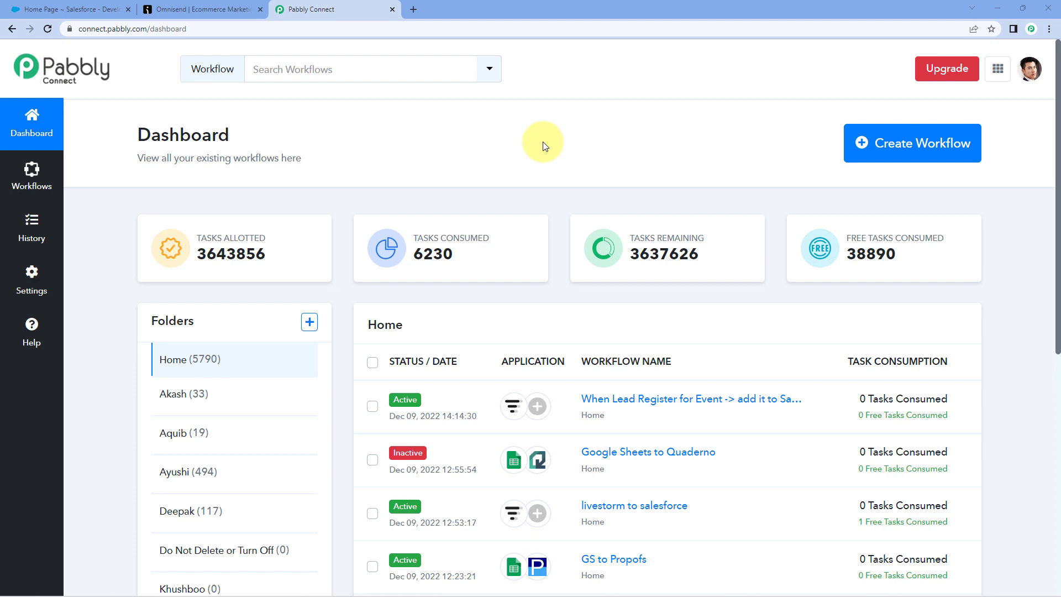
Create a new workflow named "Salesforce to Omnisend".
left_click(926, 155)
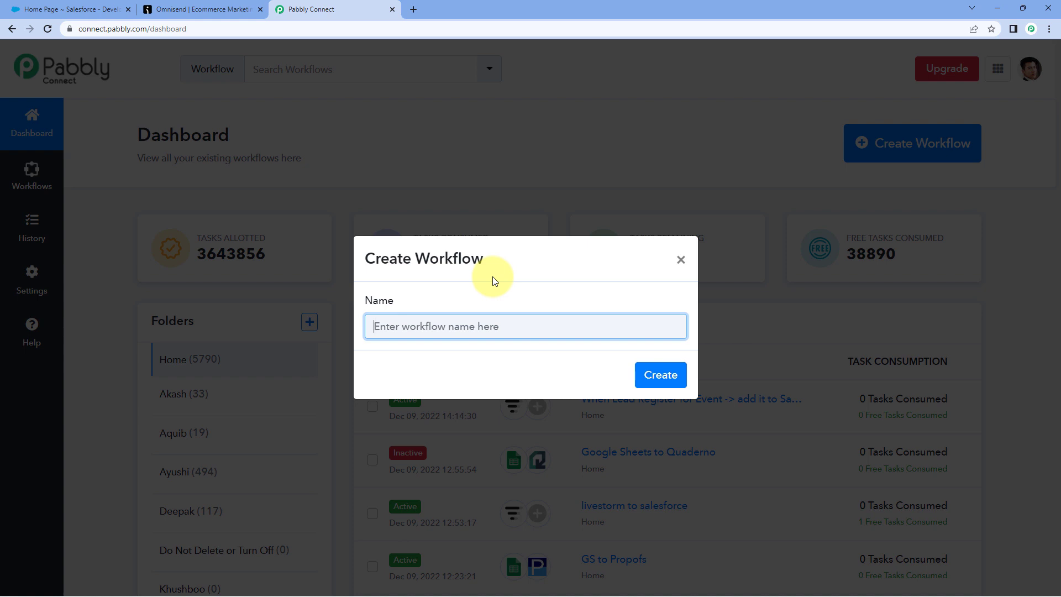
type("Salesforce to omnisend")
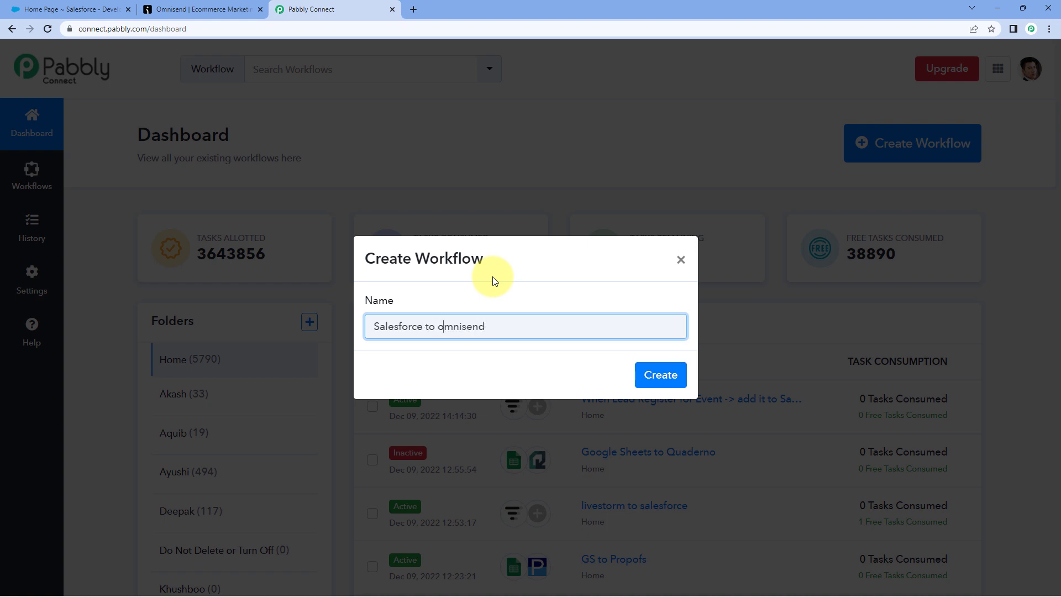
key("BackSpace")
type("O")
left_click(495, 281)
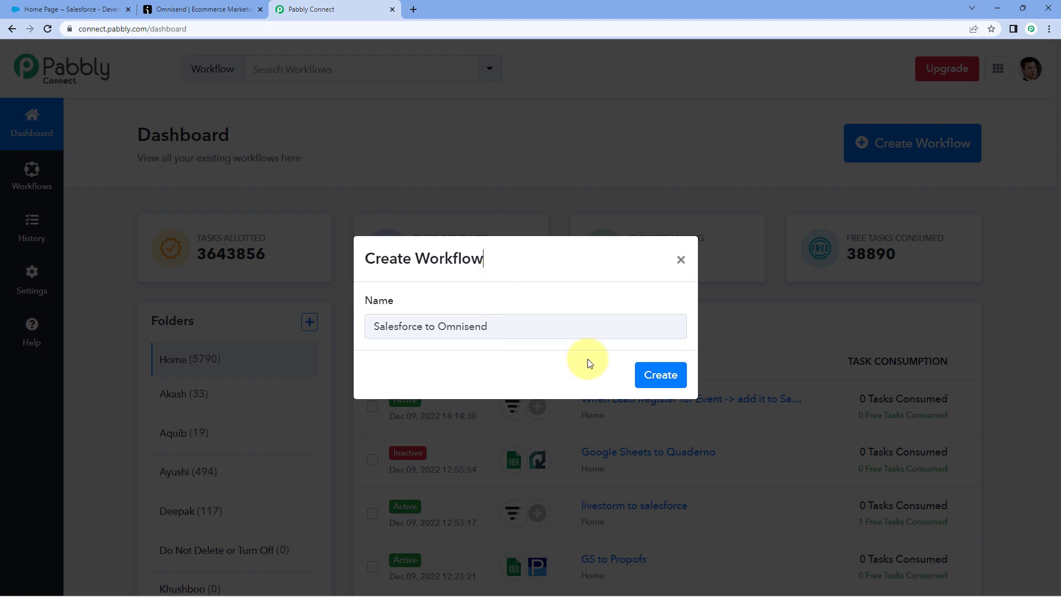
left_click(661, 376)
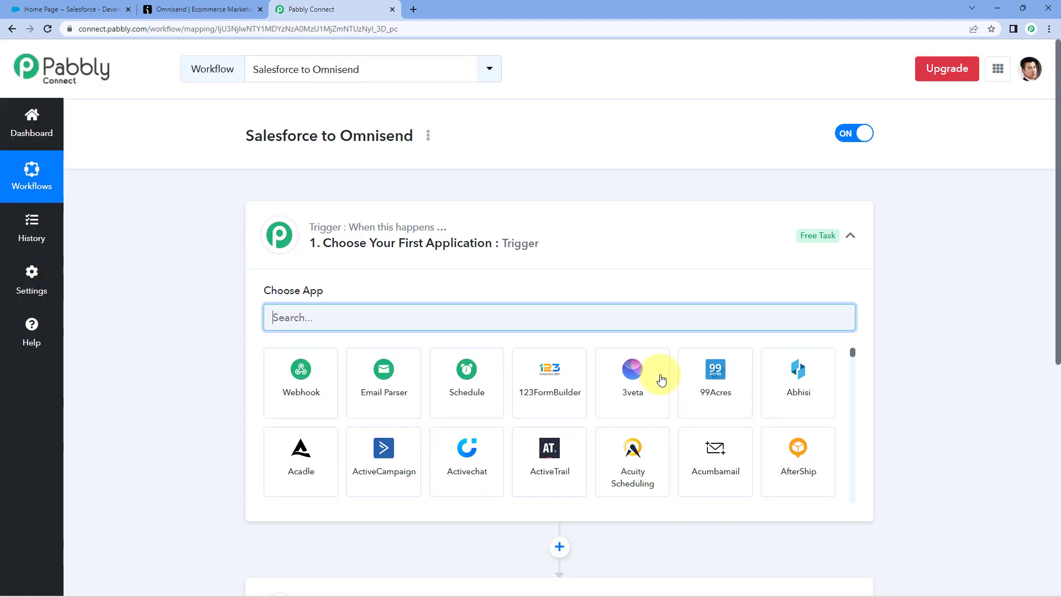
left_click(592, 250)
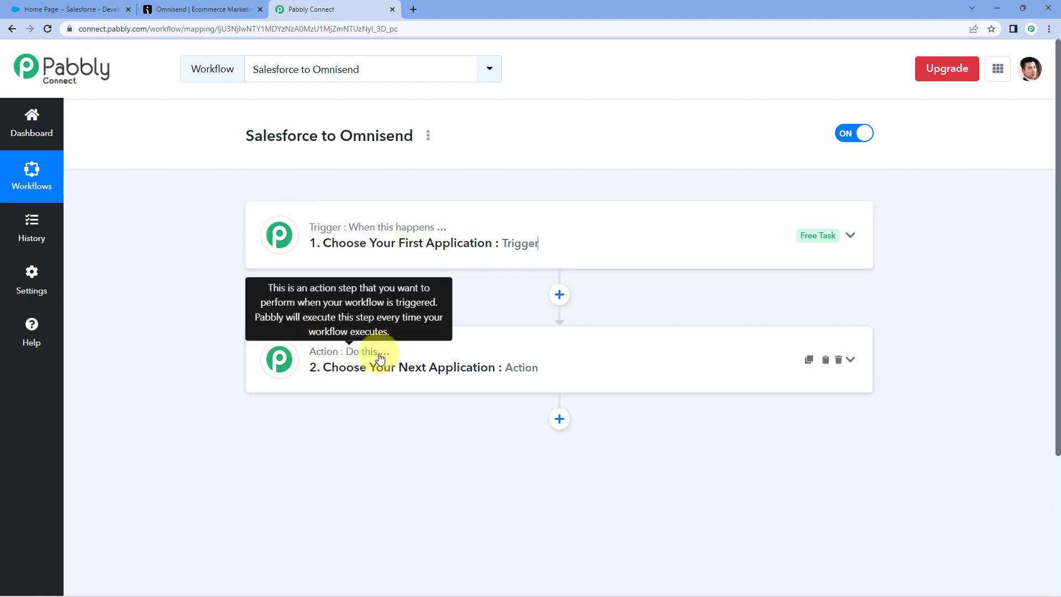
scroll(376, 232, "down", 1)
left_click(387, 175)
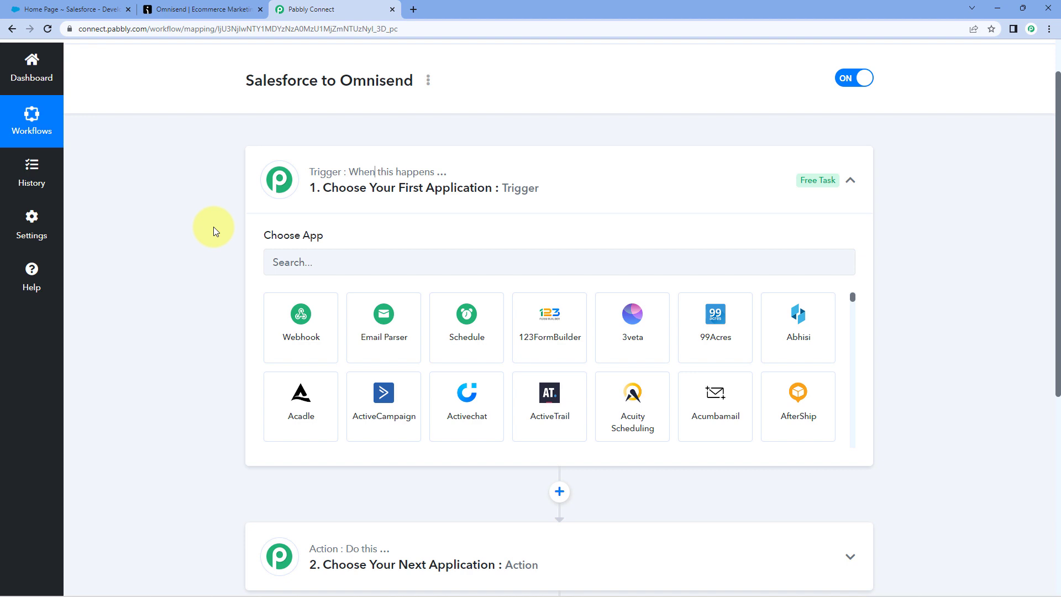
Choose Salesforce as the trigger application and New Lead as its trigger event.
scroll(213, 227, "down", 1)
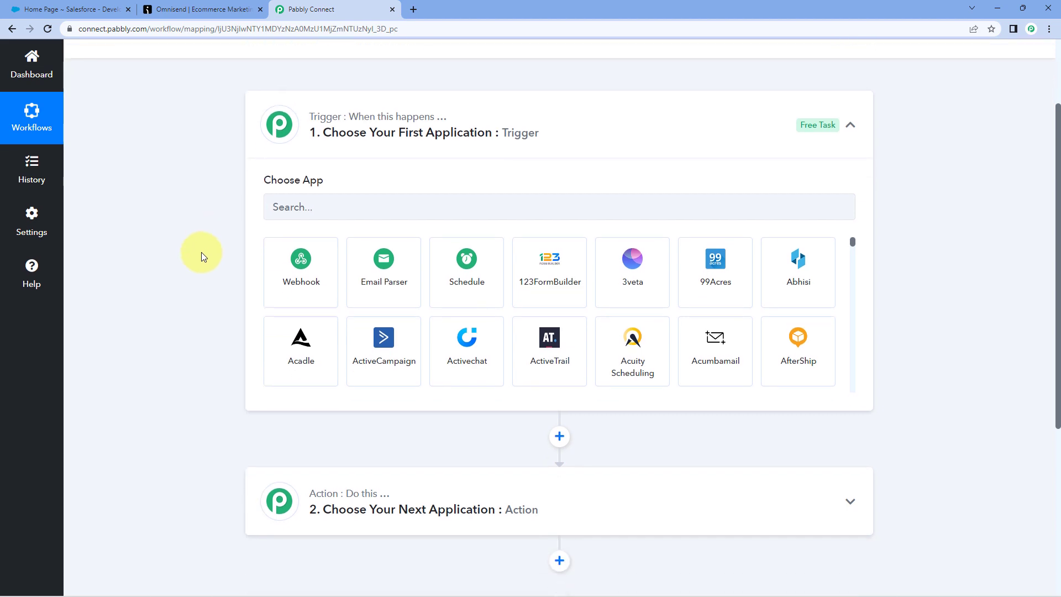
left_click(370, 206)
type("Salesforce")
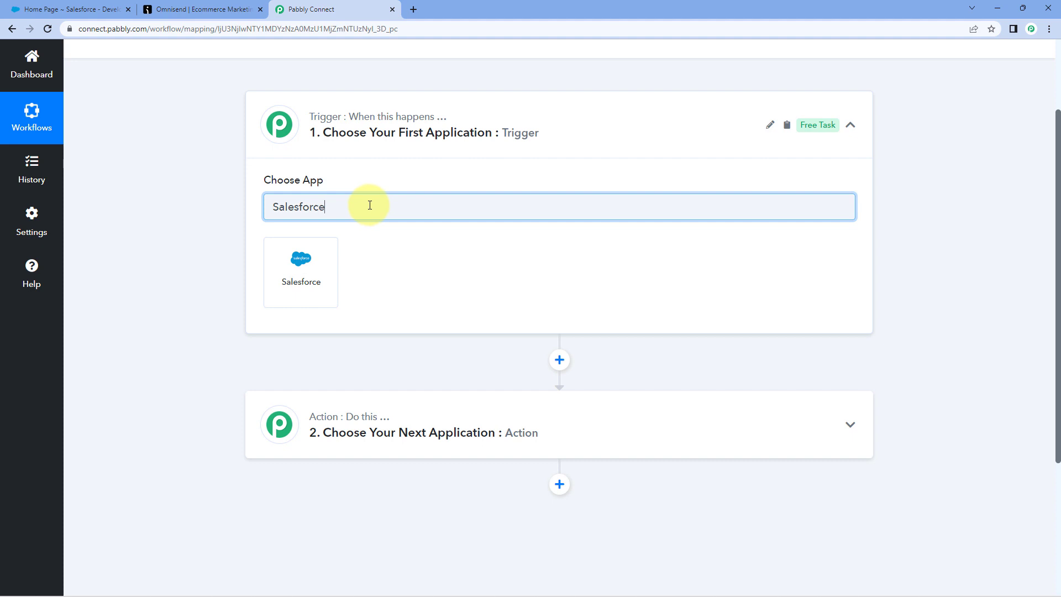
left_click(326, 283)
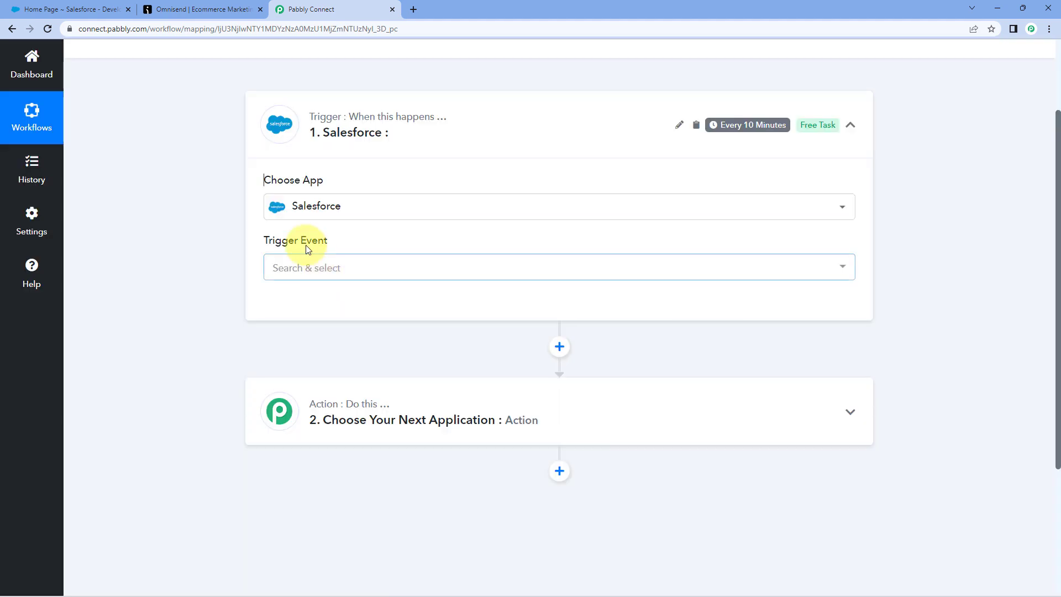
left_click(387, 262)
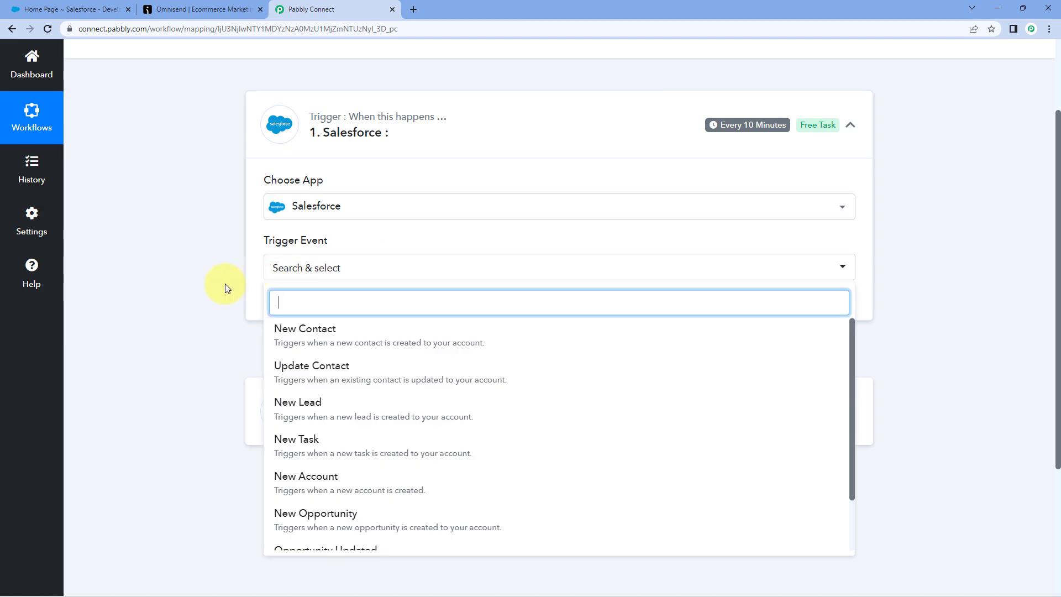
scroll(237, 265, "down", 2)
left_click(348, 295)
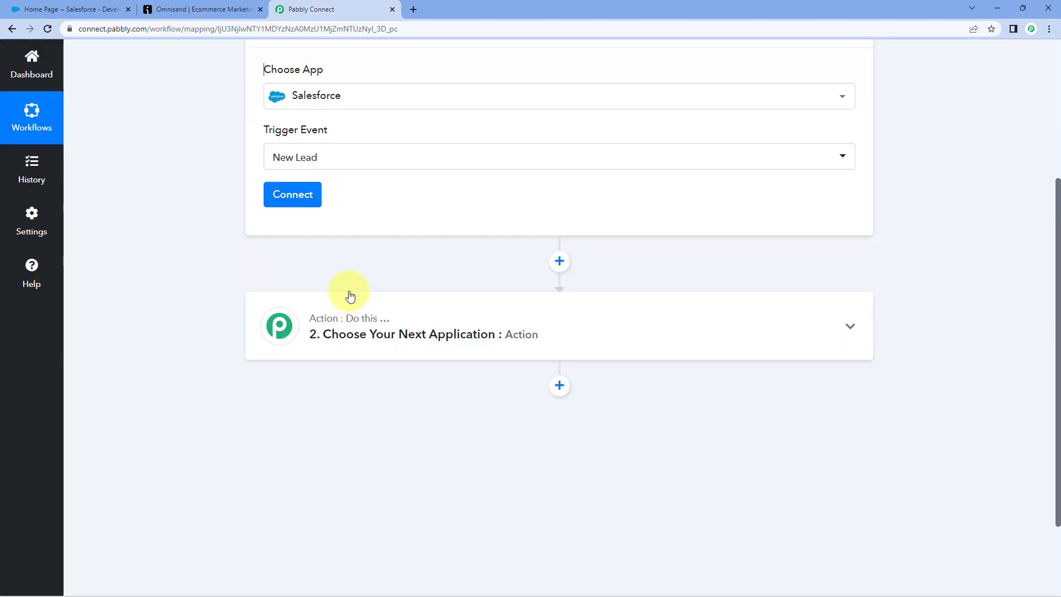
Add a new Salesforce connection for the trigger and allow Pabbly Connect access to the Salesforce account.
scroll(331, 277, "up", 1)
left_click(314, 263)
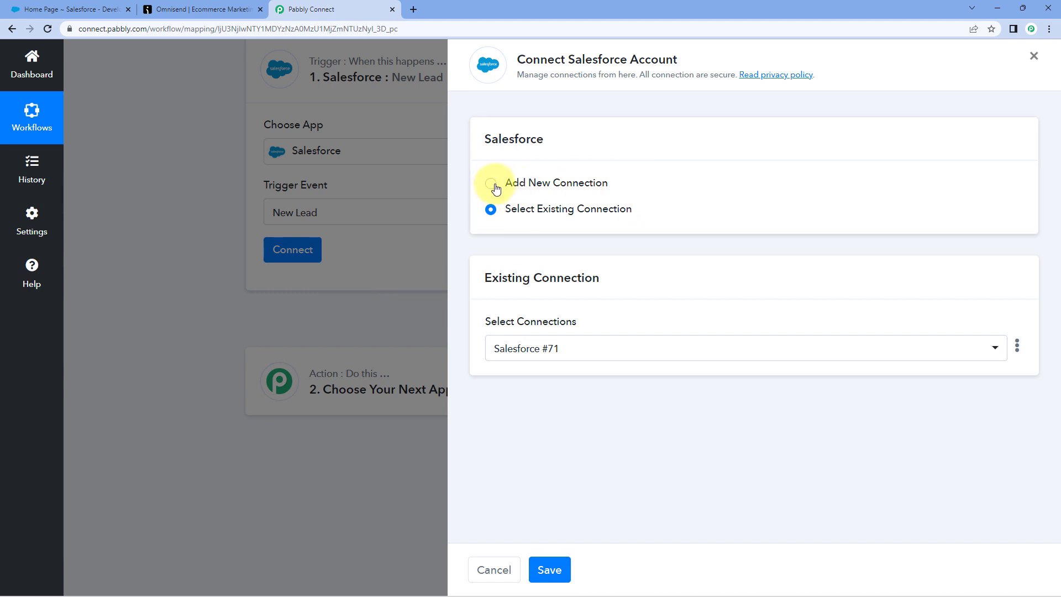
left_click(491, 184)
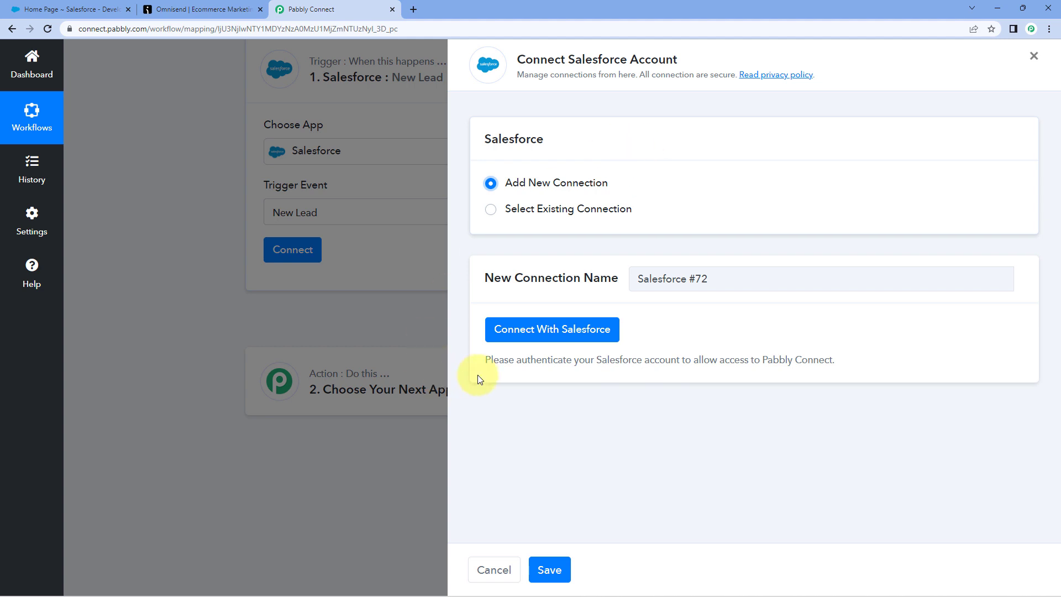
left_click(541, 342)
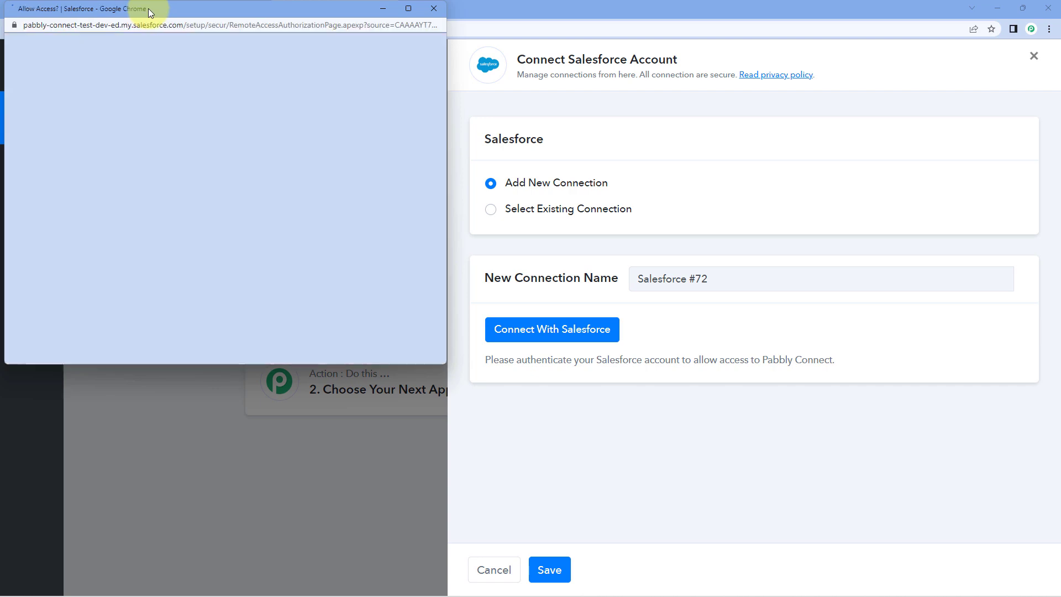
left_click(80, 5)
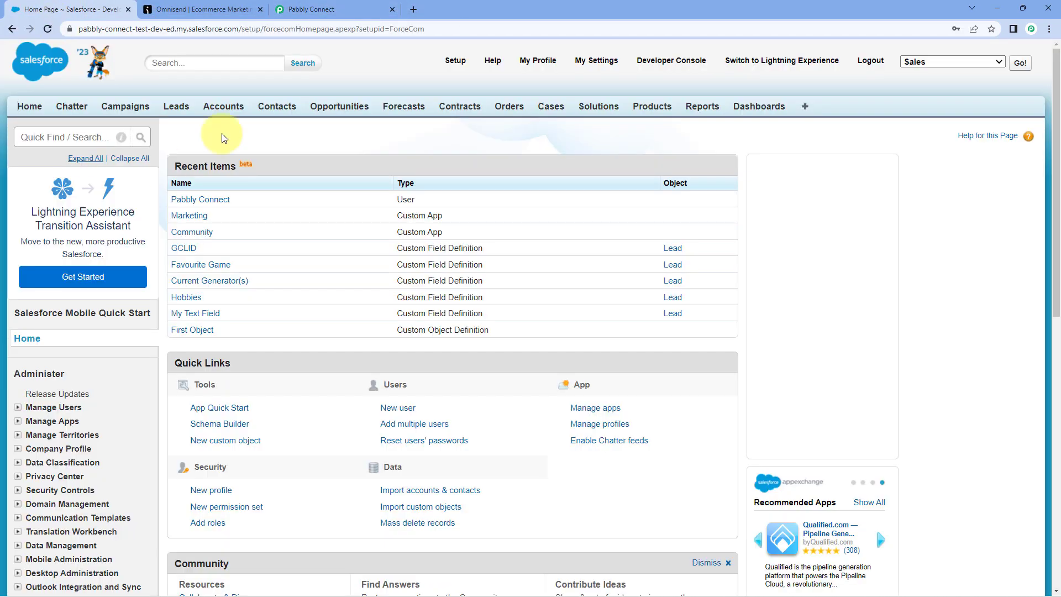
left_click(338, 7)
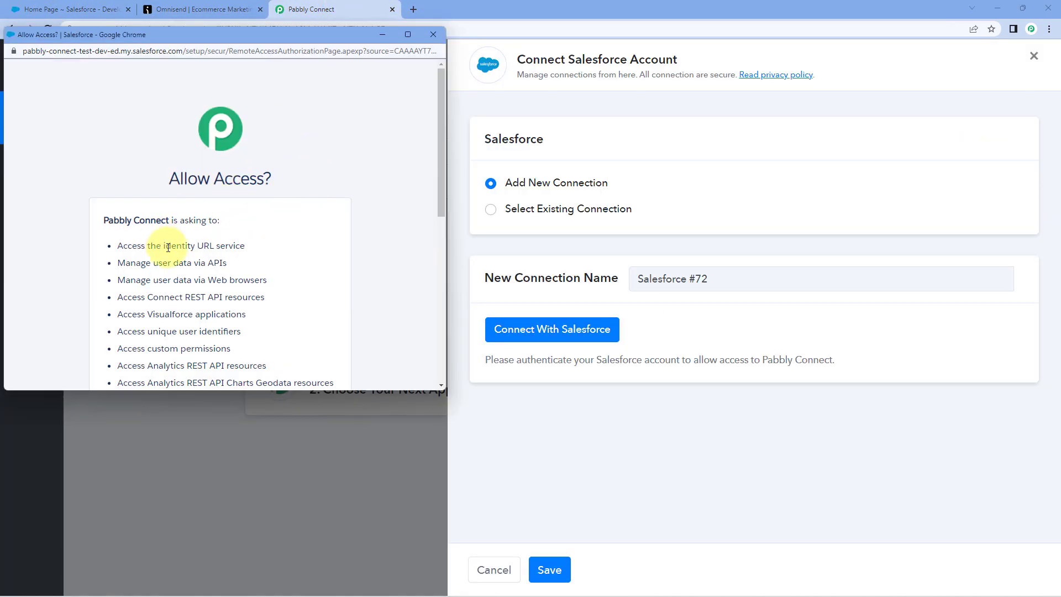
scroll(286, 221, "down", 5)
scroll(286, 221, "down", 2)
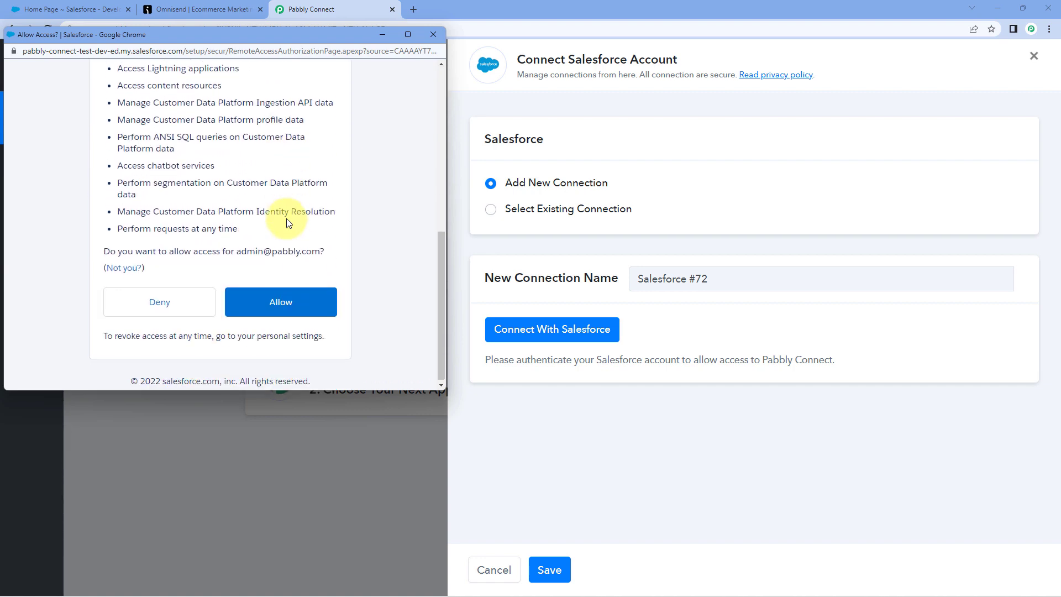
left_click(302, 300)
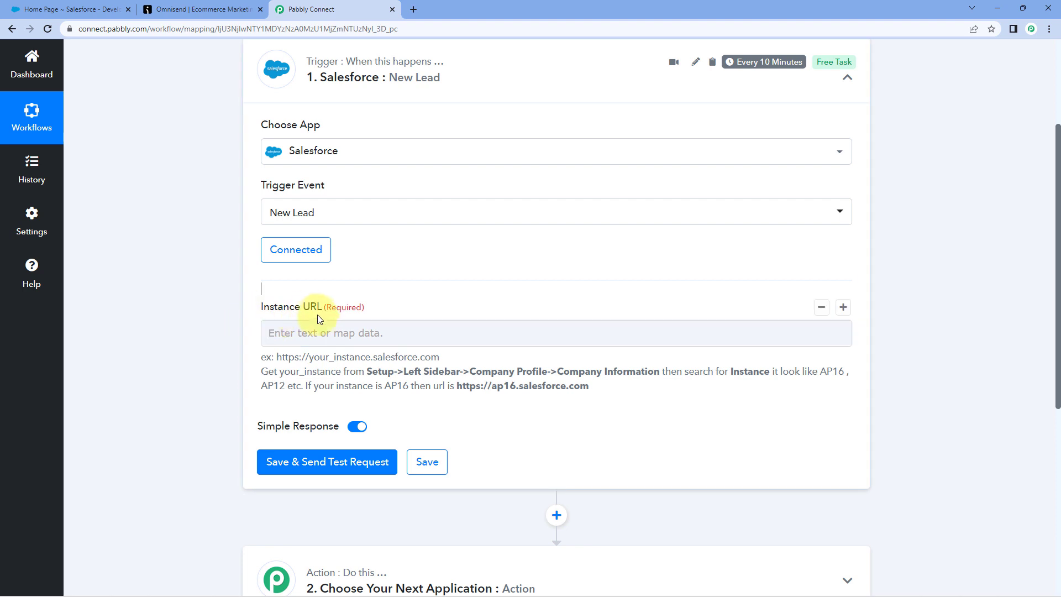
scroll(406, 298, "down", 1)
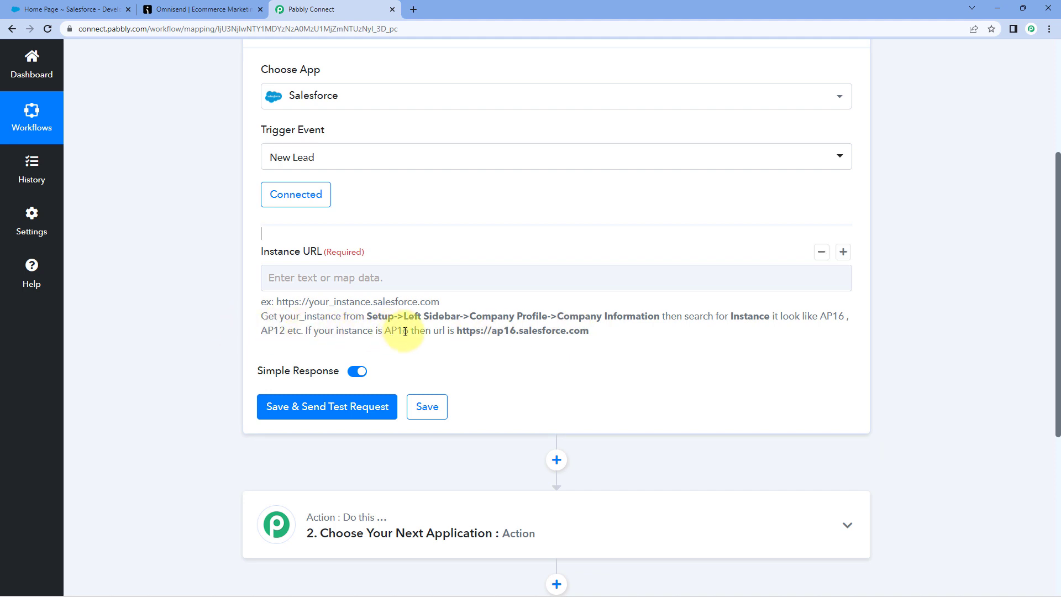
left_click_drag(456, 331, 618, 338)
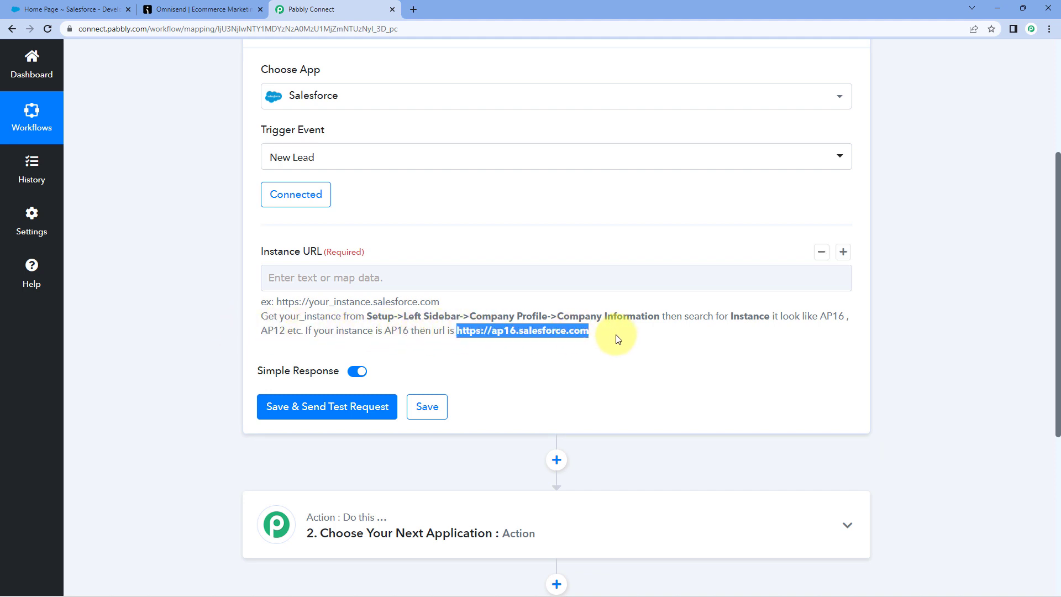
left_click_drag(440, 302, 275, 304)
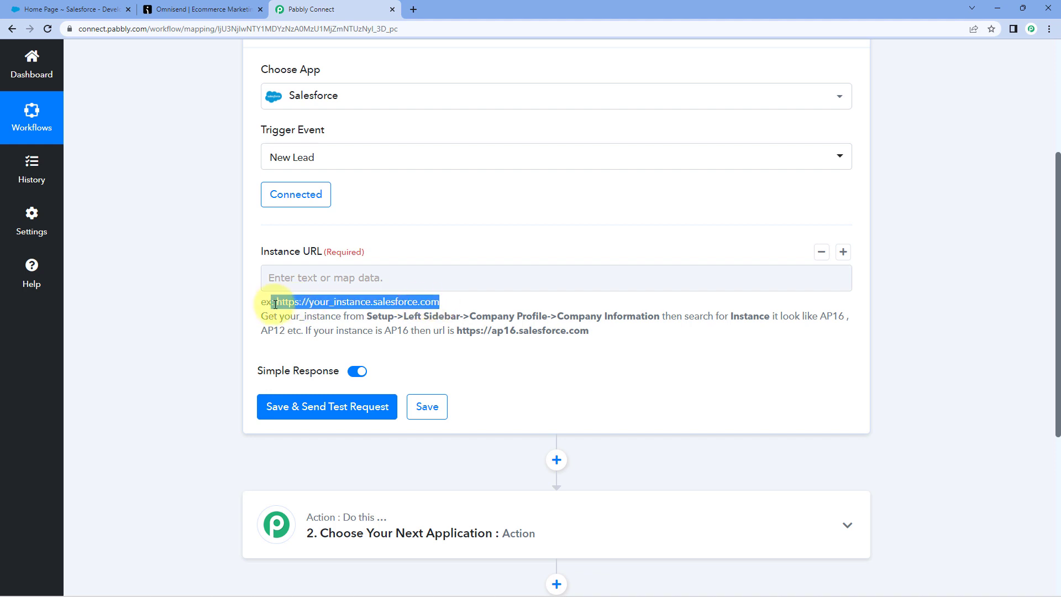
right_click(293, 303)
left_click(303, 310)
left_click(309, 280)
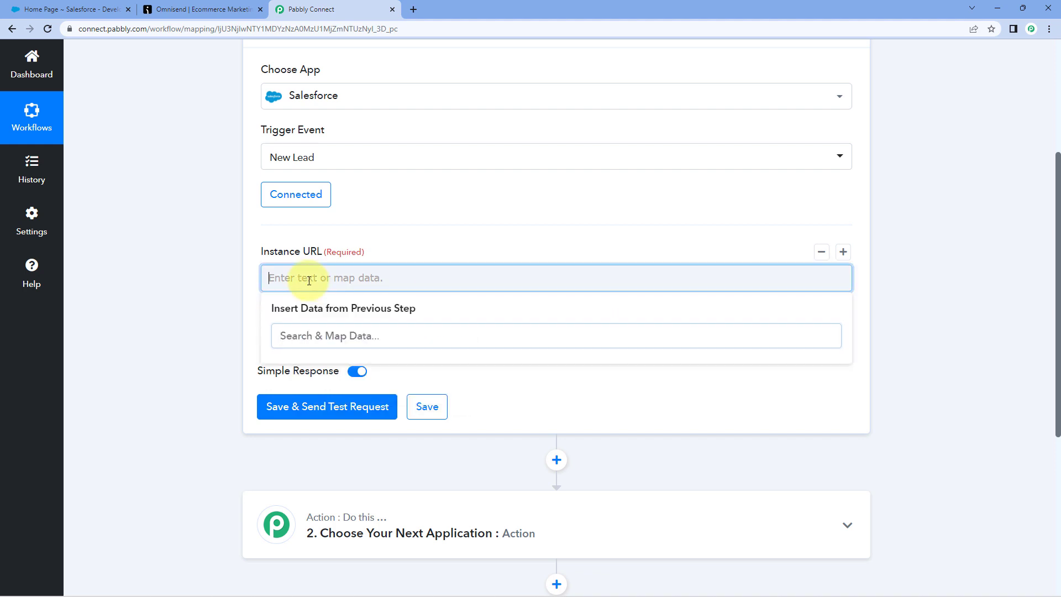
right_click(309, 280)
left_click(344, 367)
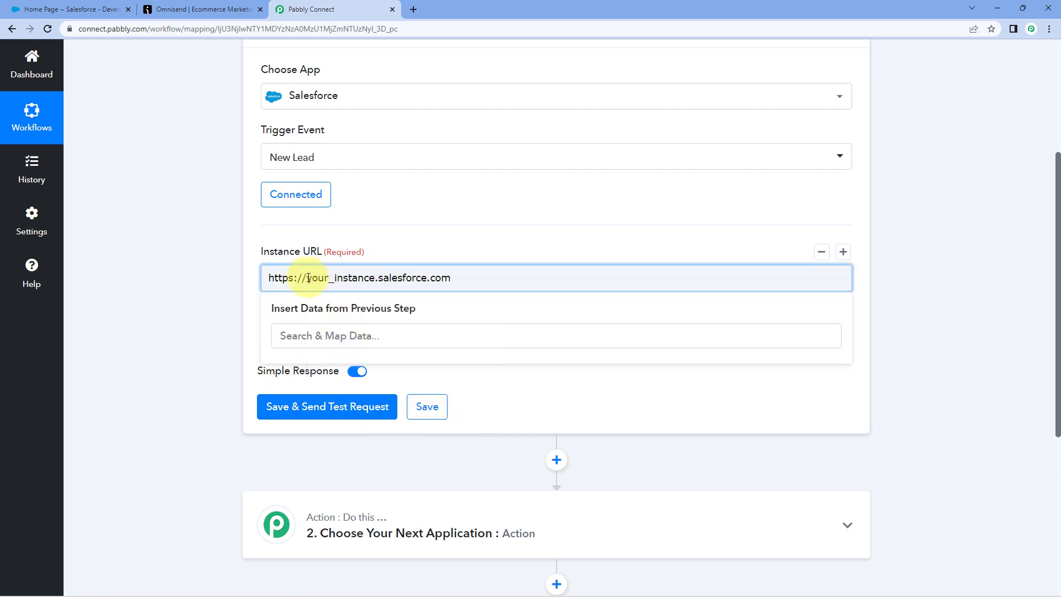
left_click_drag(309, 277, 374, 281)
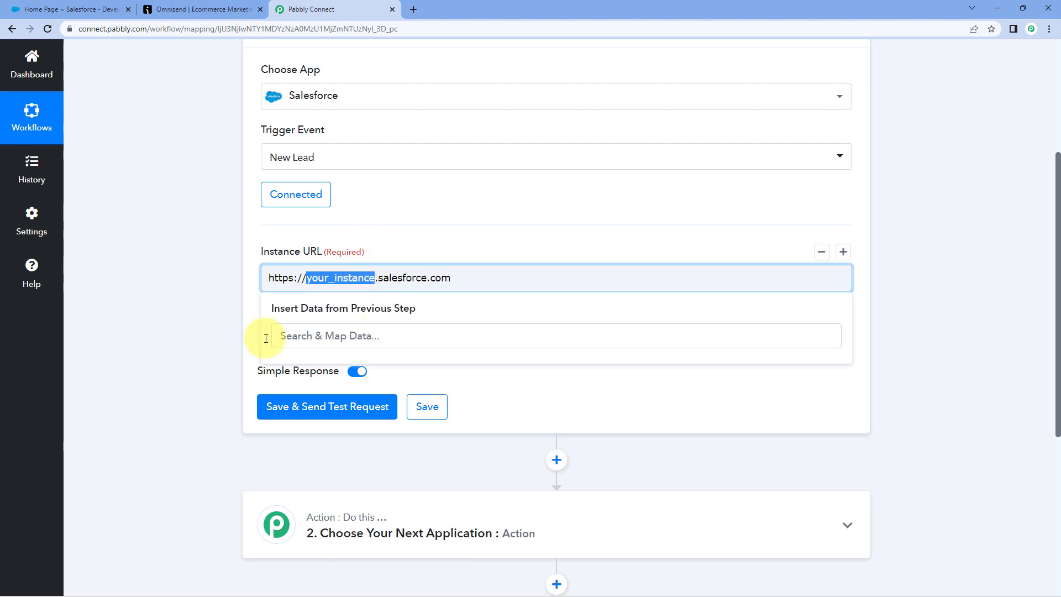
Switch to Salesforce, open Company Information under the Company Profile setup, and copy the organization's Instance value.
left_click(52, 9)
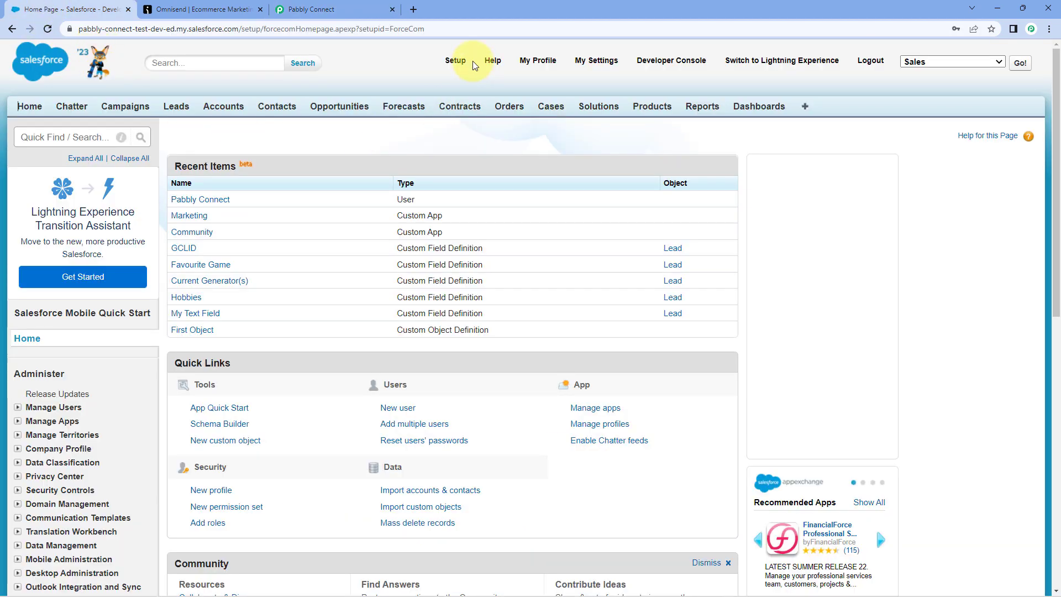
left_click(455, 61)
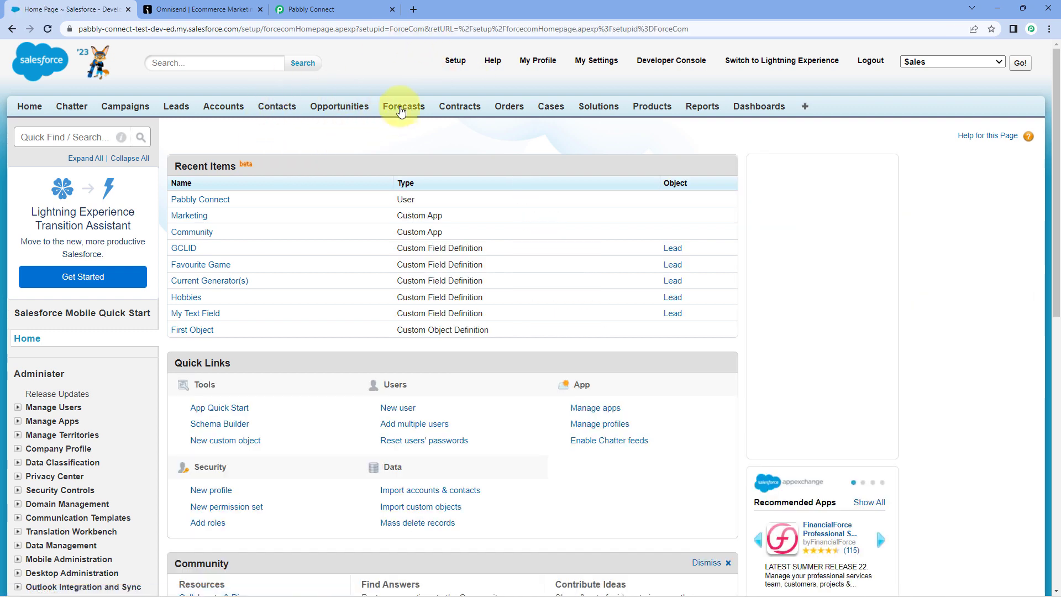
scroll(38, 360, "down", 1)
scroll(38, 360, "down", 1)
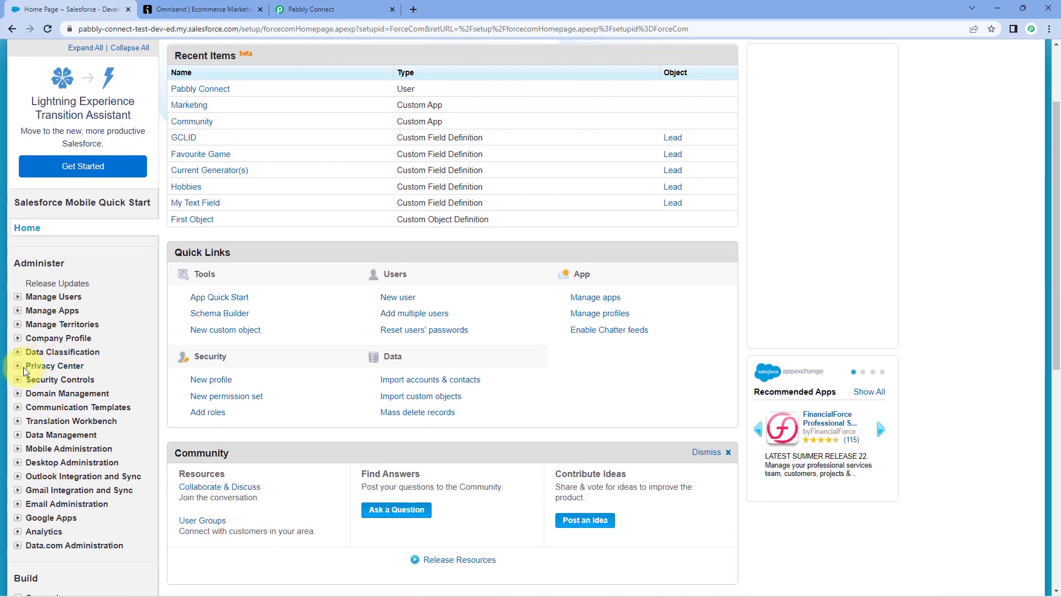
left_click(47, 339)
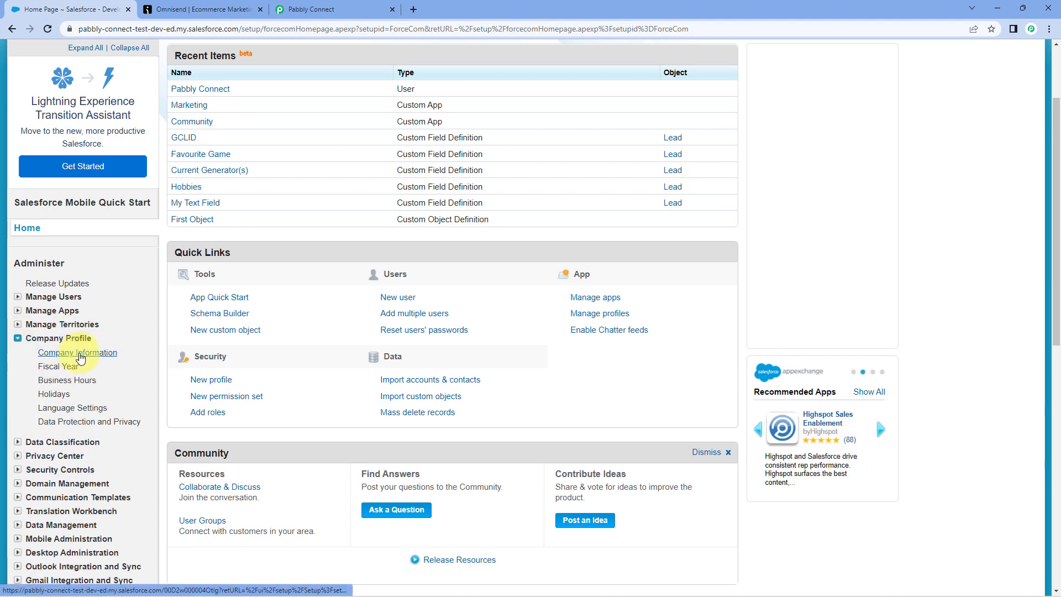
left_click(48, 352)
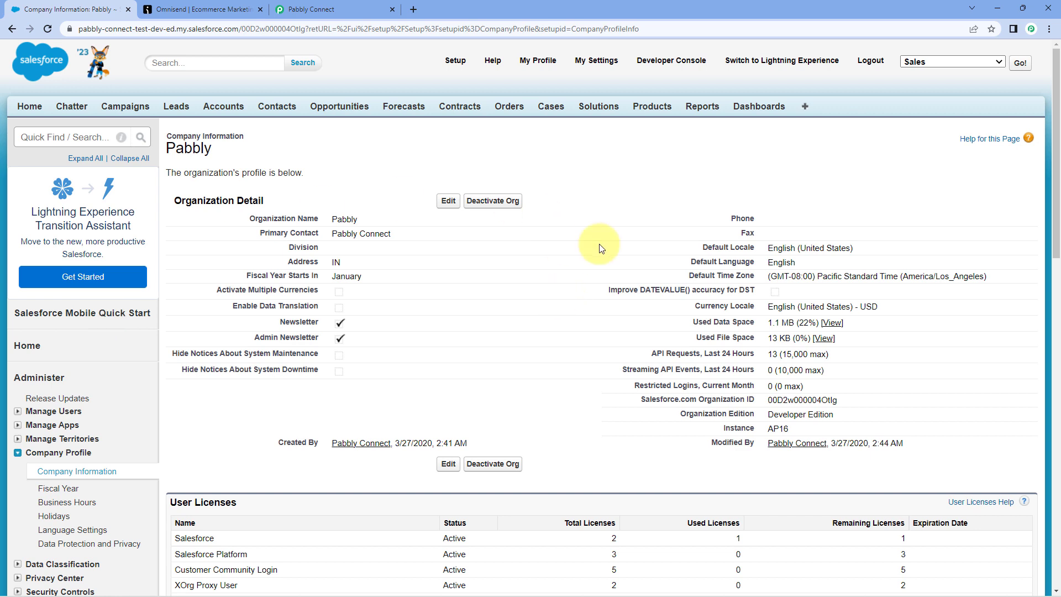
left_click_drag(794, 434, 773, 430)
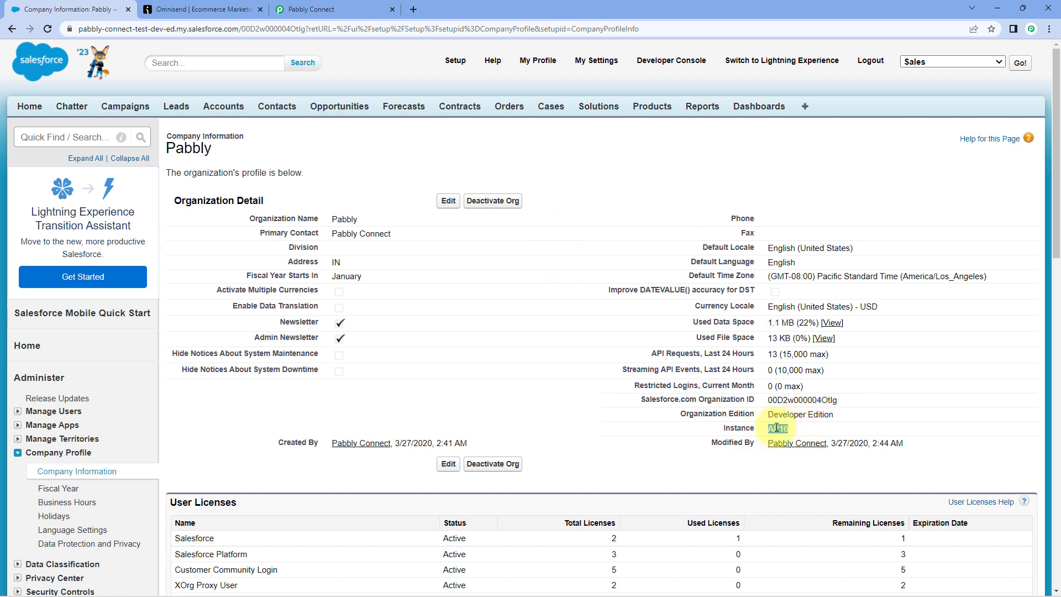
right_click(781, 429)
left_click(800, 441)
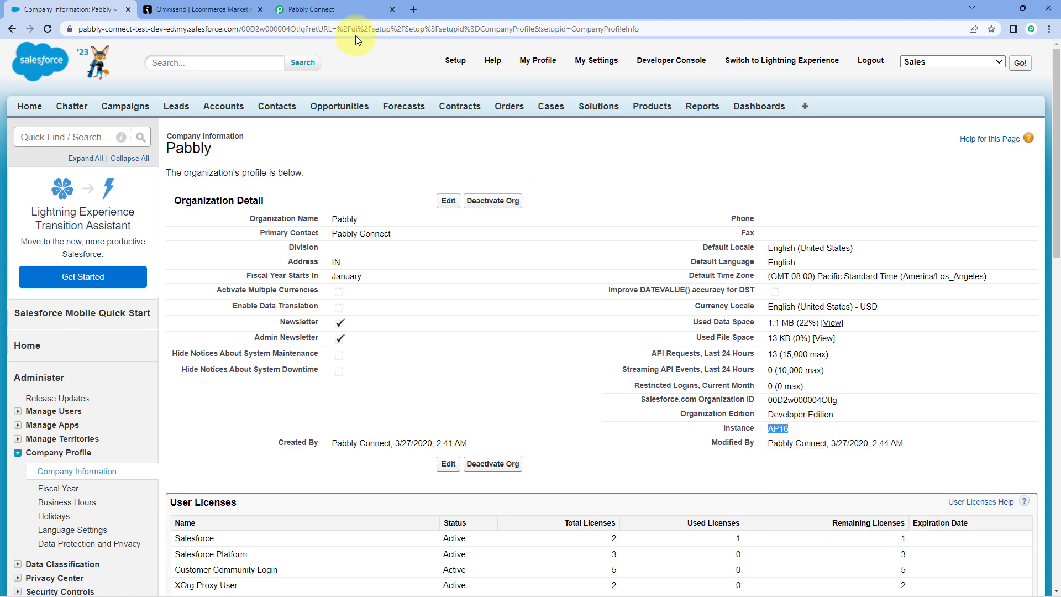
Back in Pabbly Connect, replace the your_instance placeholder in the Instance URL with ap16.
left_click(320, 9)
left_click(308, 276)
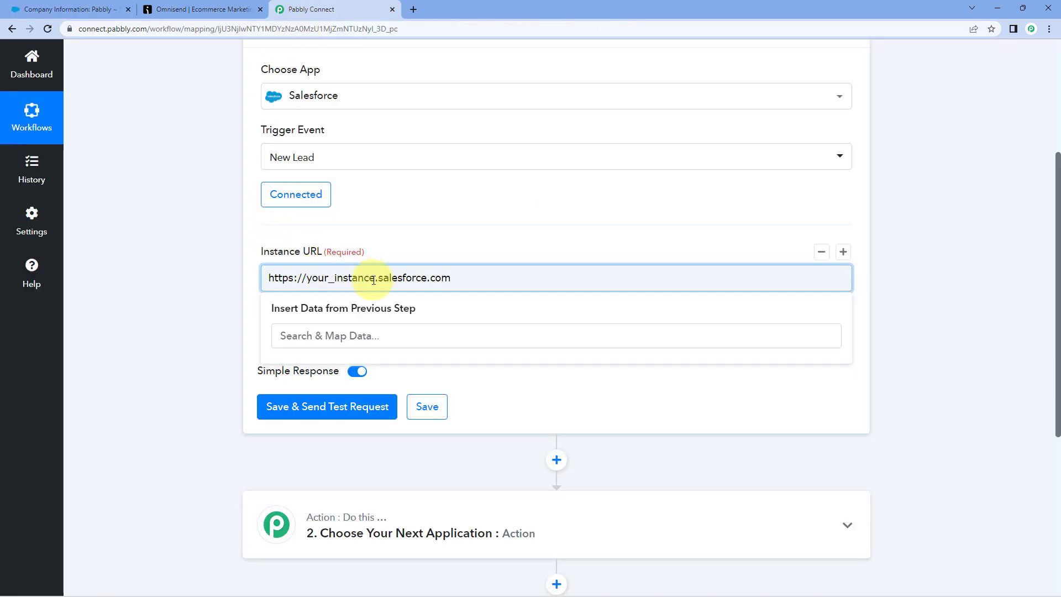
left_click_drag(376, 277, 308, 280)
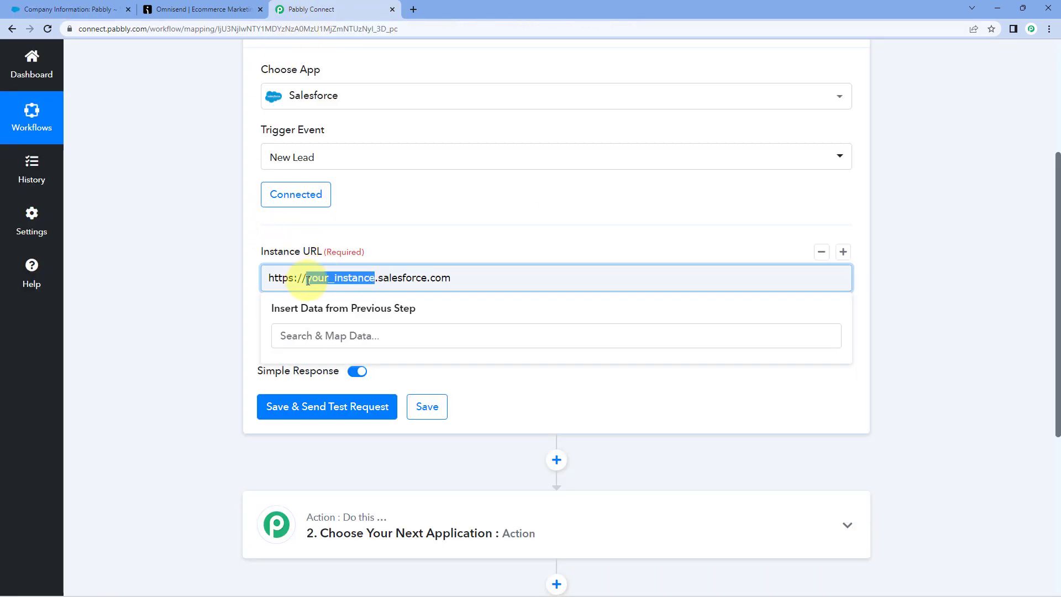
type("ap16")
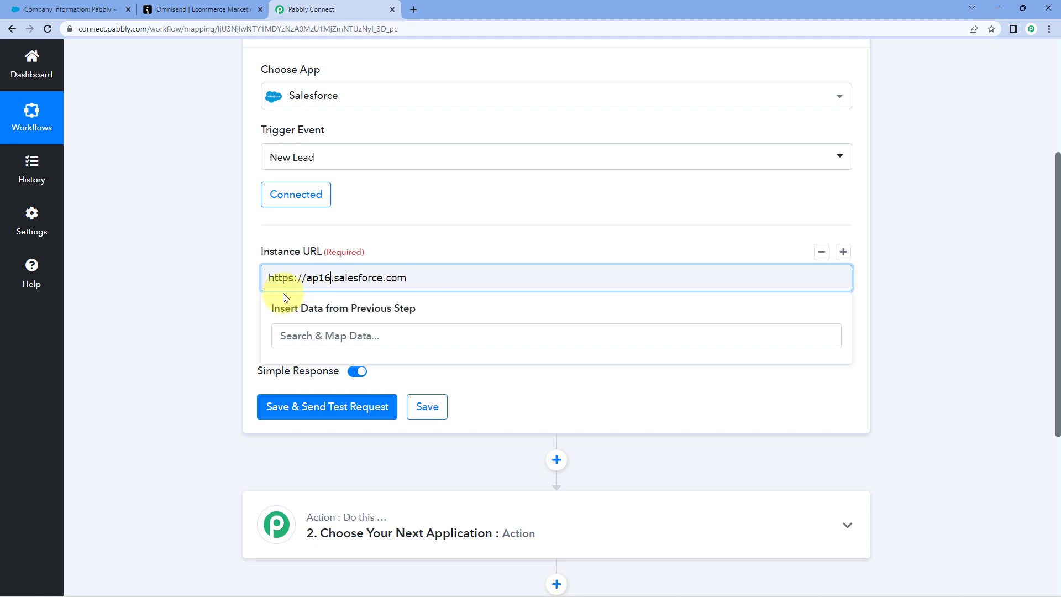
left_click(233, 300)
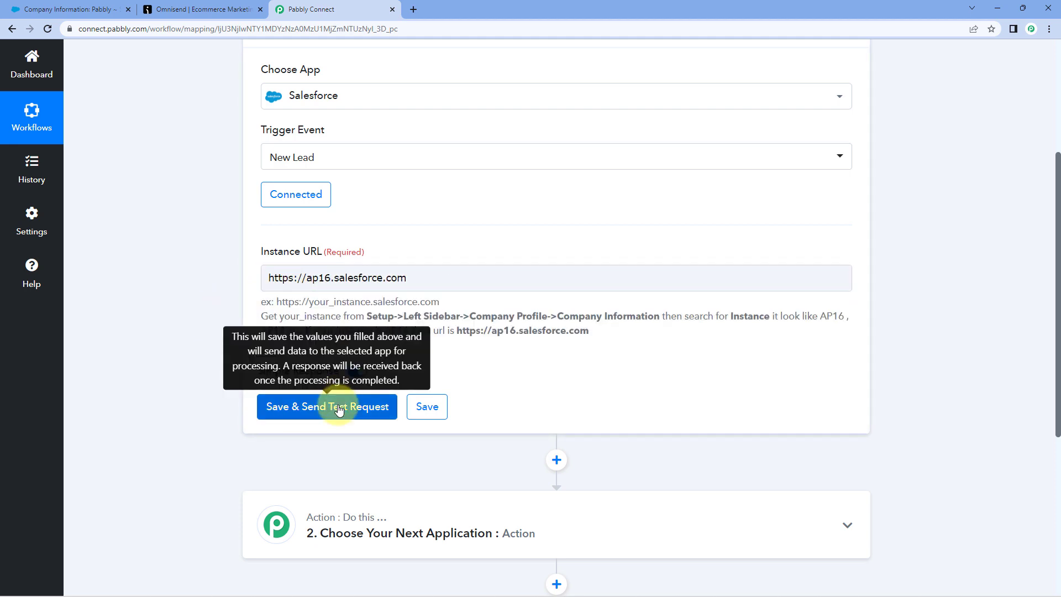
Save the Salesforce trigger settings and send a test request to retrieve the lead data.
left_click(339, 408)
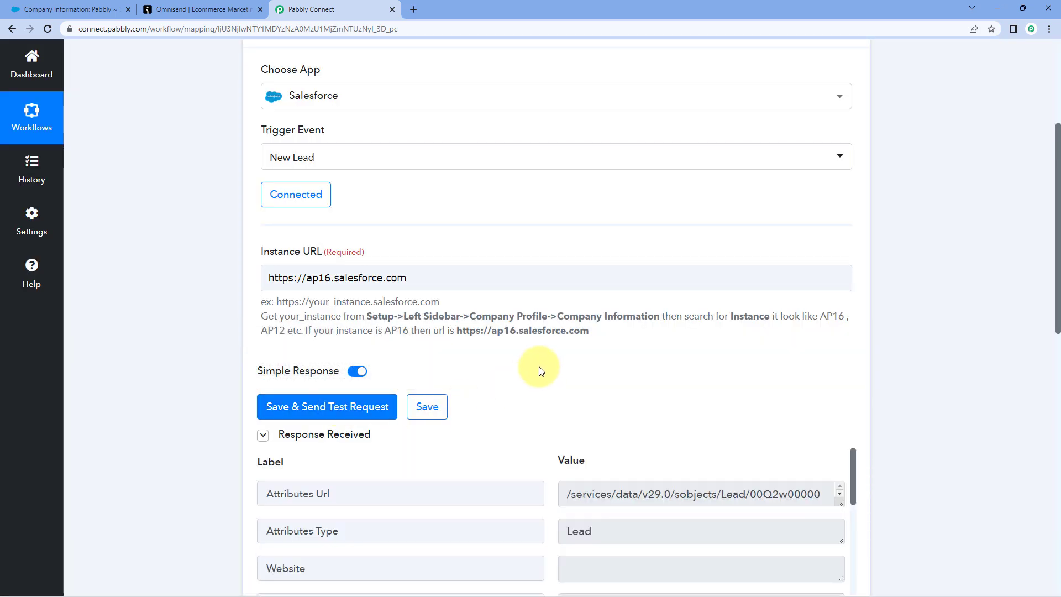
scroll(540, 370, "down", 3)
scroll(525, 287, "down", 1)
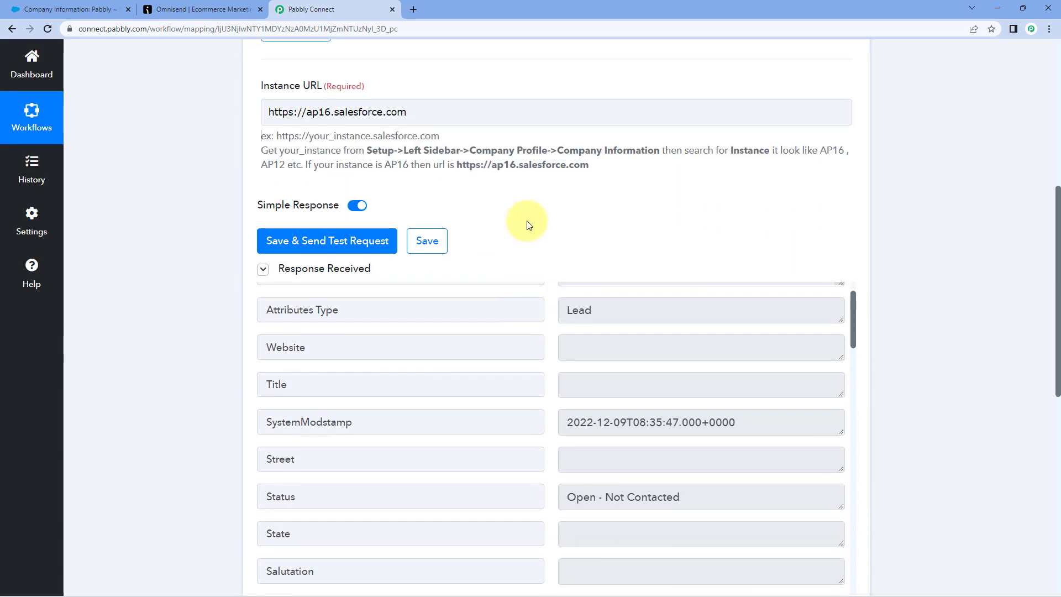
scroll(523, 208, "down", 1)
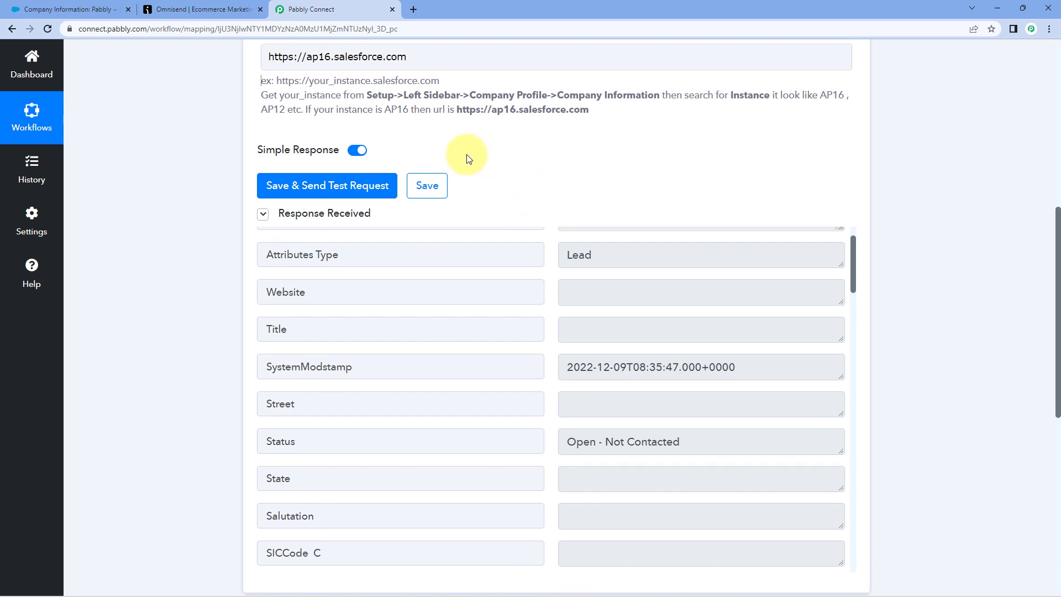
scroll(522, 254, "up", 1)
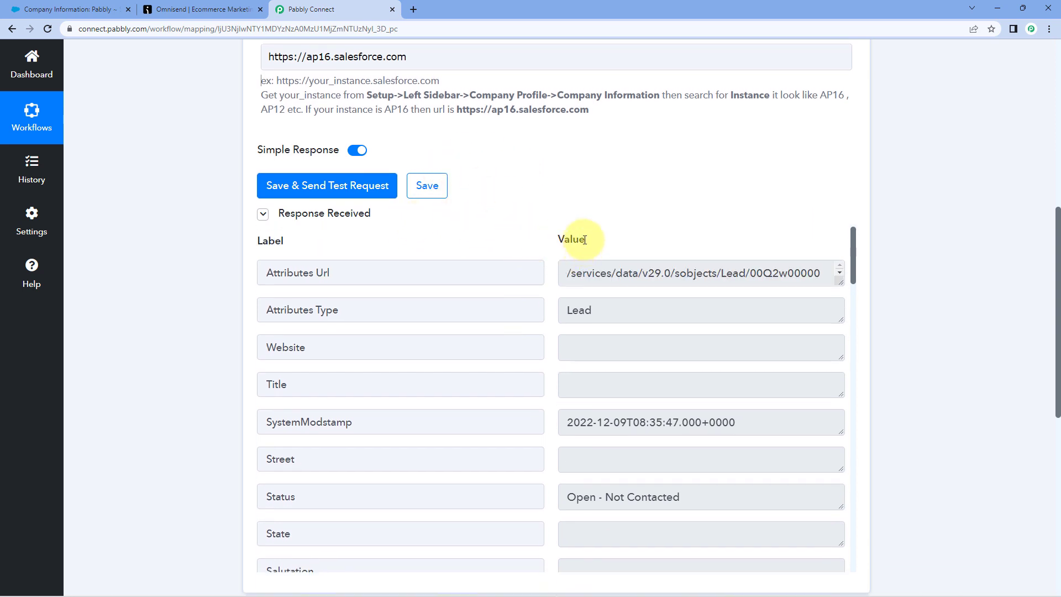
Examine the trigger response for the new lead's Attributes Type, Name, MobilePhone and LastName values.
scroll(547, 239, "down", 1)
scroll(486, 220, "down", 1)
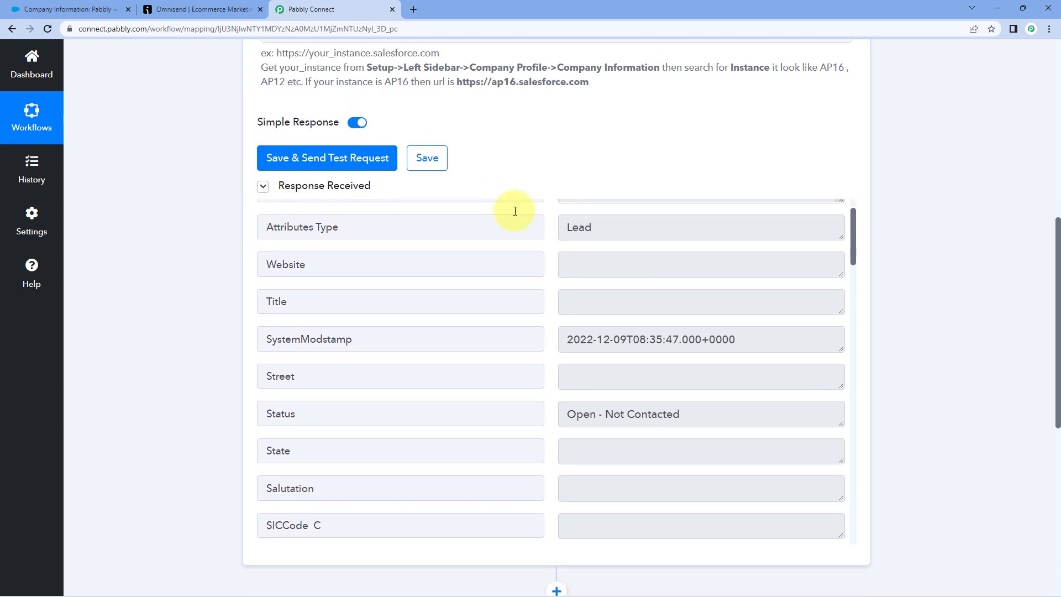
scroll(515, 211, "down", 1)
scroll(543, 224, "up", 1)
left_click(593, 252)
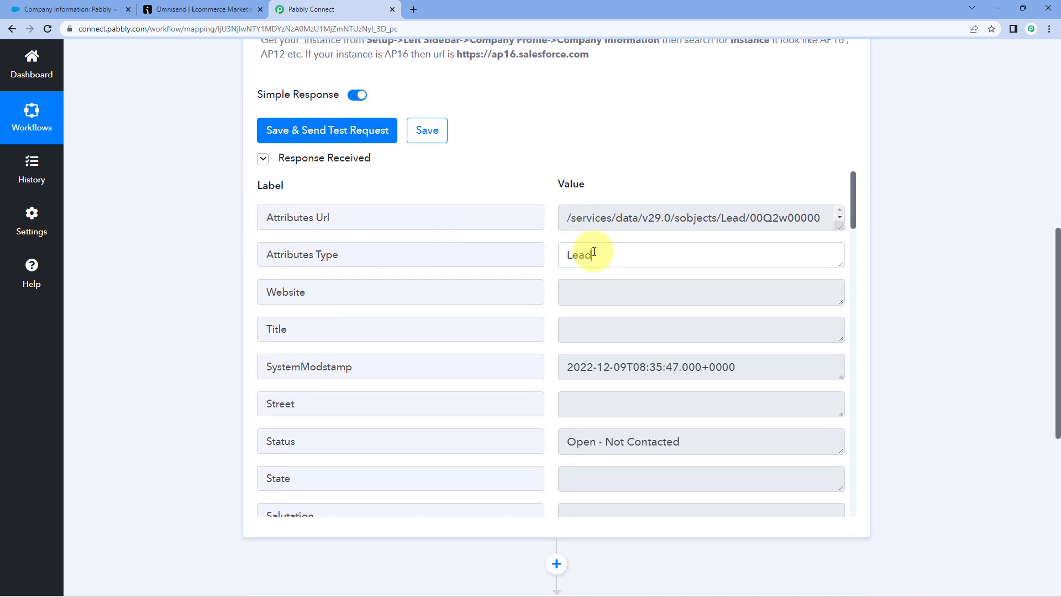
left_click_drag(593, 253, 552, 253)
scroll(559, 274, "down", 1)
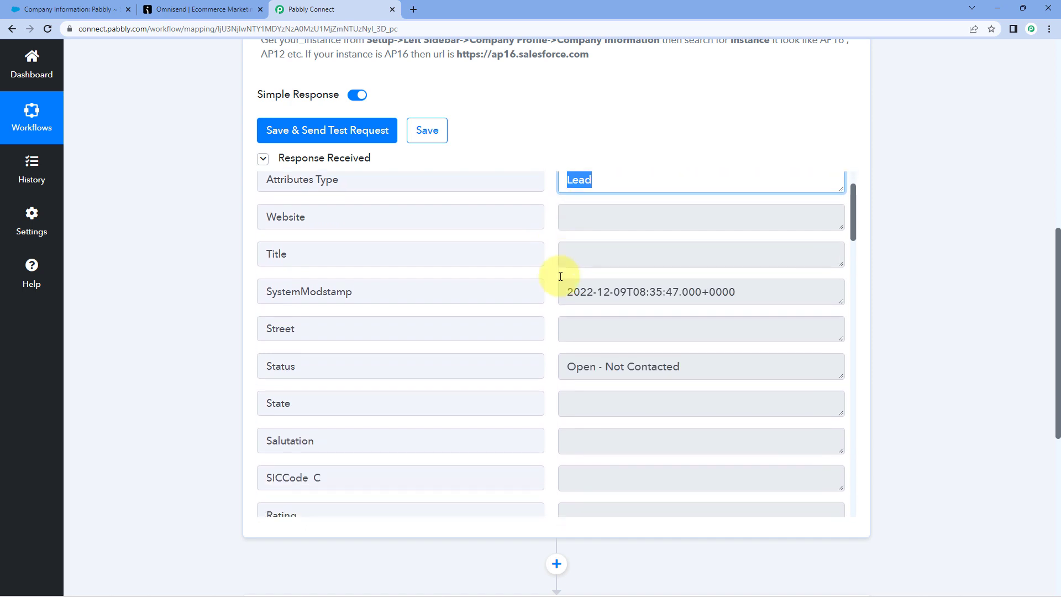
scroll(559, 278, "down", 2)
scroll(555, 280, "down", 4)
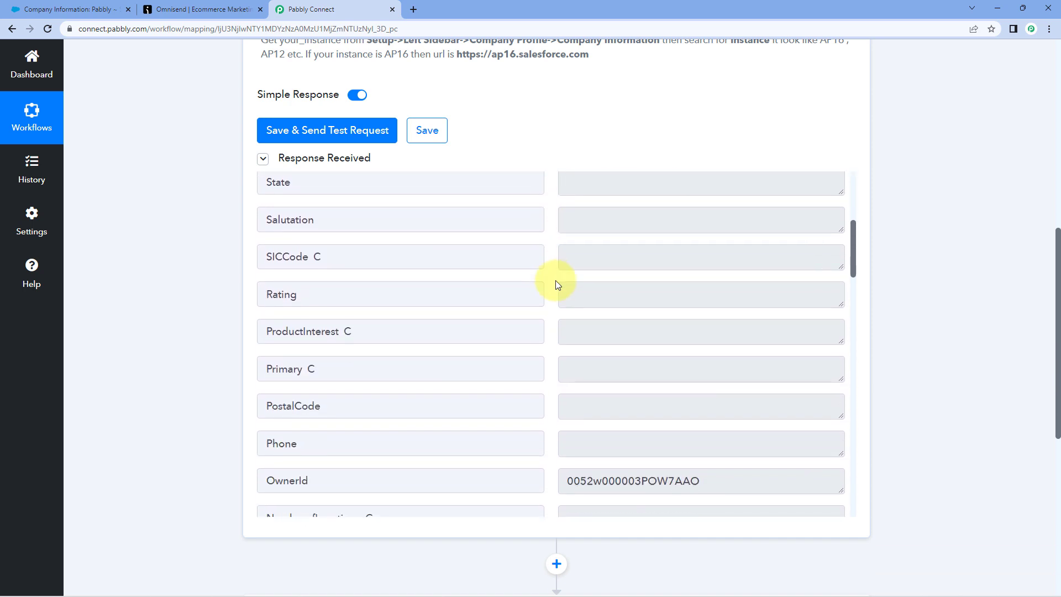
scroll(556, 280, "down", 8)
left_click(661, 282)
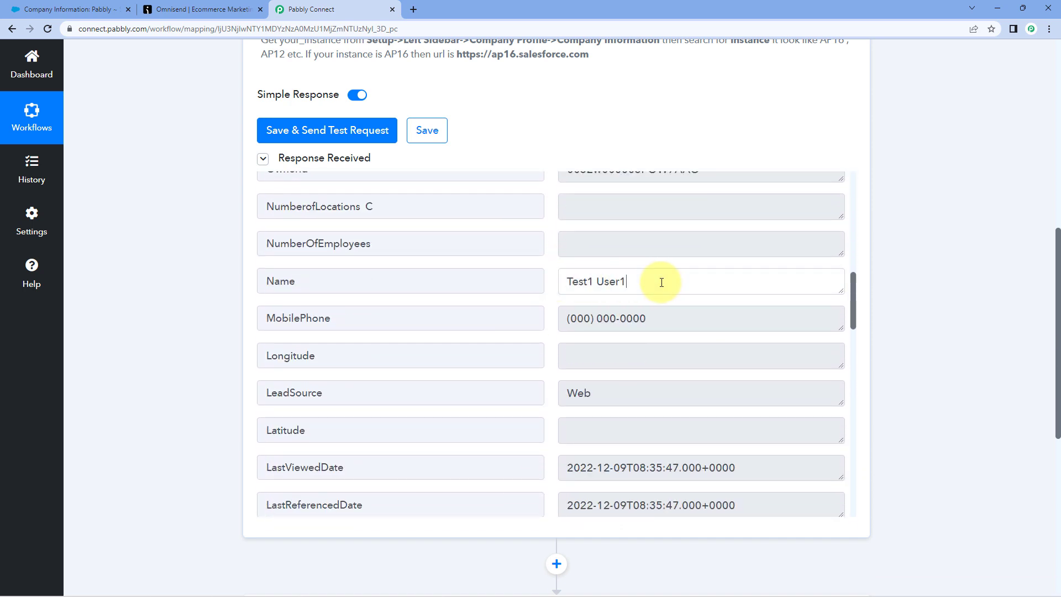
left_click_drag(661, 282, 523, 283)
scroll(633, 281, "down", 1)
left_click_drag(671, 271, 552, 285)
scroll(553, 285, "down", 3)
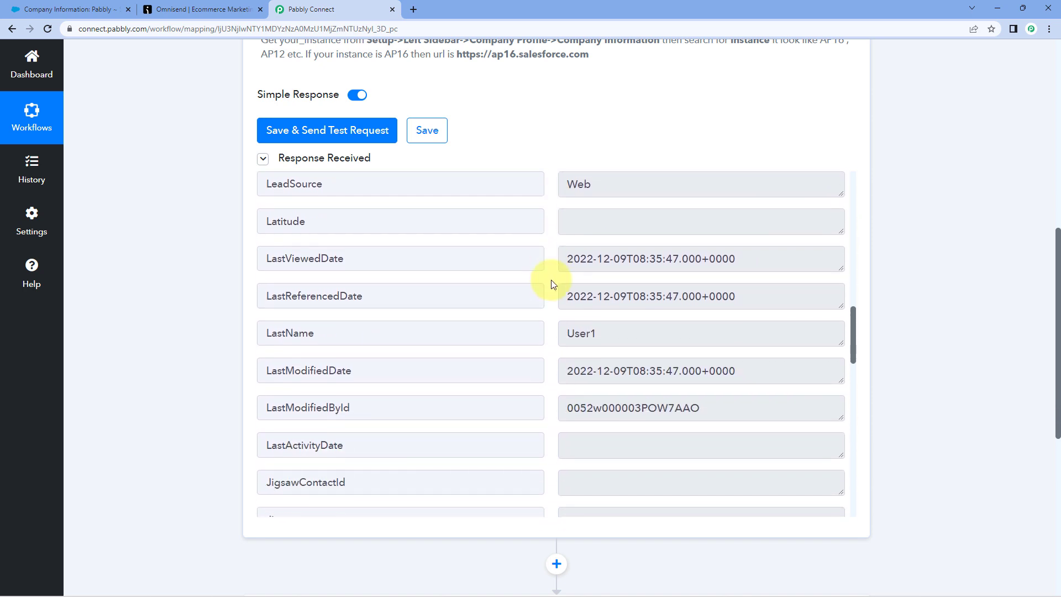
scroll(551, 306, "down", 1)
left_click_drag(606, 272, 540, 294)
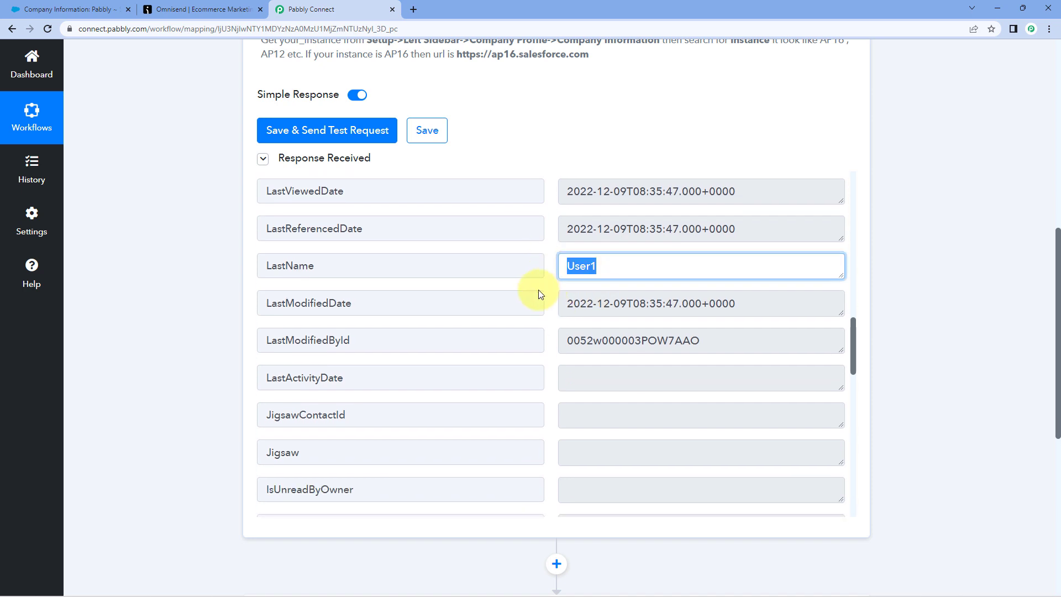
Examine the rest of the lead response, including the FirstName, Email, CreatedDate and Company values.
scroll(545, 299, "down", 6)
left_click_drag(617, 359, 555, 363)
left_click(552, 331)
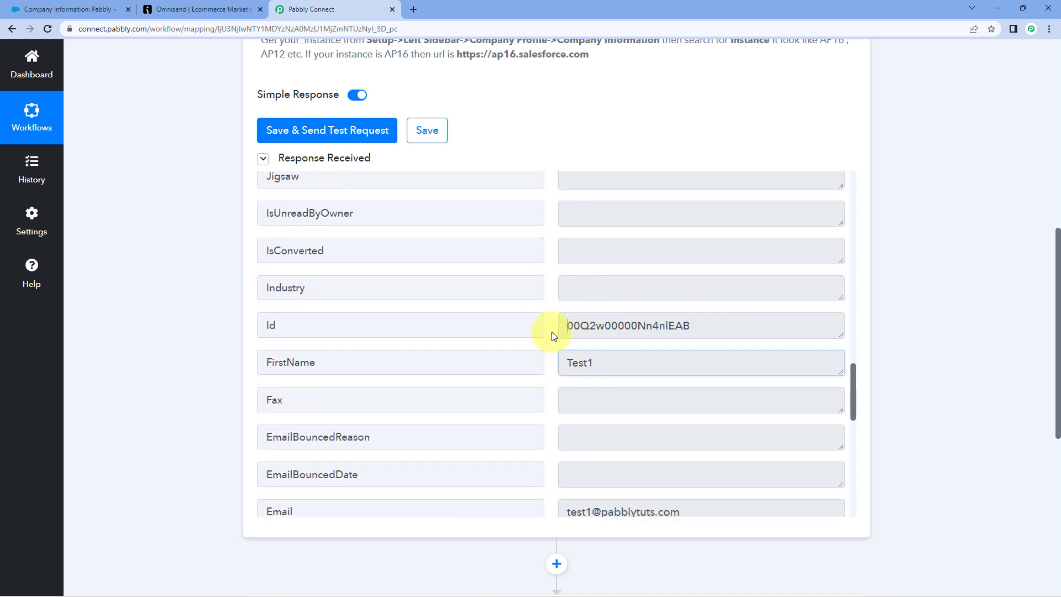
scroll(551, 332, "down", 3)
scroll(551, 332, "down", 1)
left_click_drag(722, 284, 569, 290)
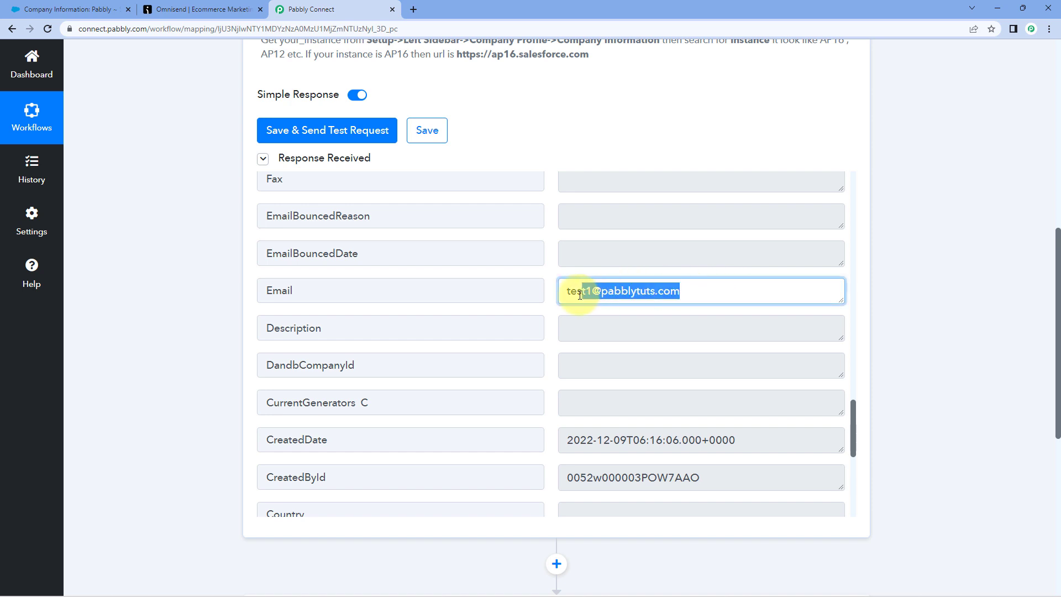
left_click(560, 293)
scroll(561, 293, "down", 3)
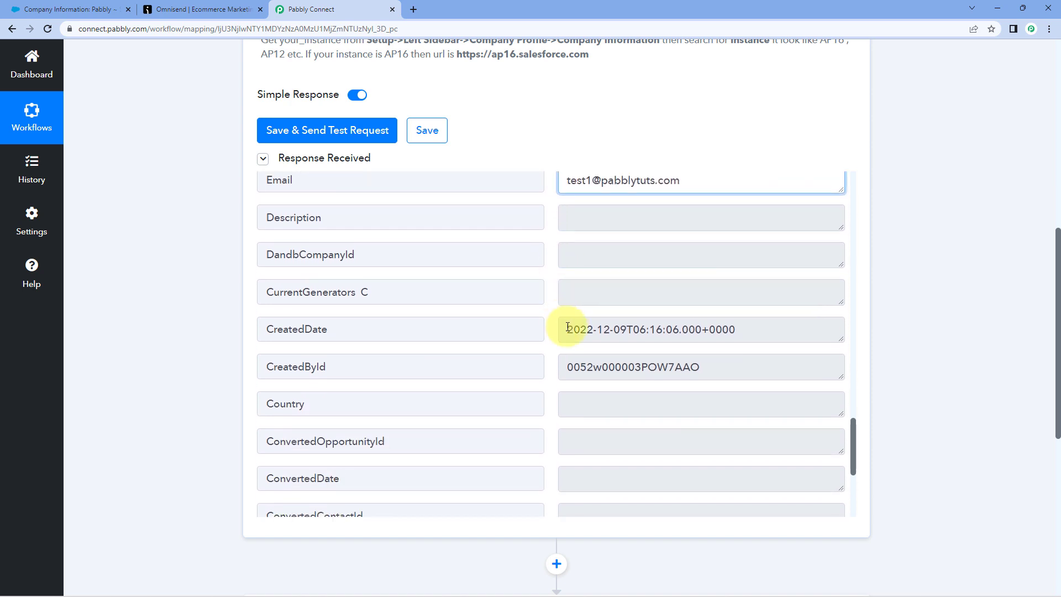
left_click_drag(562, 329, 737, 329)
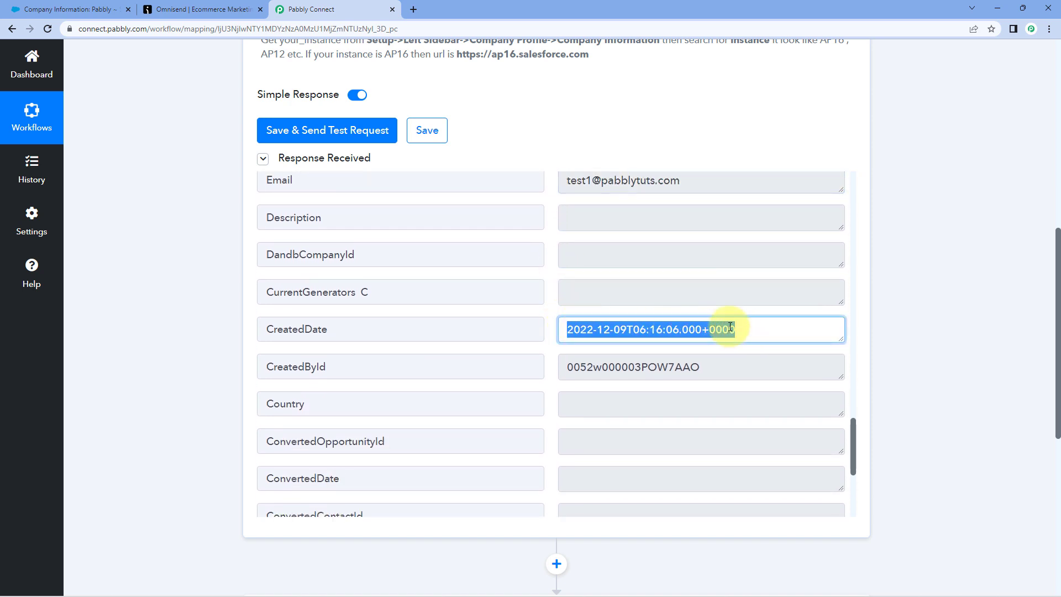
left_click(546, 306)
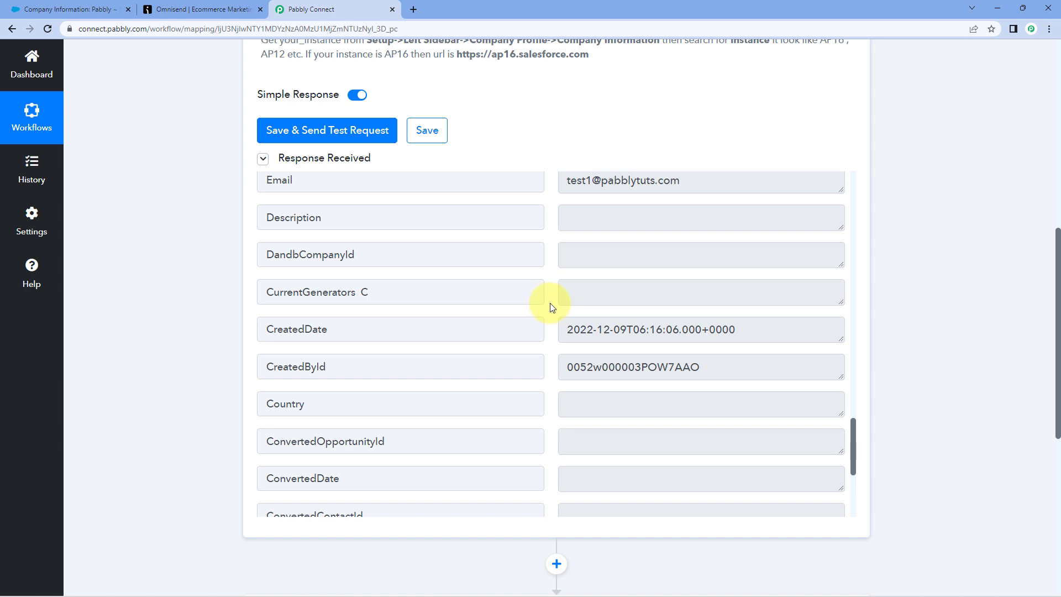
scroll(551, 307, "down", 7)
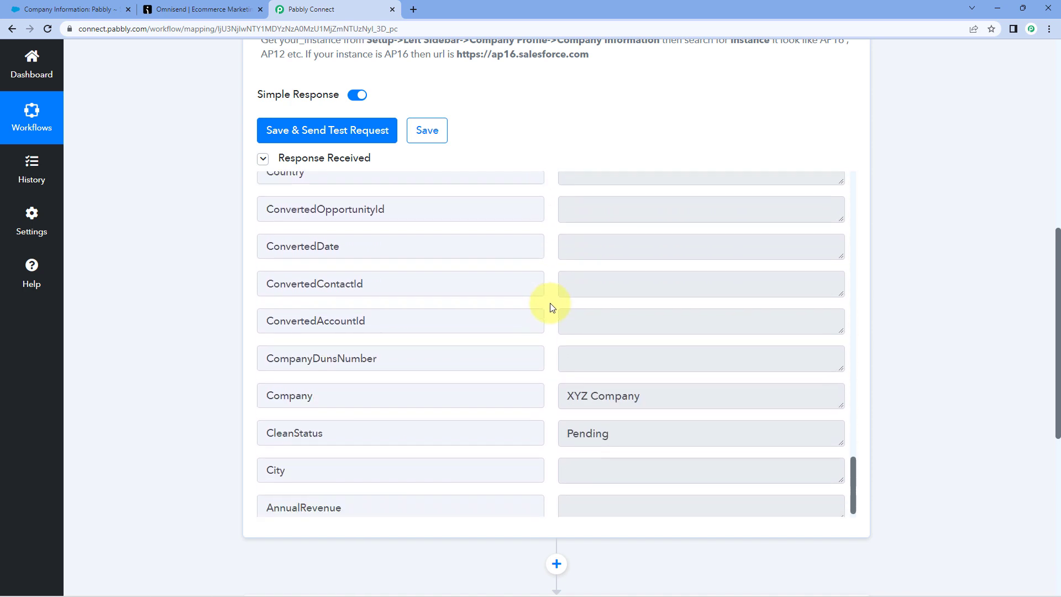
left_click(614, 380)
left_click_drag(640, 380, 573, 380)
scroll(551, 351, "down", 1)
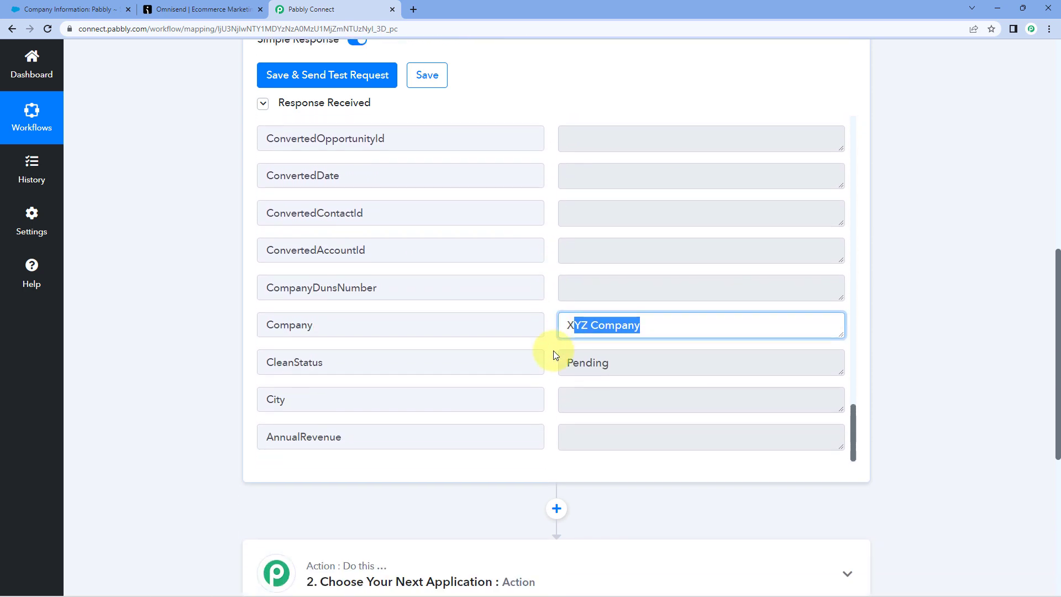
scroll(193, 296, "up", 1)
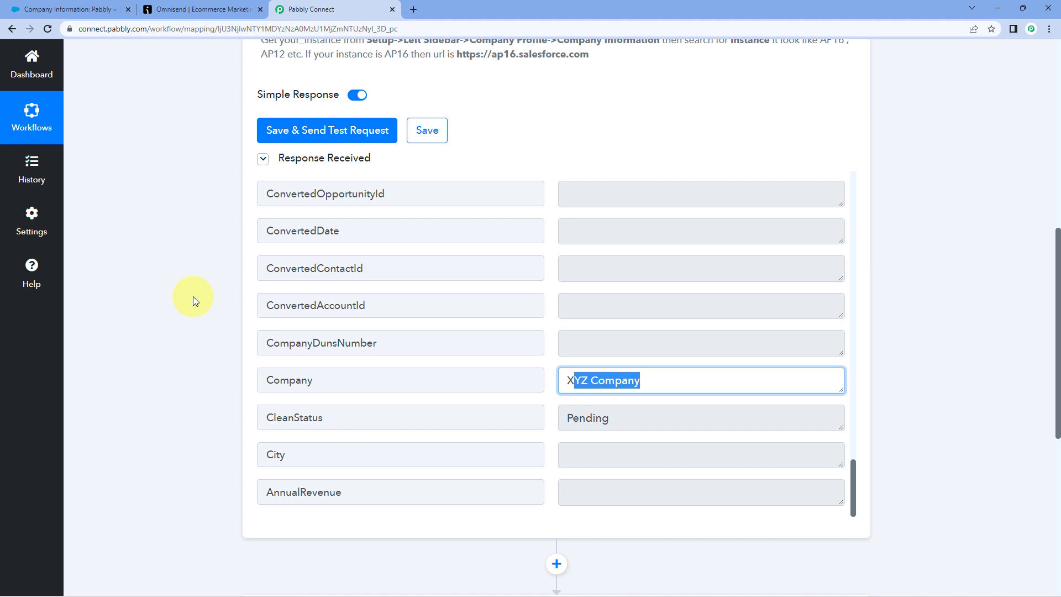
left_click(193, 296)
left_click(617, 387)
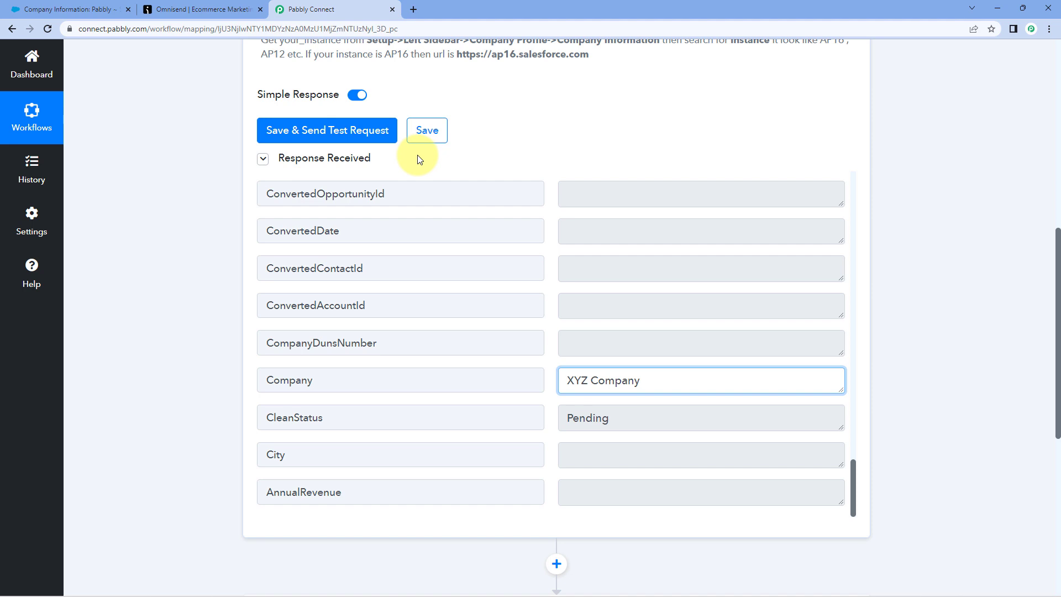
scroll(545, 326, "up", 10)
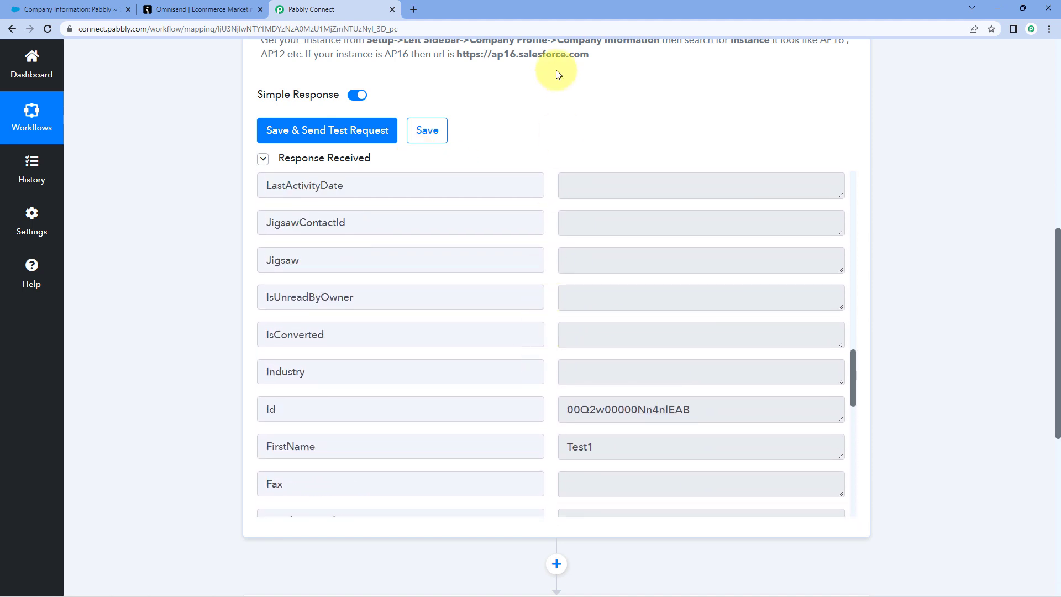
Set the second workflow step to Omnisend with the Create Subscriber action event, and start adding a new Omnisend connection.
scroll(552, 151, "down", 7)
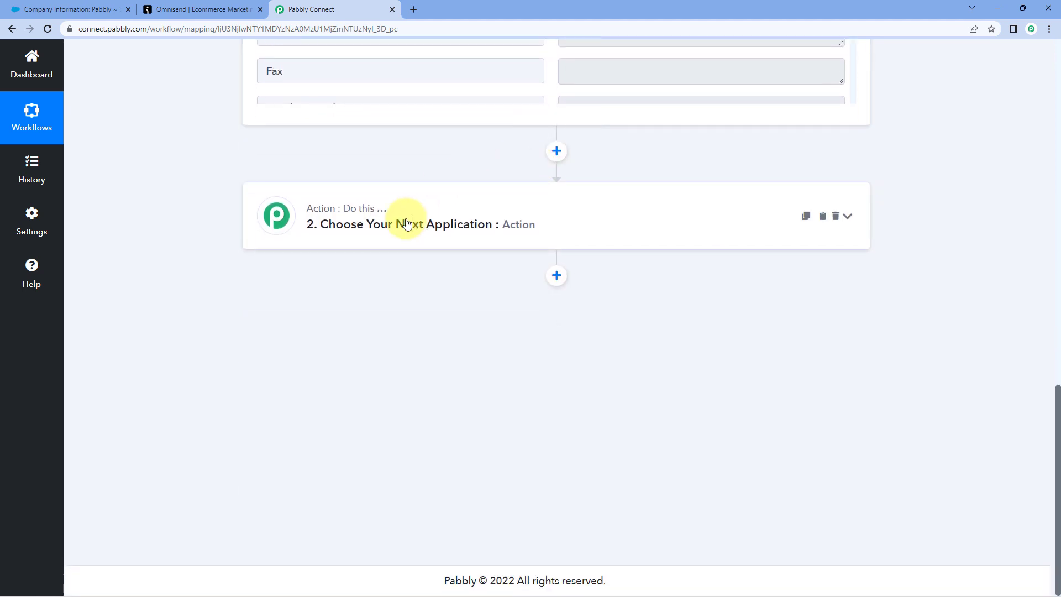
left_click(409, 224)
left_click(333, 186)
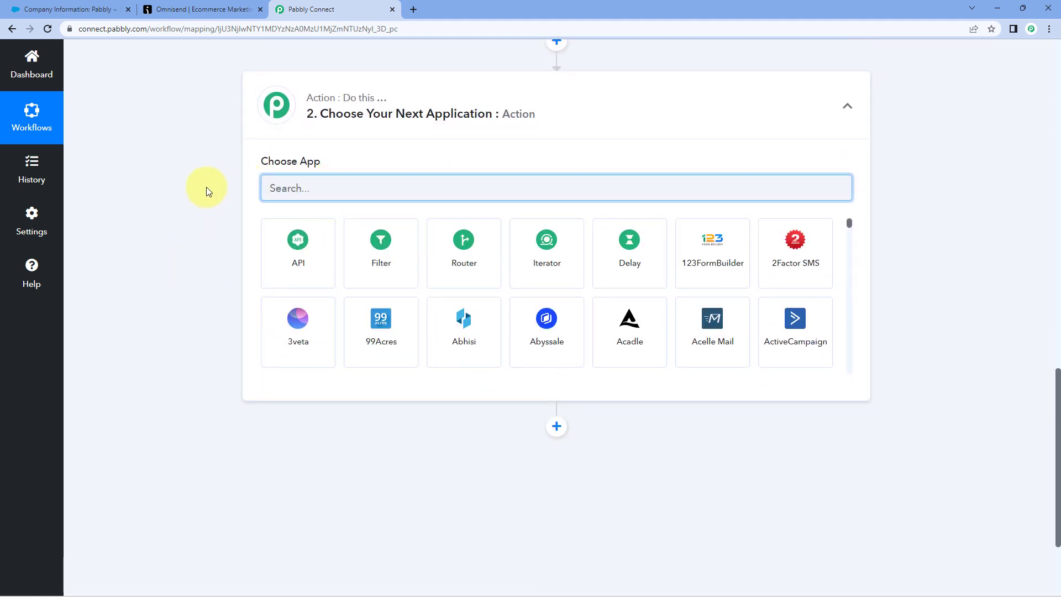
type("Omnisend")
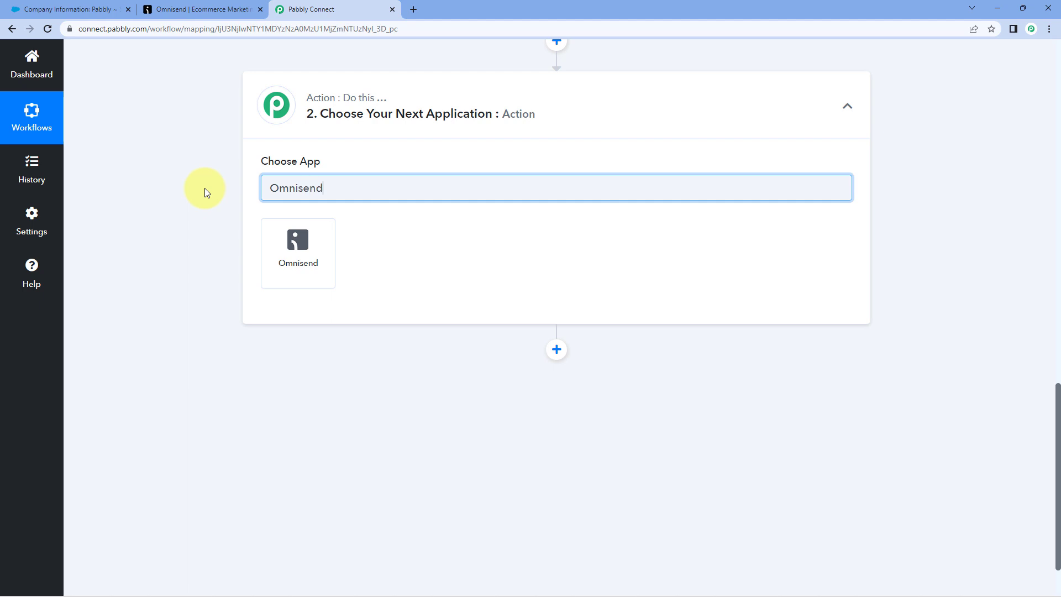
left_click(305, 243)
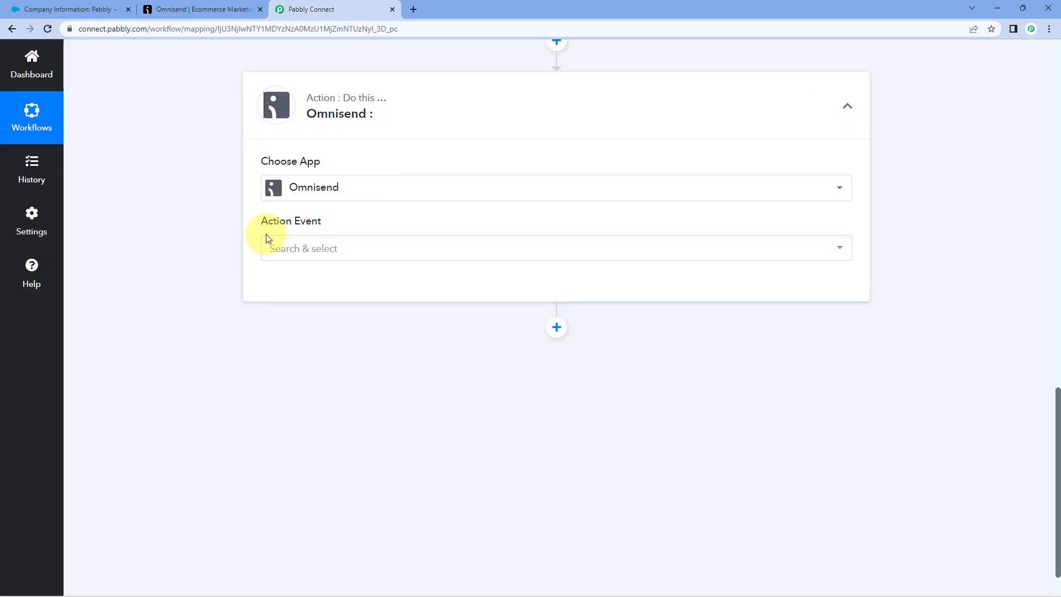
left_click(353, 252)
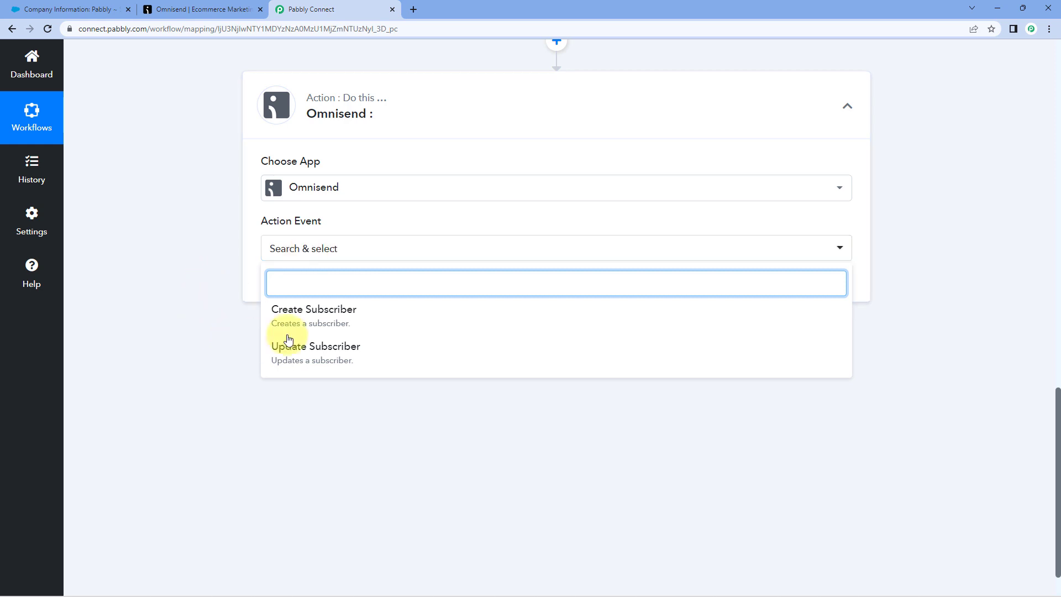
left_click(367, 320)
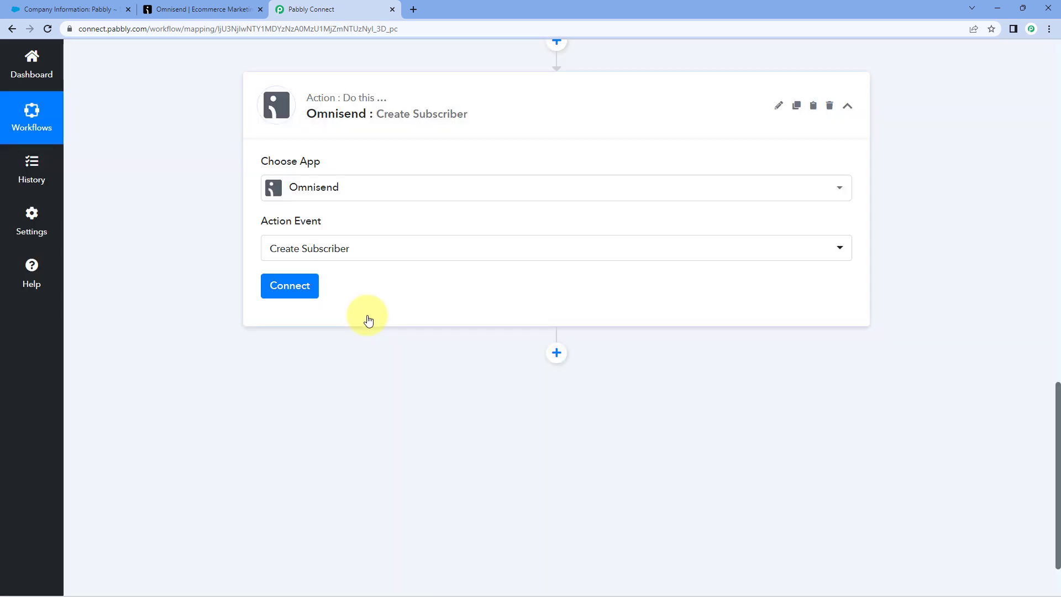
left_click(310, 294)
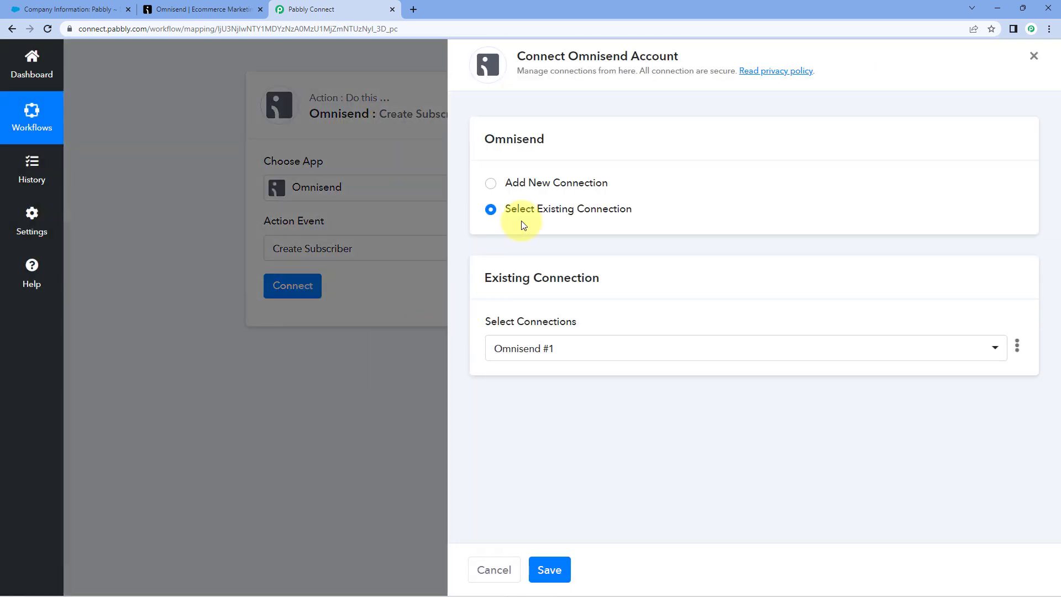
left_click(491, 183)
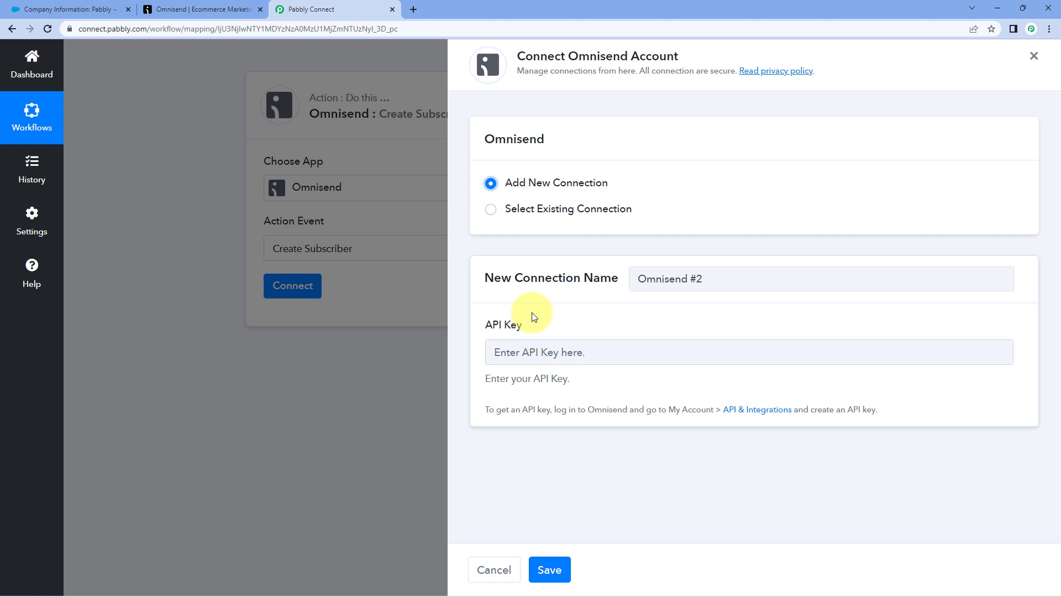
Switch to the Omnisend account and open the API keys page in its store settings.
left_click(186, 9)
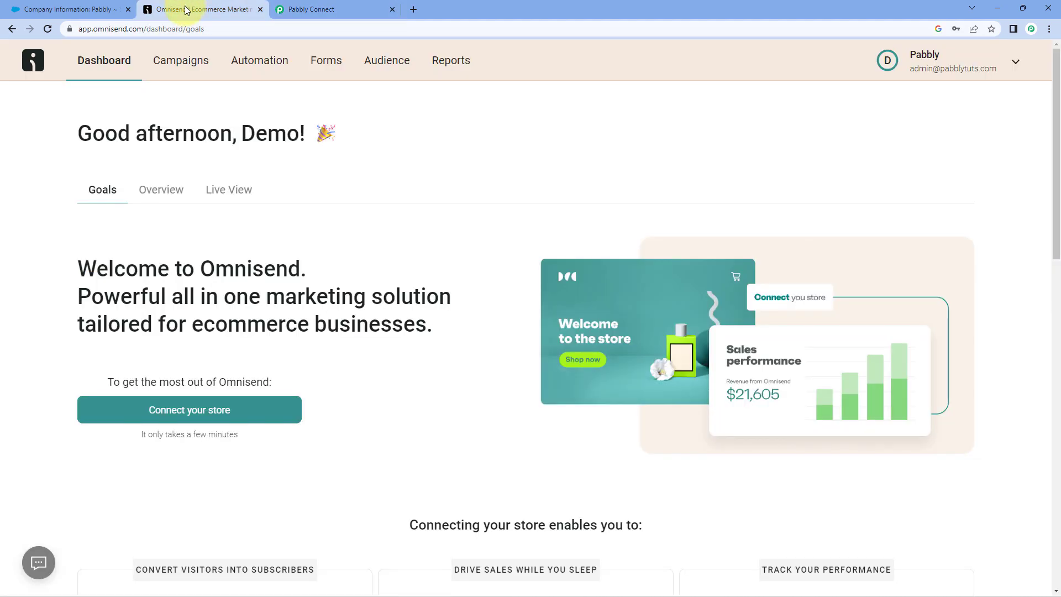
left_click(969, 68)
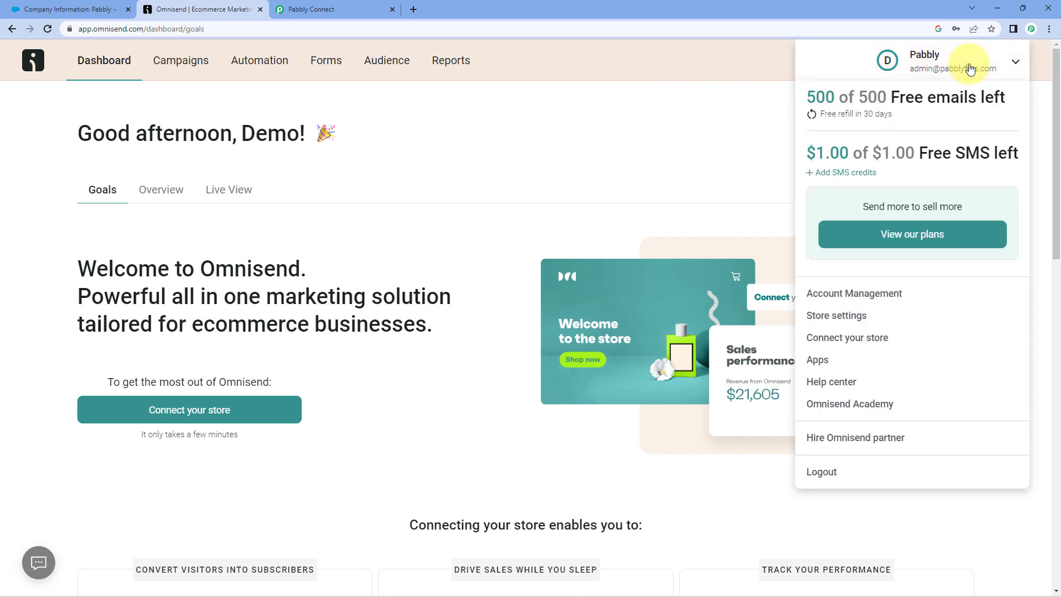
left_click(851, 317)
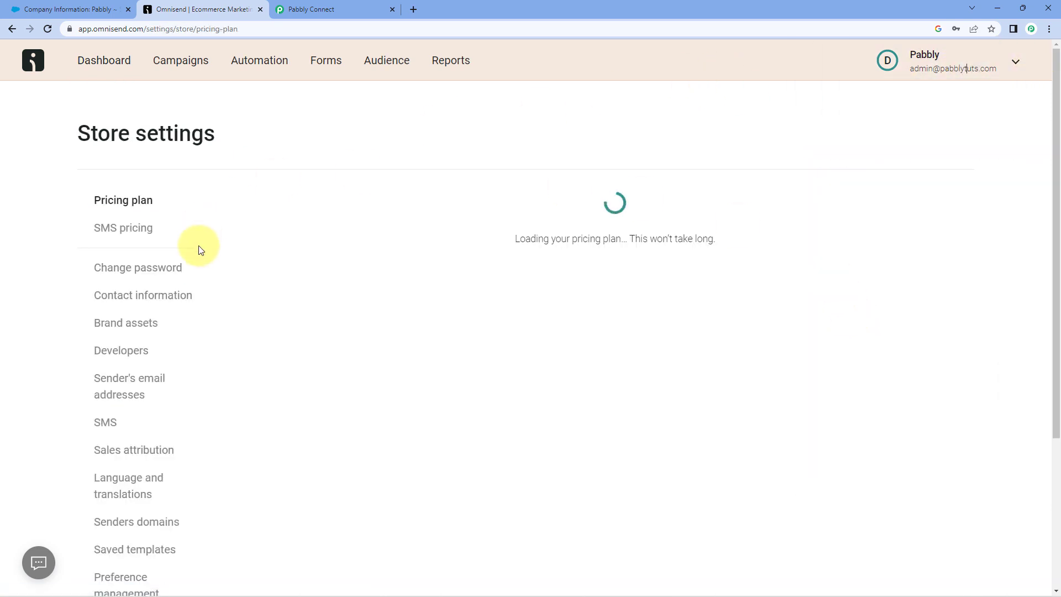
scroll(150, 312, "down", 4)
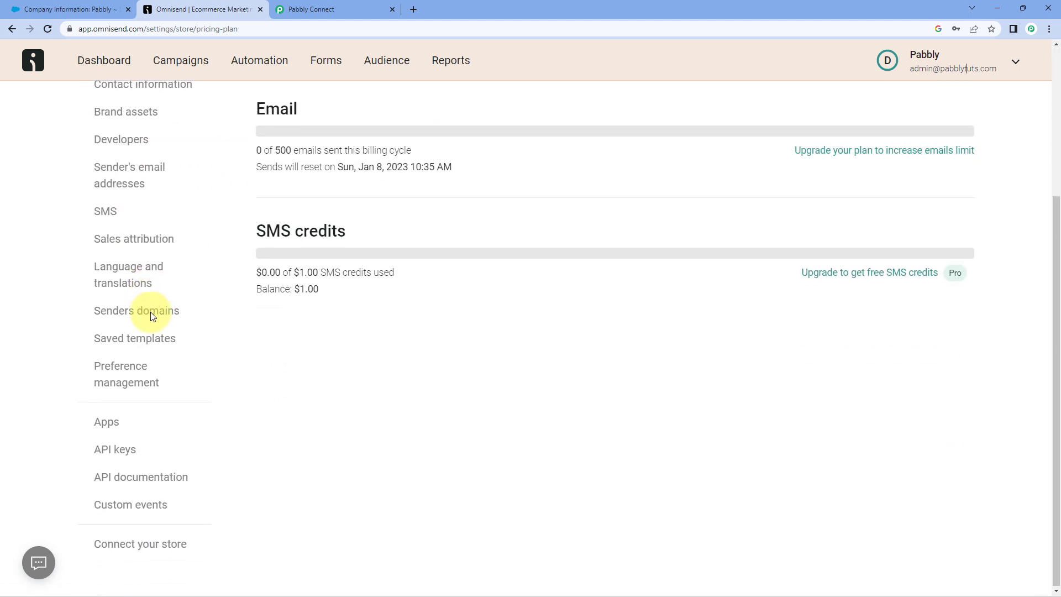
left_click(128, 453)
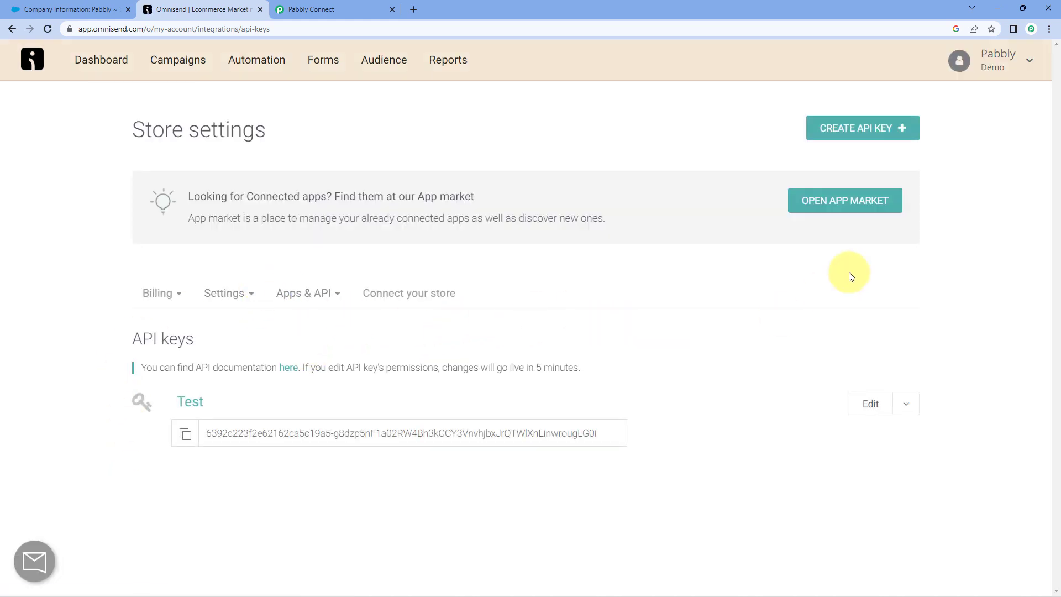
Create and save an API key named Pabbly that will only allow adding new subscribers.
left_click(878, 130)
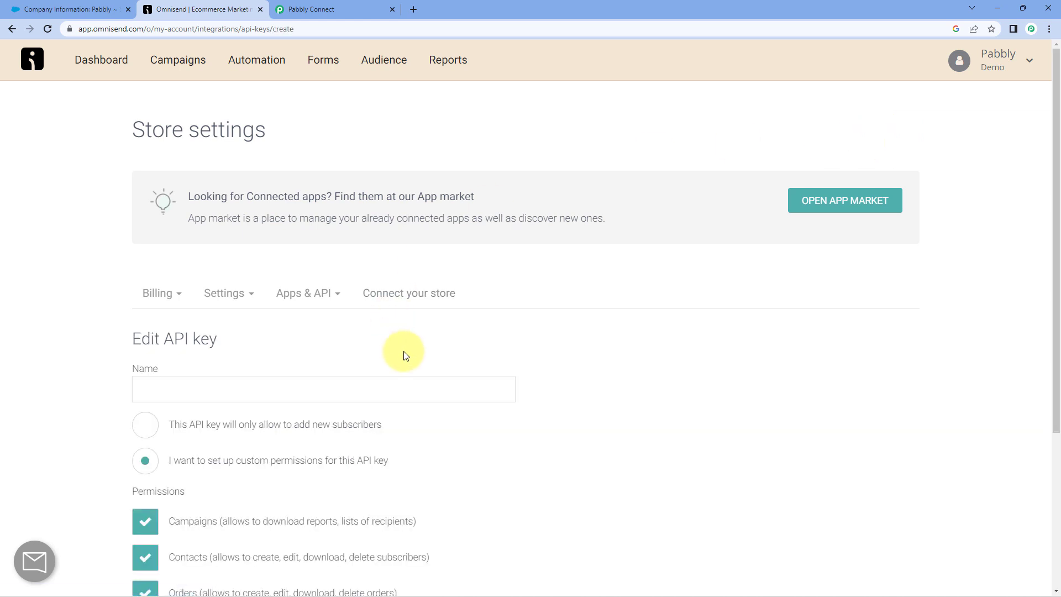
scroll(227, 270, "down", 2)
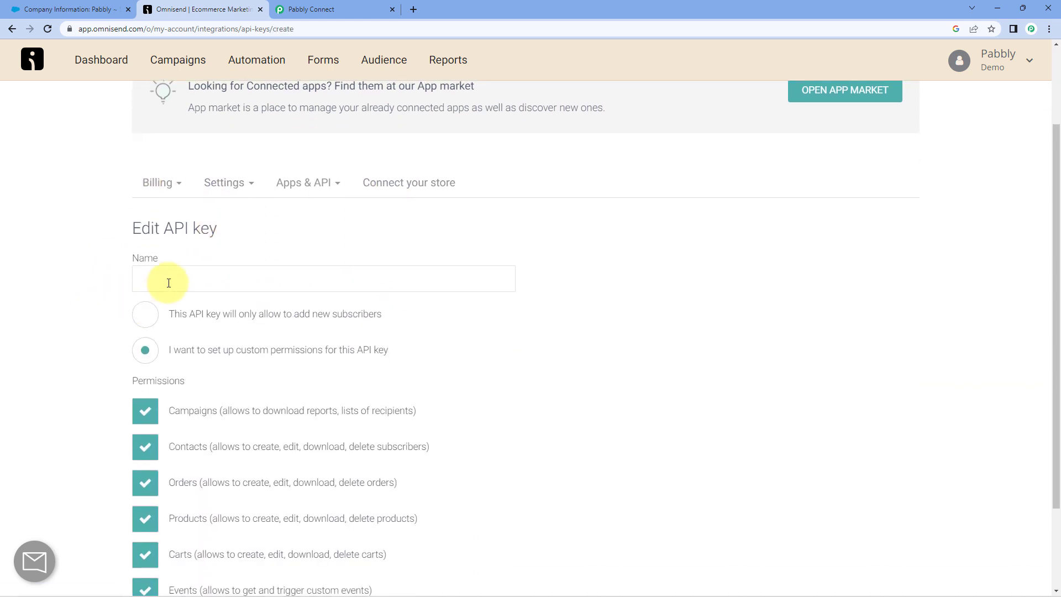
left_click(168, 283)
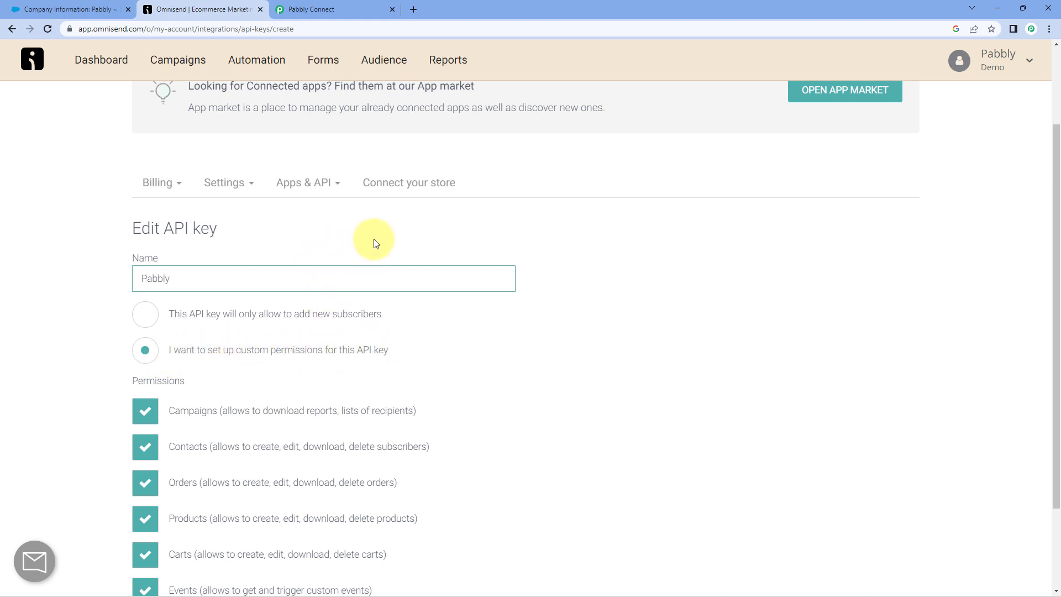
scroll(374, 237, "down", 1)
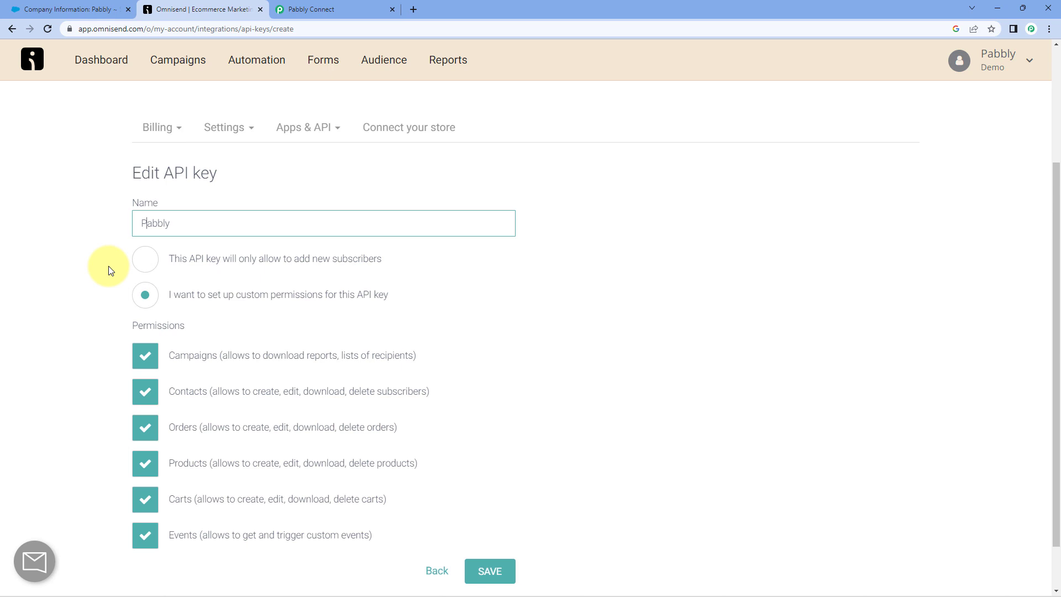
left_click(133, 259)
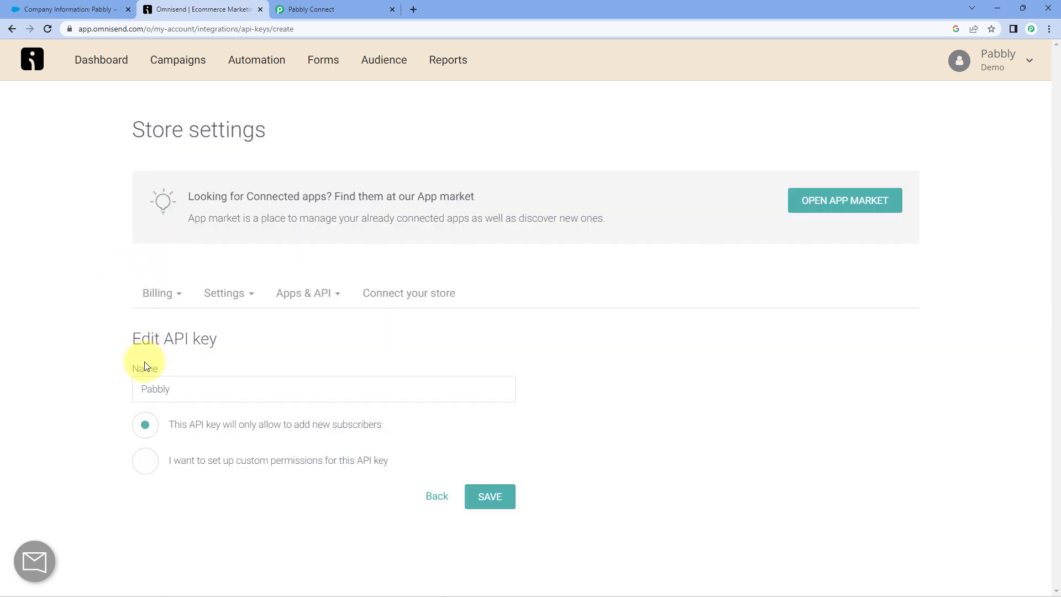
left_click(146, 464)
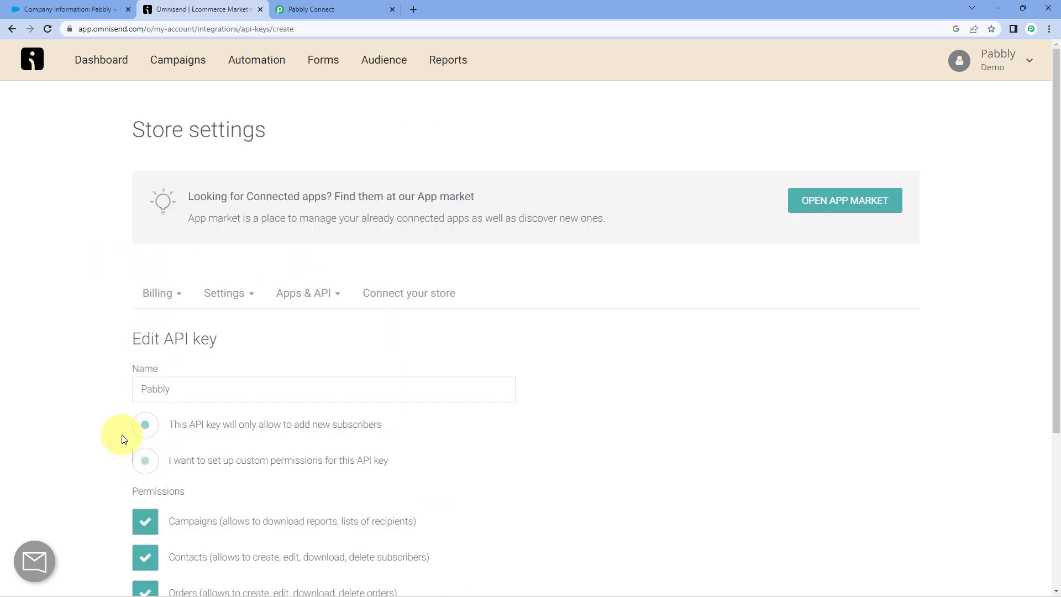
scroll(94, 424, "down", 3)
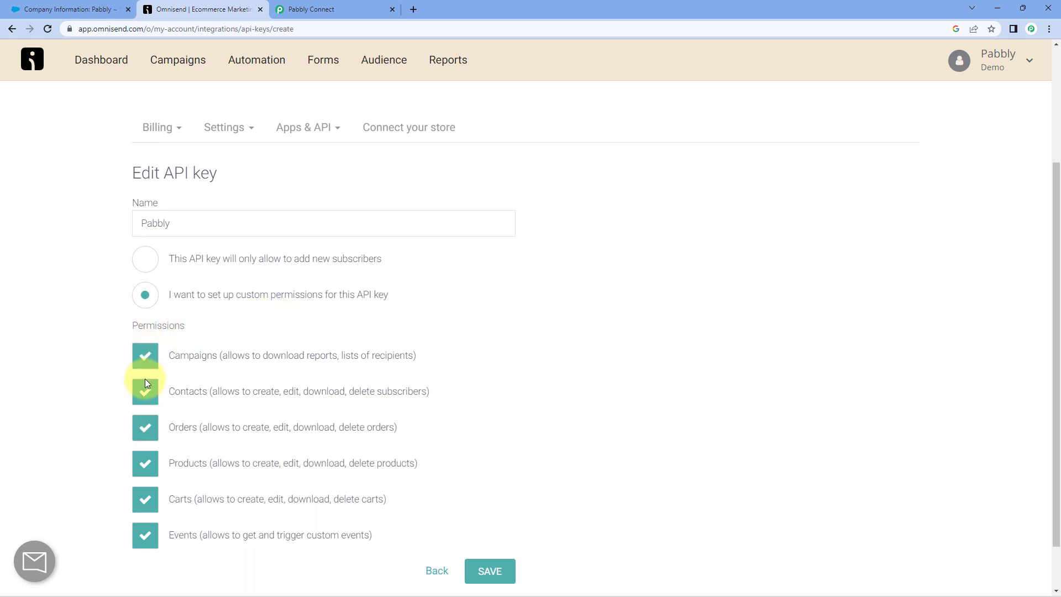
left_click(144, 261)
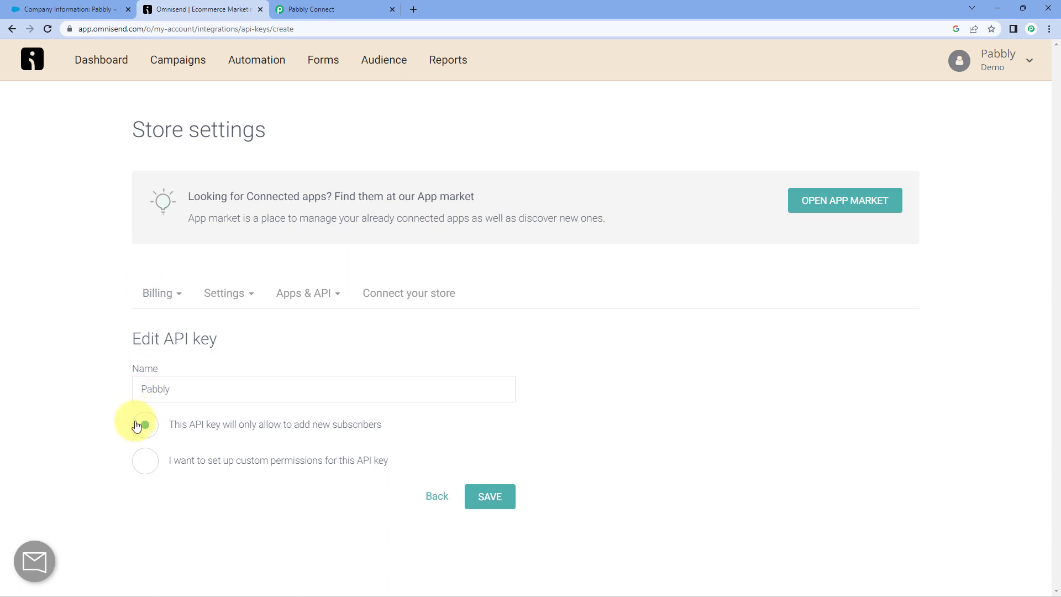
left_click(485, 500)
Copy the Pabbly API key, paste it into the API Key field of the new Omnisend connection in Pabbly Connect, and save the connection.
scroll(350, 461, "down", 1)
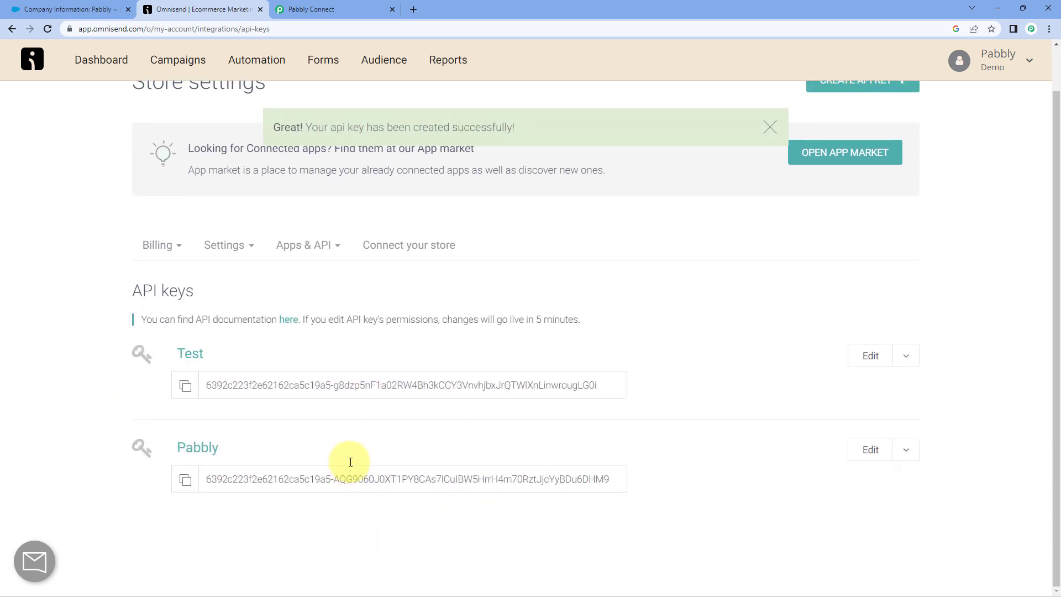
left_click(185, 485)
left_click(293, 10)
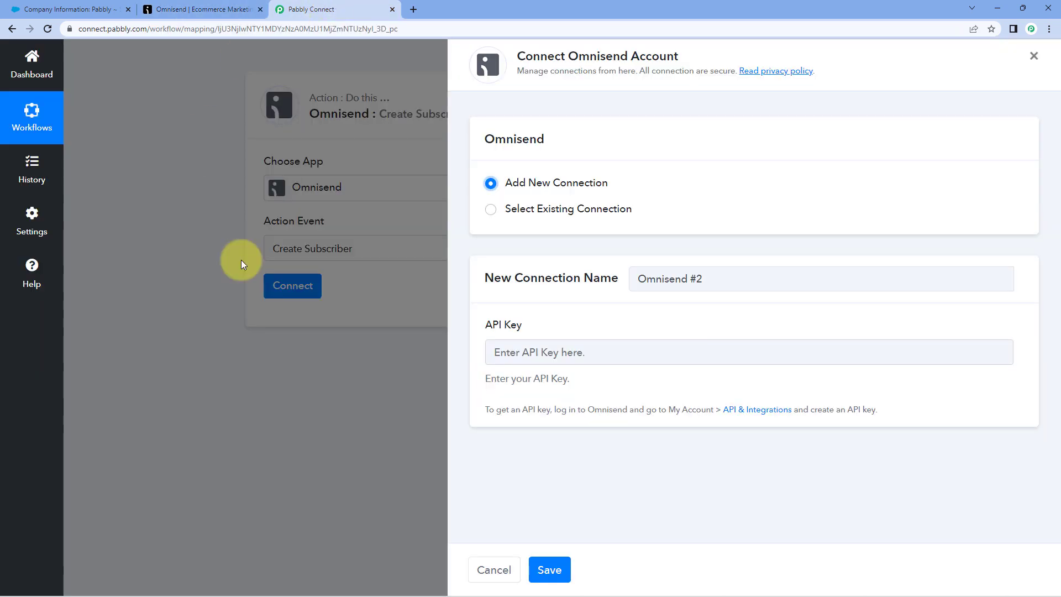
left_click(544, 353)
right_click(529, 349)
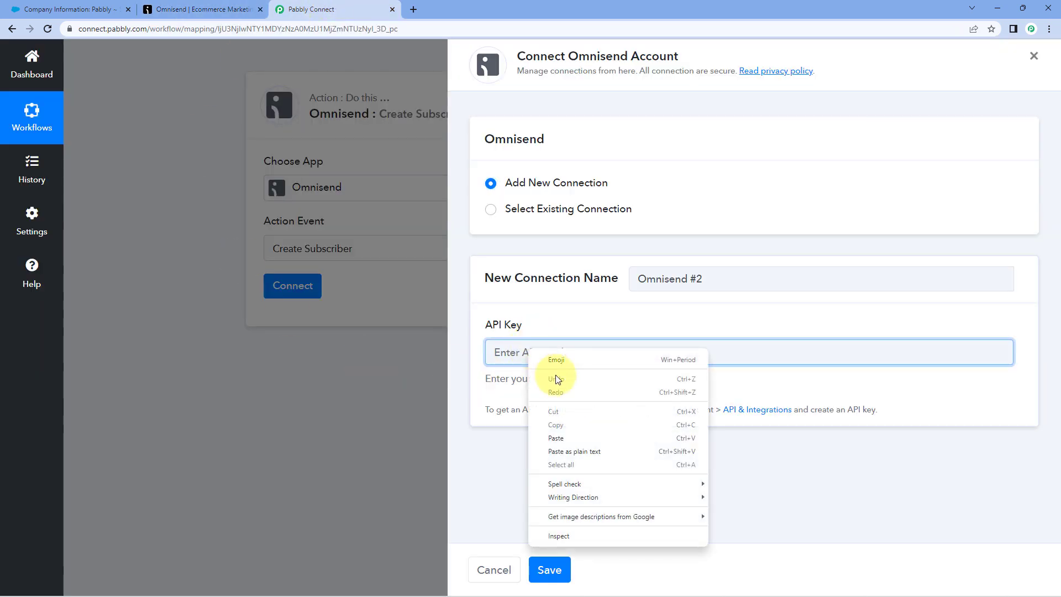
left_click(562, 440)
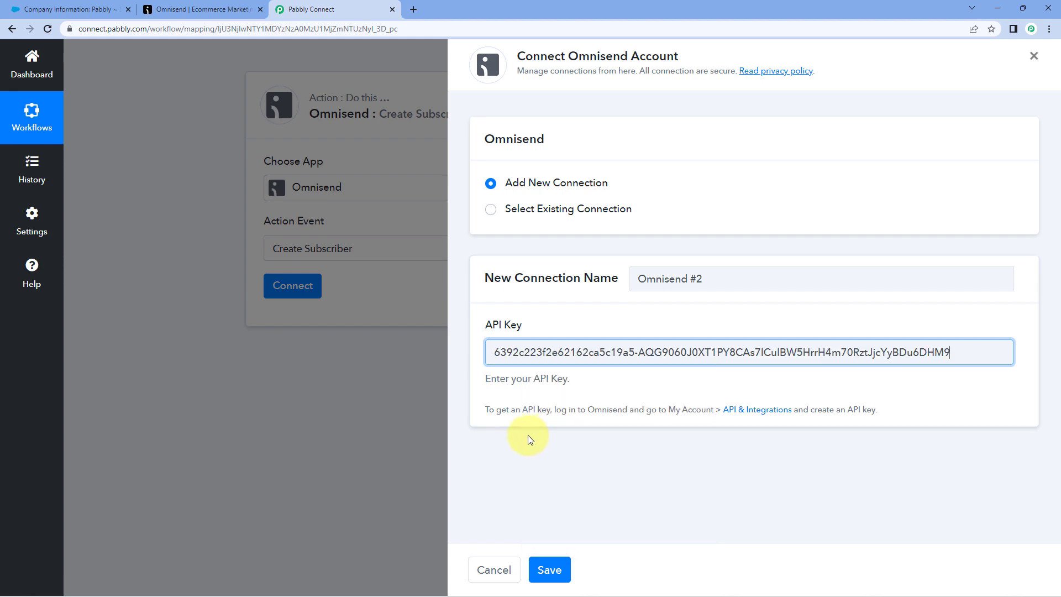
left_click(552, 570)
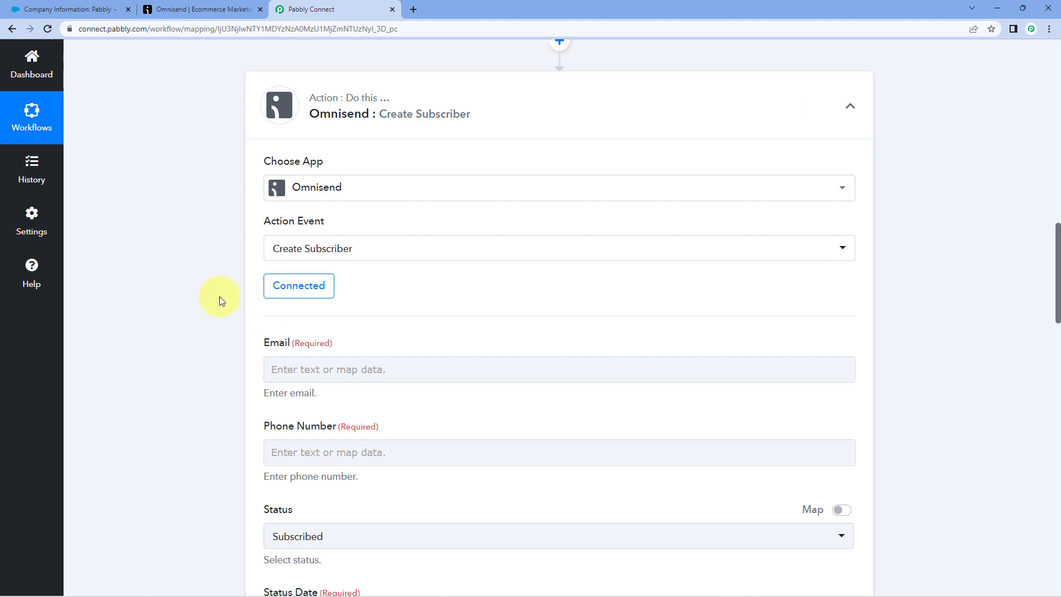
Examine the Salesforce trigger response for the lead's Email value to match the subscriber's required Email field.
scroll(407, 261, "down", 2)
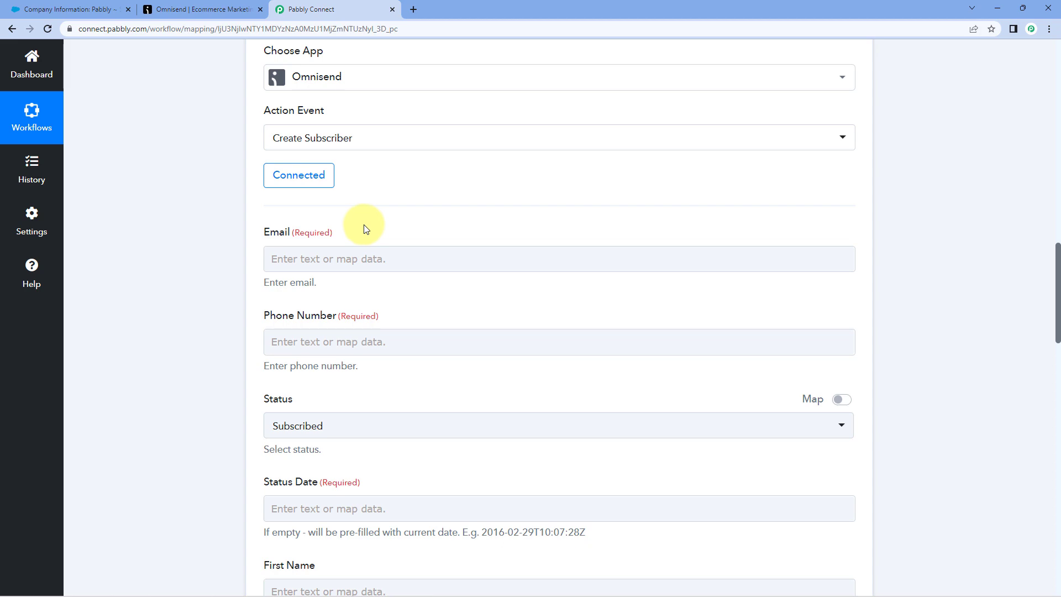
scroll(467, 229, "up", 9)
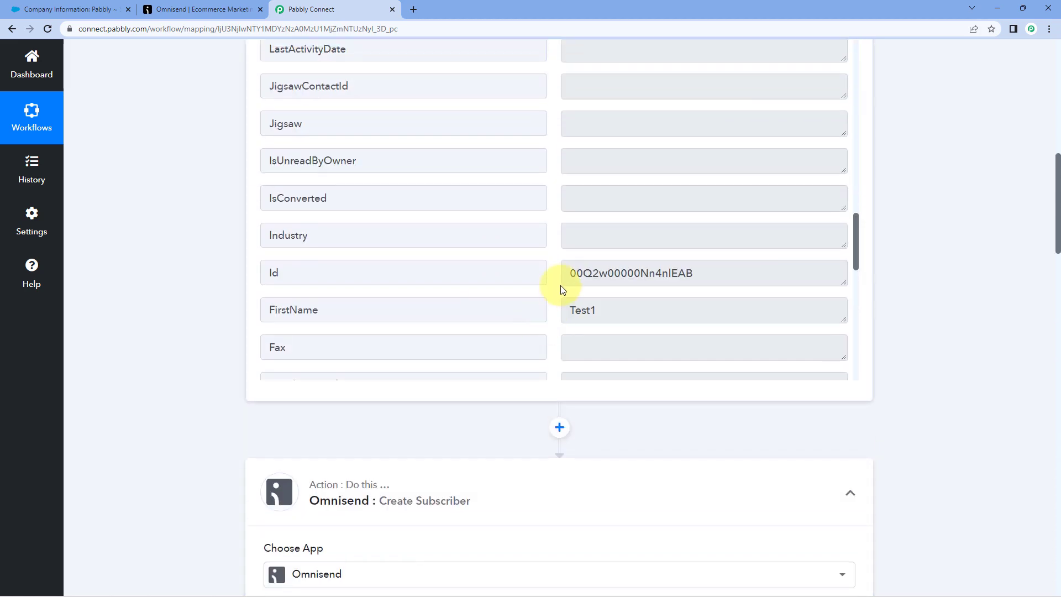
scroll(562, 289, "up", 10)
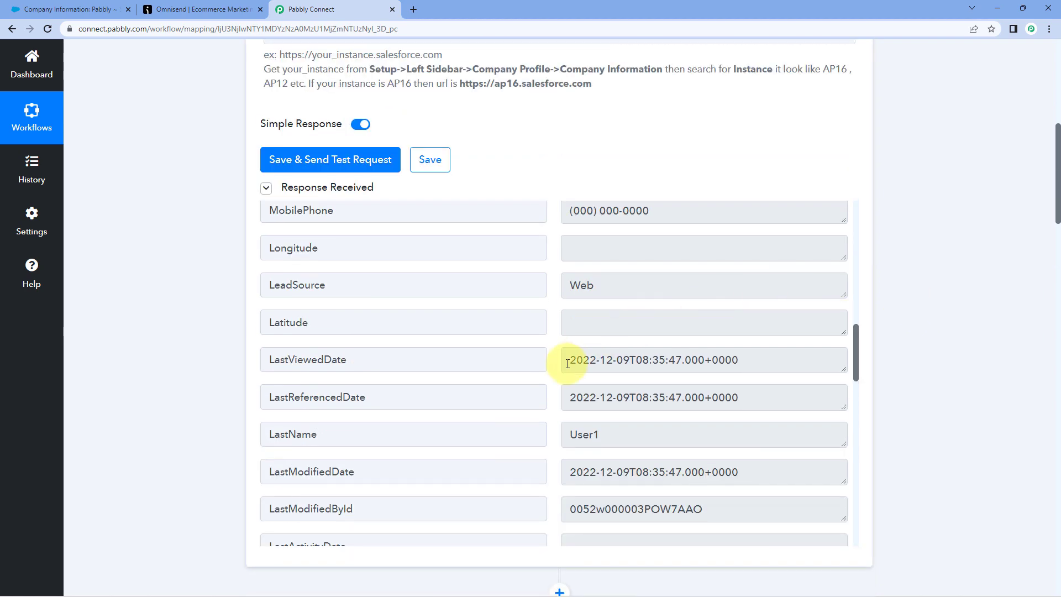
scroll(568, 363, "up", 12)
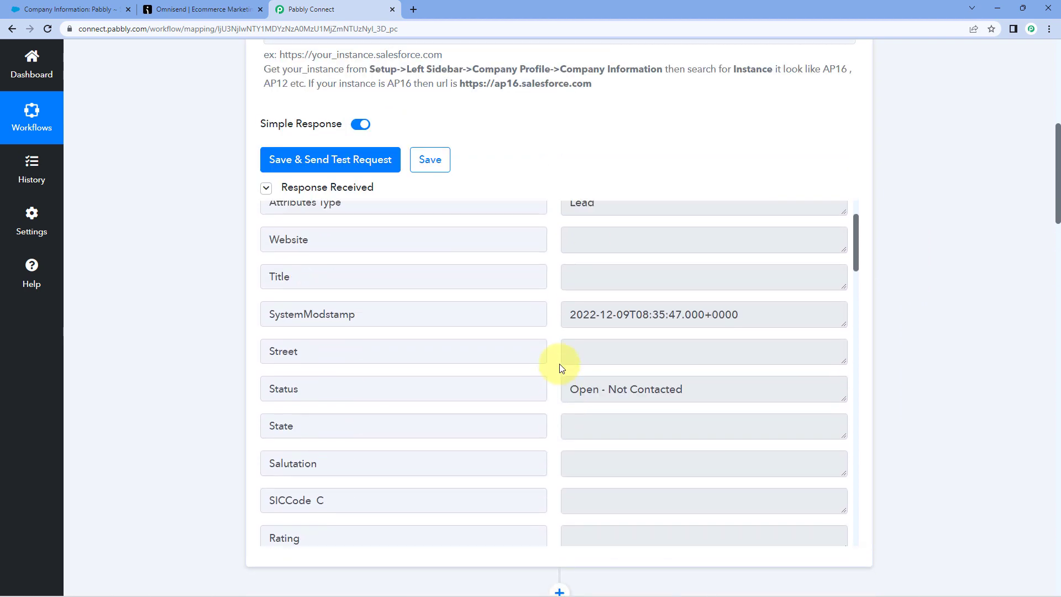
scroll(561, 363, "up", 2)
scroll(559, 362, "down", 15)
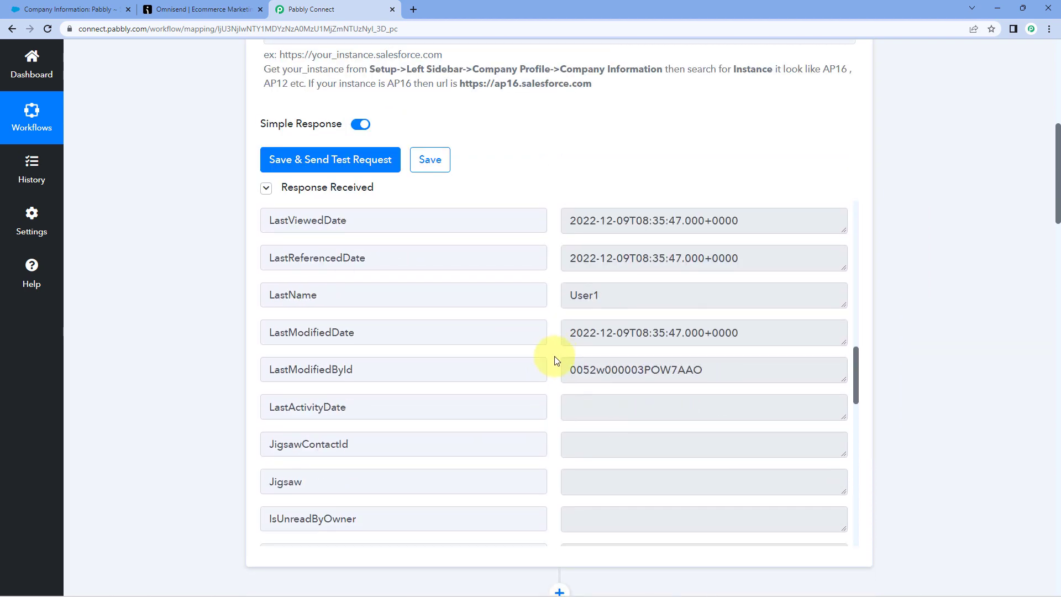
scroll(556, 360, "down", 8)
left_click_drag(685, 375, 233, 329)
scroll(210, 311, "down", 3)
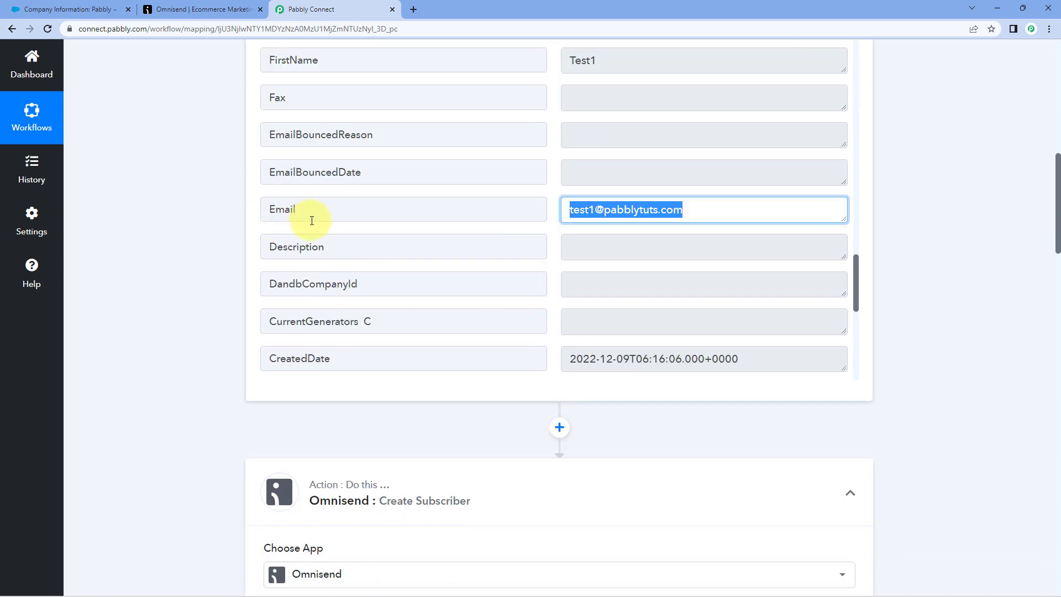
left_click(398, 209)
left_click_drag(757, 210, 208, 230)
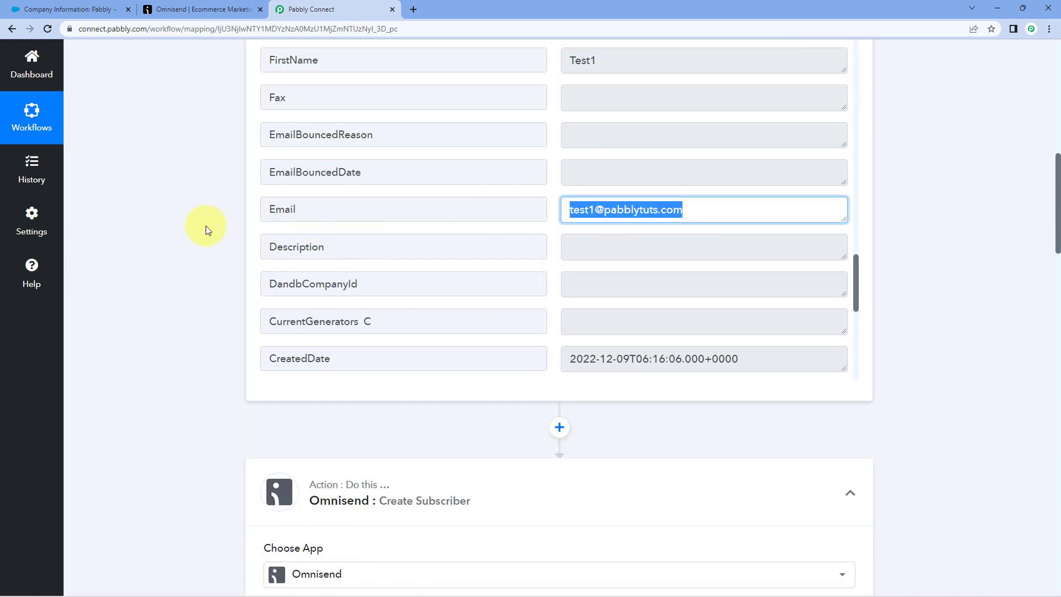
scroll(221, 213, "down", 9)
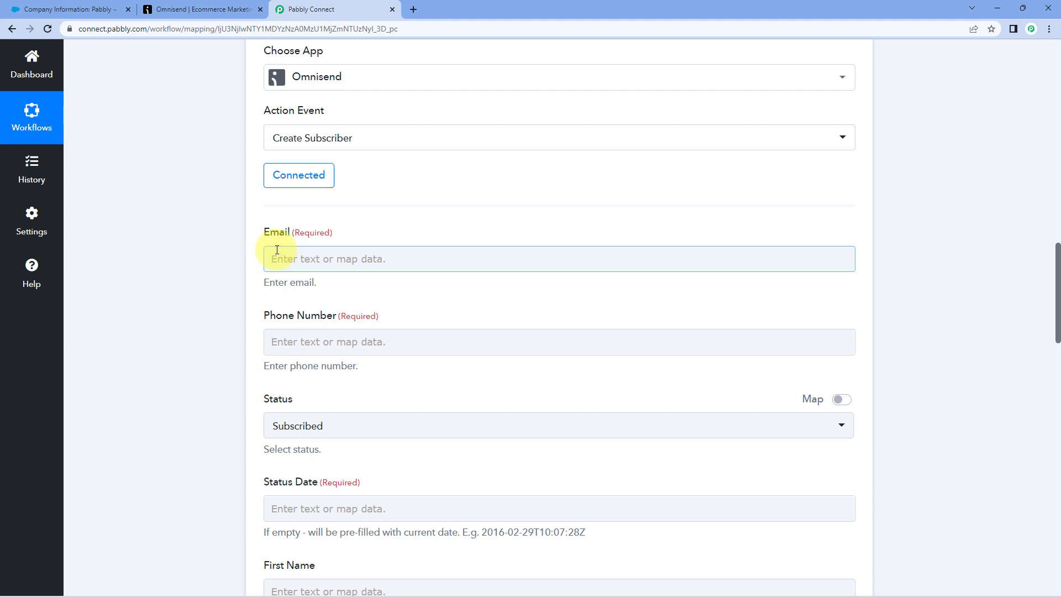
Map the subscriber's Email field to the Email value from the Salesforce: New Lead step.
left_click(289, 258)
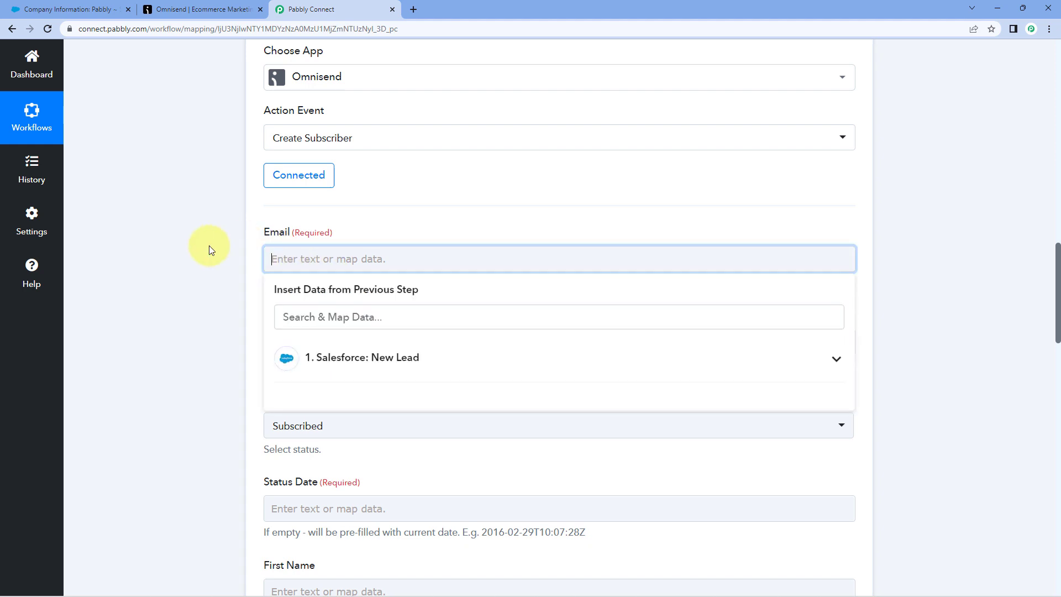
scroll(208, 245, "down", 1)
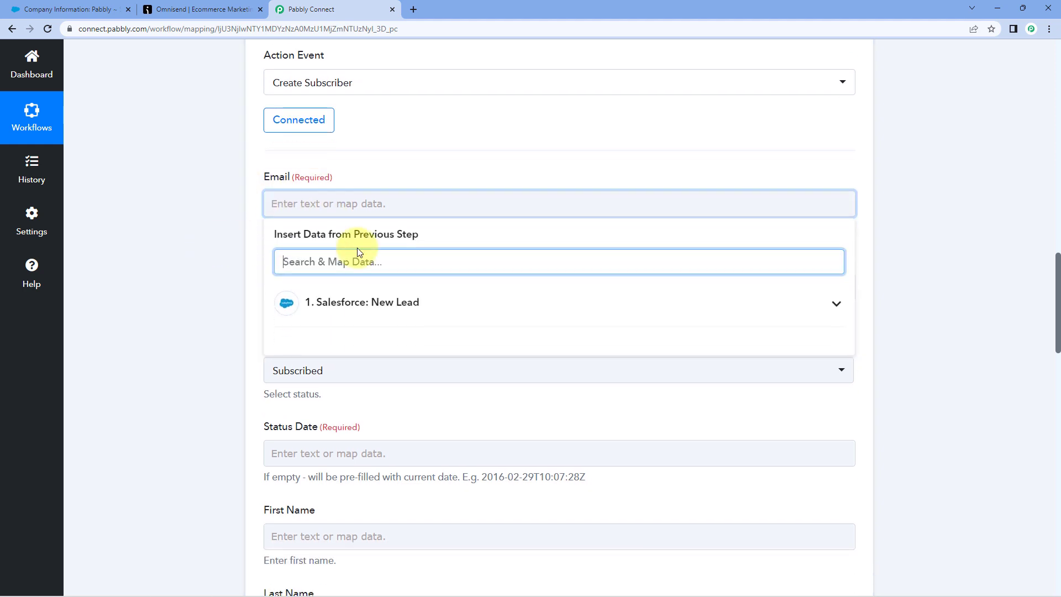
left_click(445, 303)
scroll(227, 283, "down", 2)
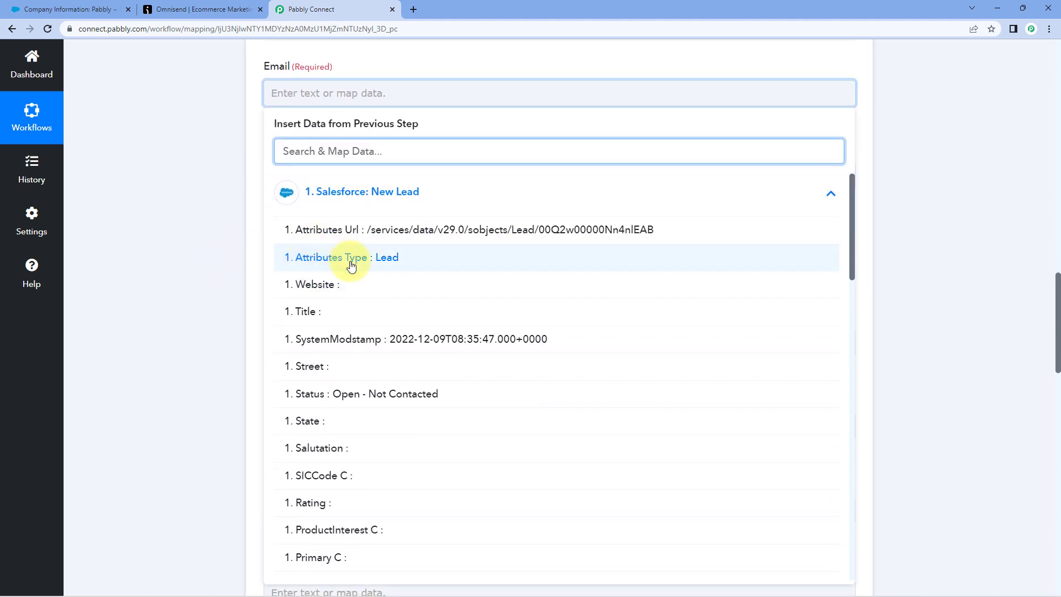
scroll(351, 265, "down", 5)
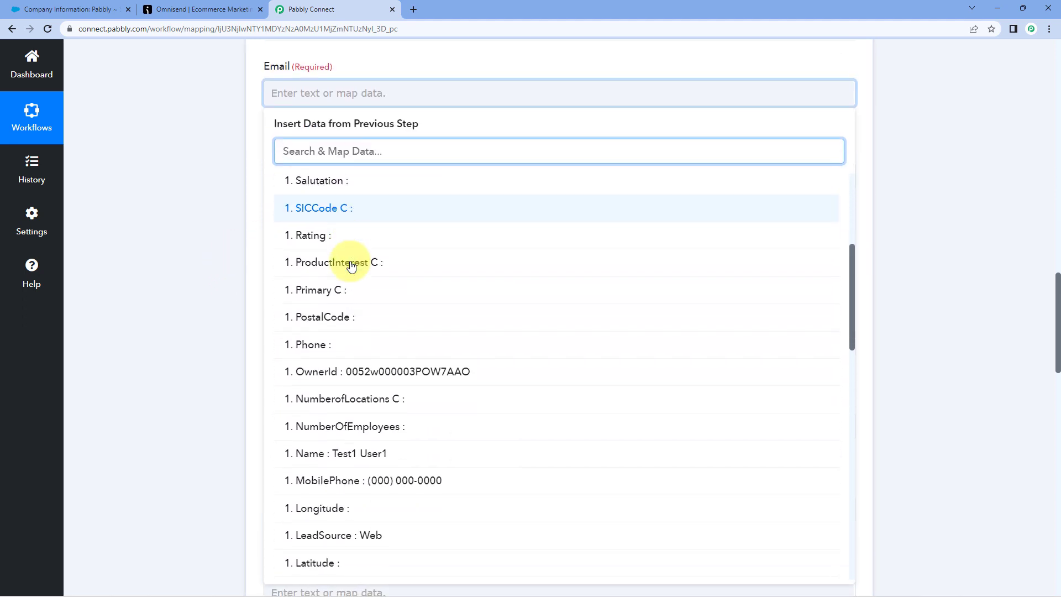
scroll(350, 265, "down", 5)
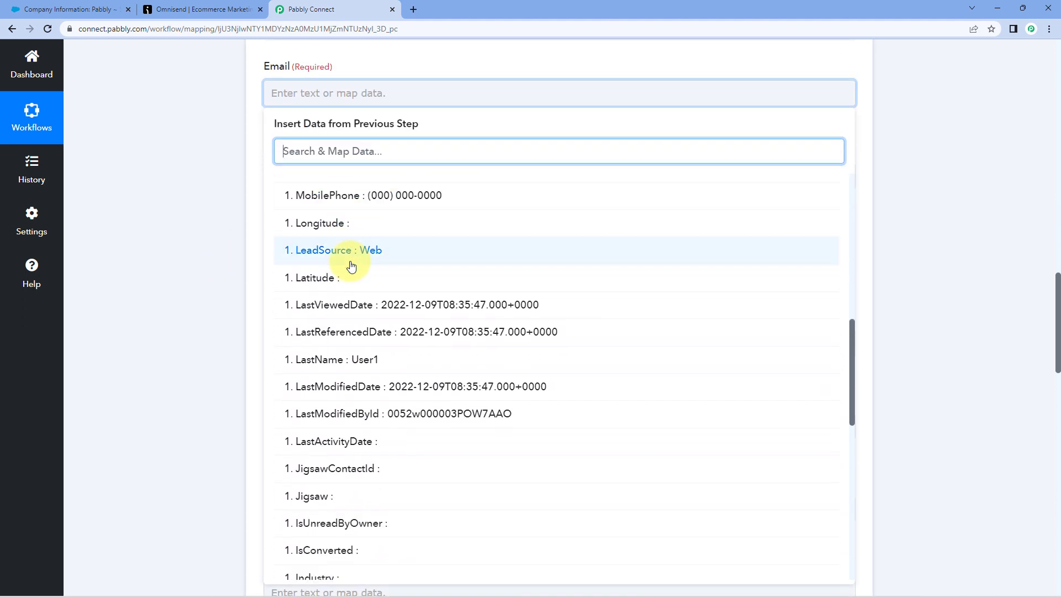
scroll(351, 266, "down", 5)
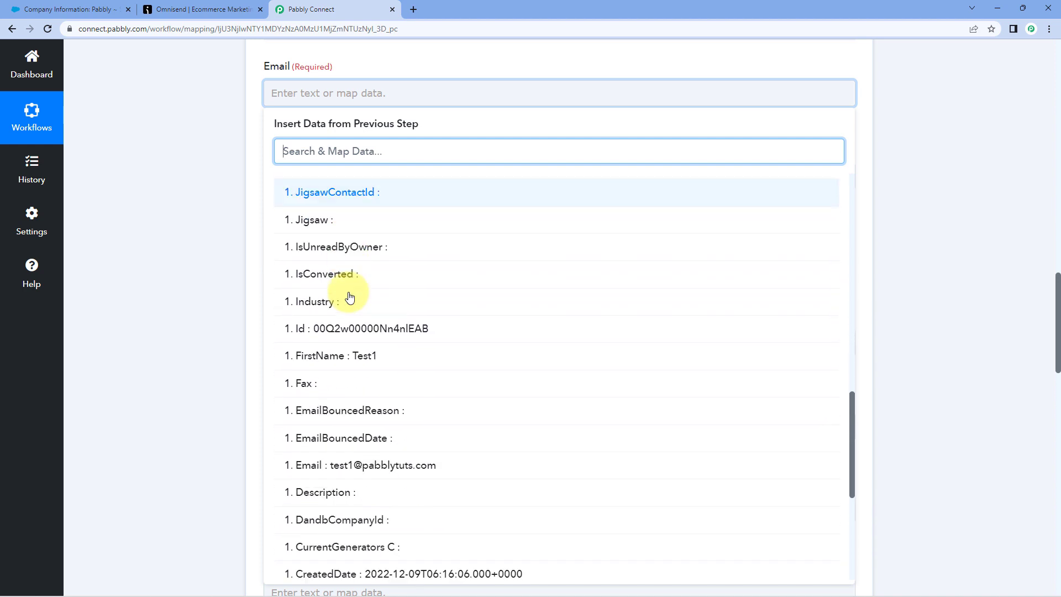
scroll(350, 298, "down", 3)
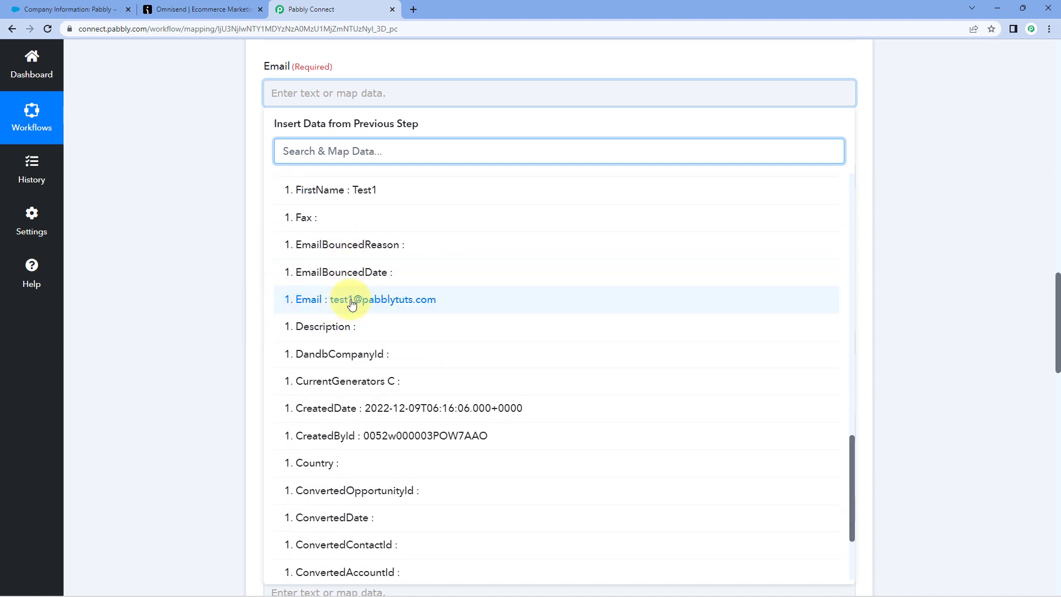
left_click(351, 301)
left_click(237, 241)
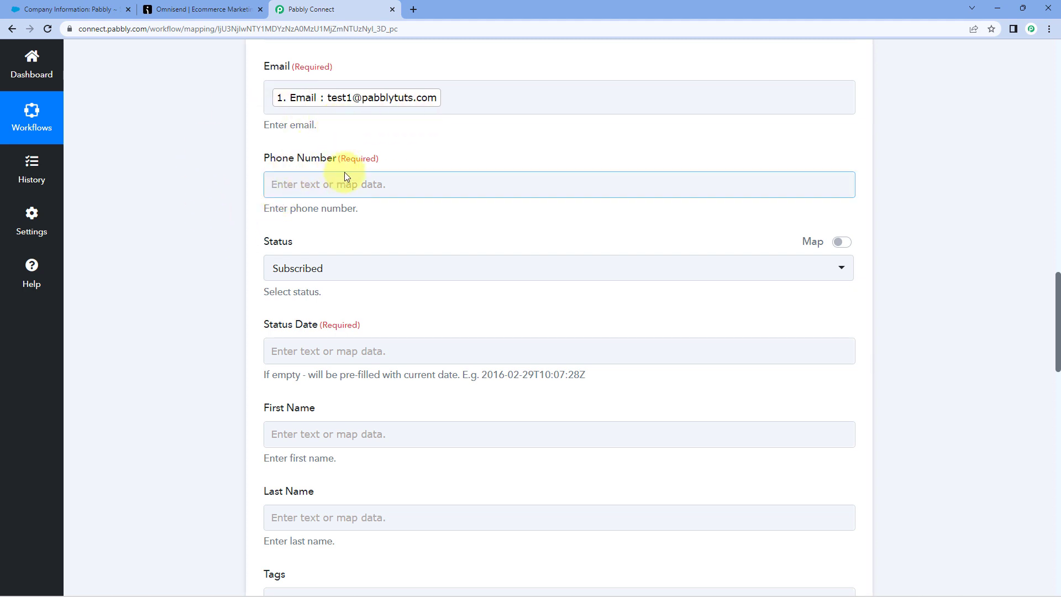
Map the subscriber's Phone Number to the MobilePhone value from the Salesforce: New Lead step and choose Subscribed as the Status.
scroll(529, 168, "up", 10)
scroll(600, 338, "up", 10)
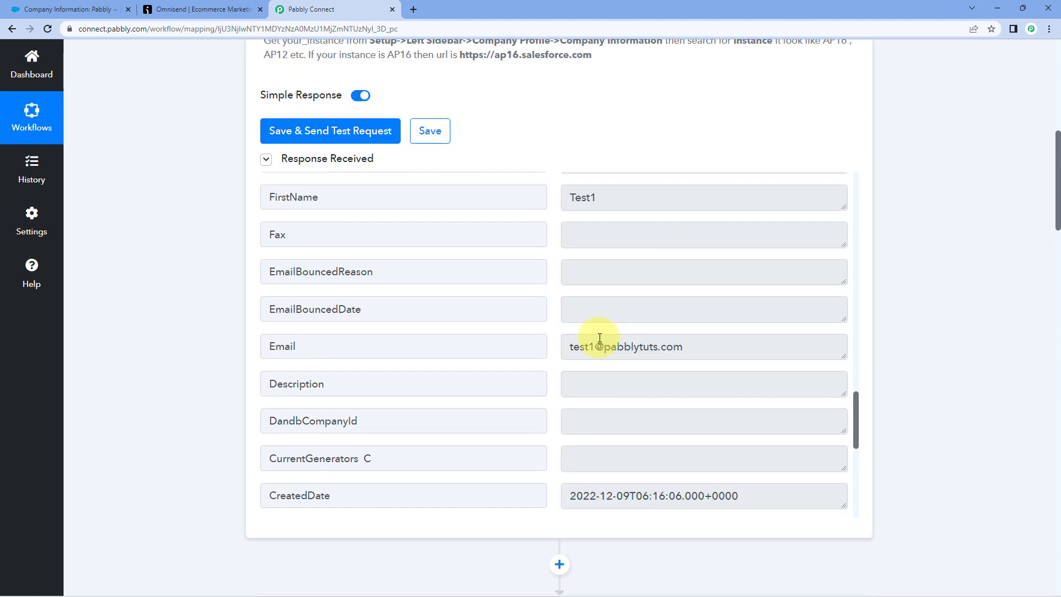
scroll(599, 338, "up", 5)
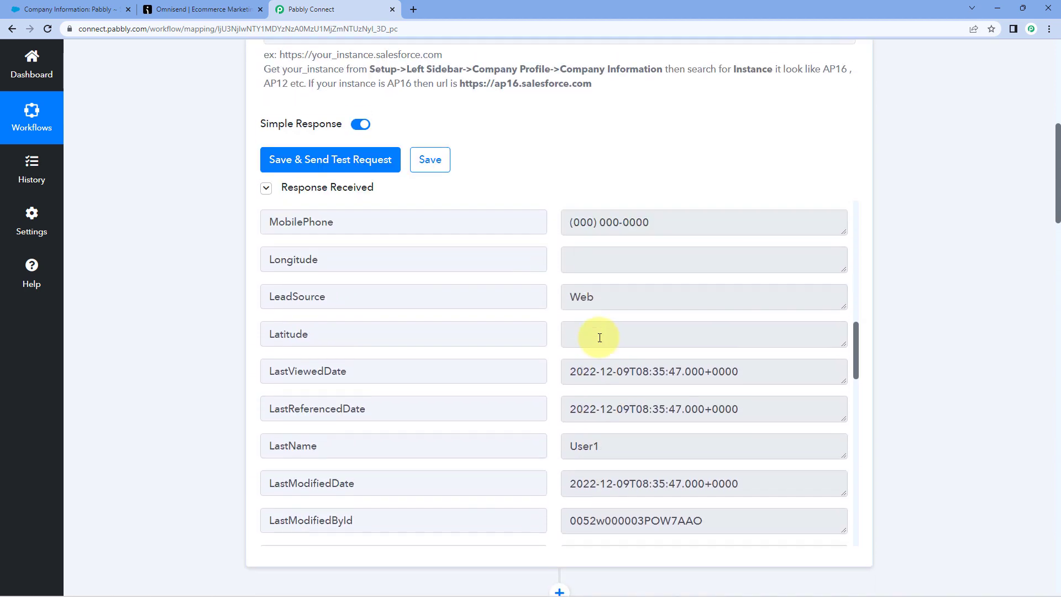
left_click_drag(651, 293, 262, 289)
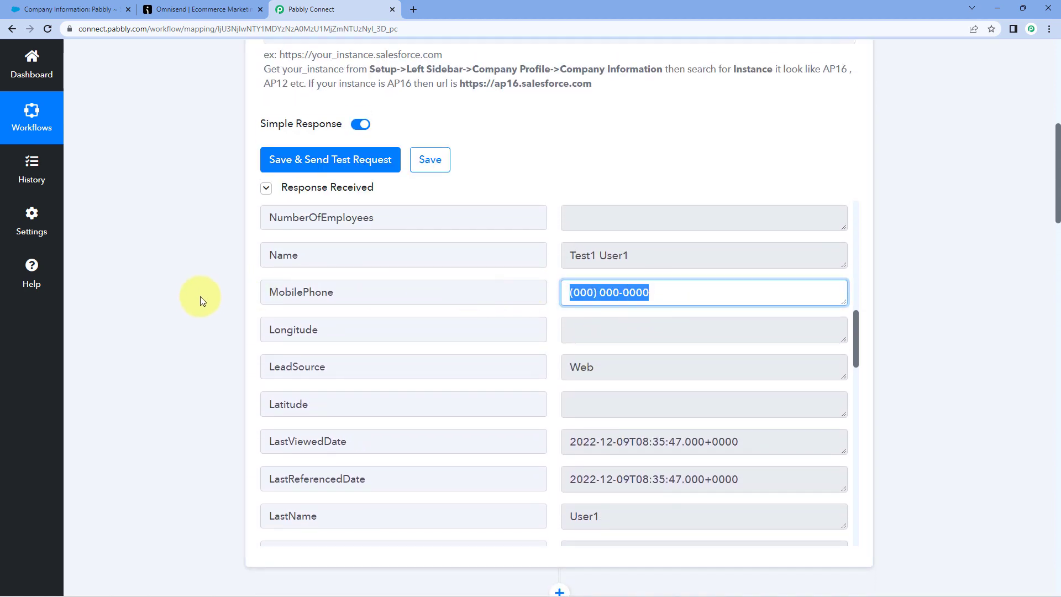
scroll(201, 296, "down", 15)
scroll(308, 119, "up", 2)
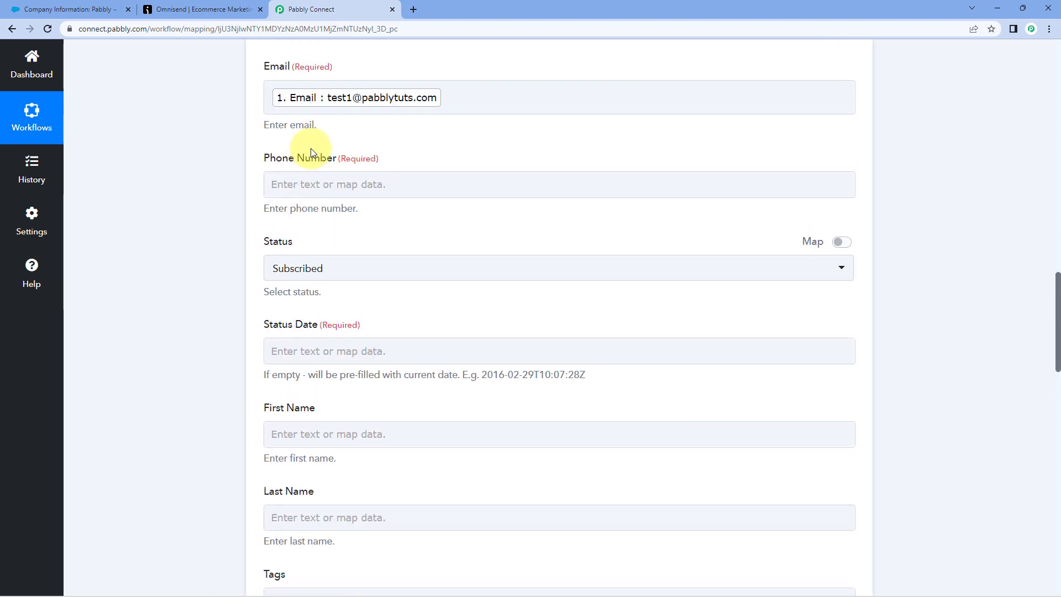
left_click(308, 182)
left_click(356, 282)
scroll(372, 301, "down", 9)
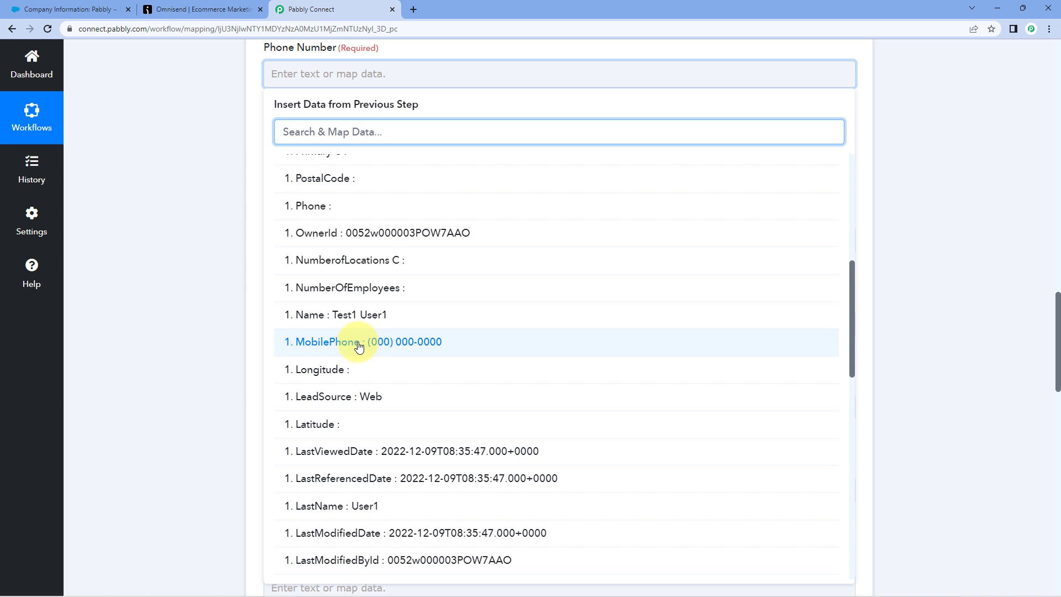
left_click(359, 346)
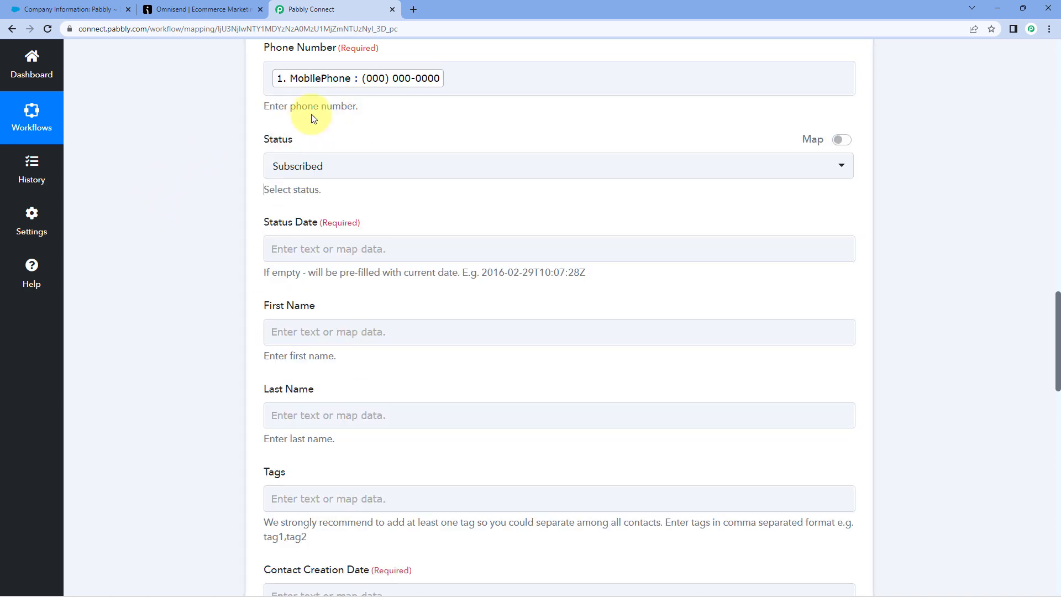
left_click(470, 167)
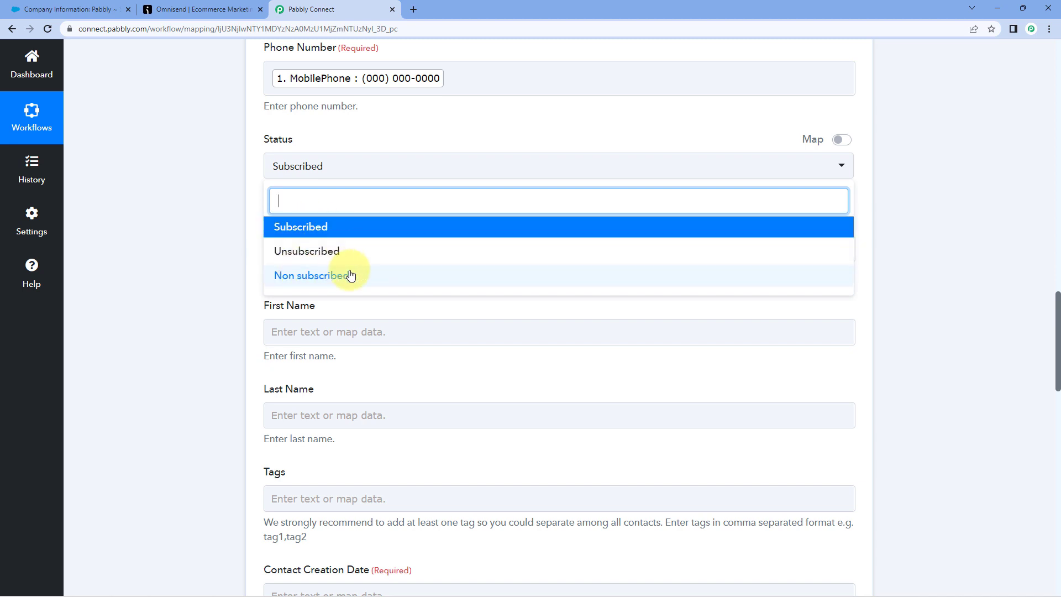
left_click(345, 231)
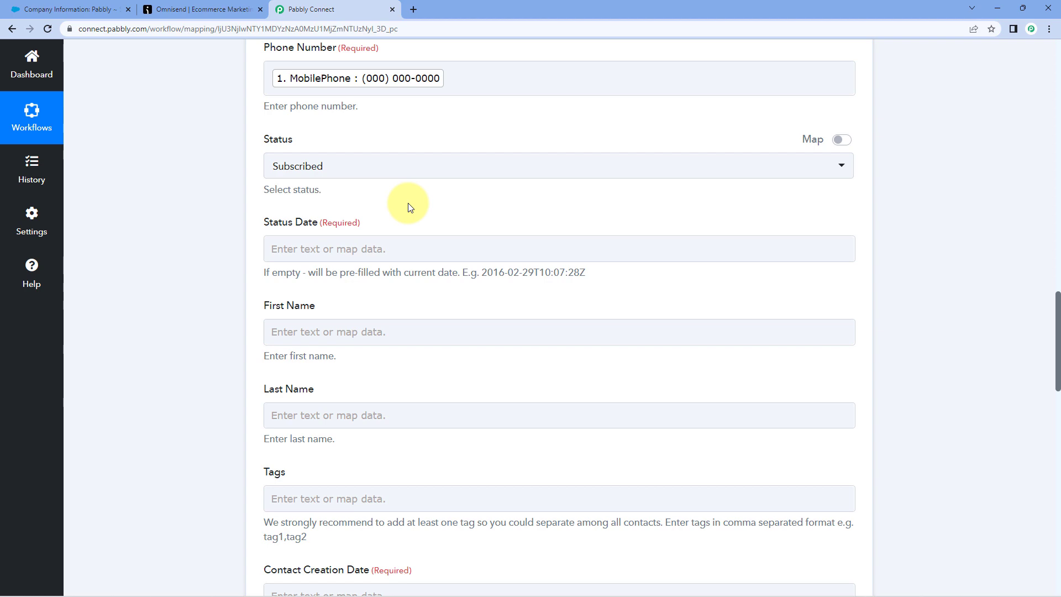
Examine the lead's CreatedDate value in the Salesforce response and the example date format given for the subscriber's Status Date field.
scroll(445, 243, "up", 13)
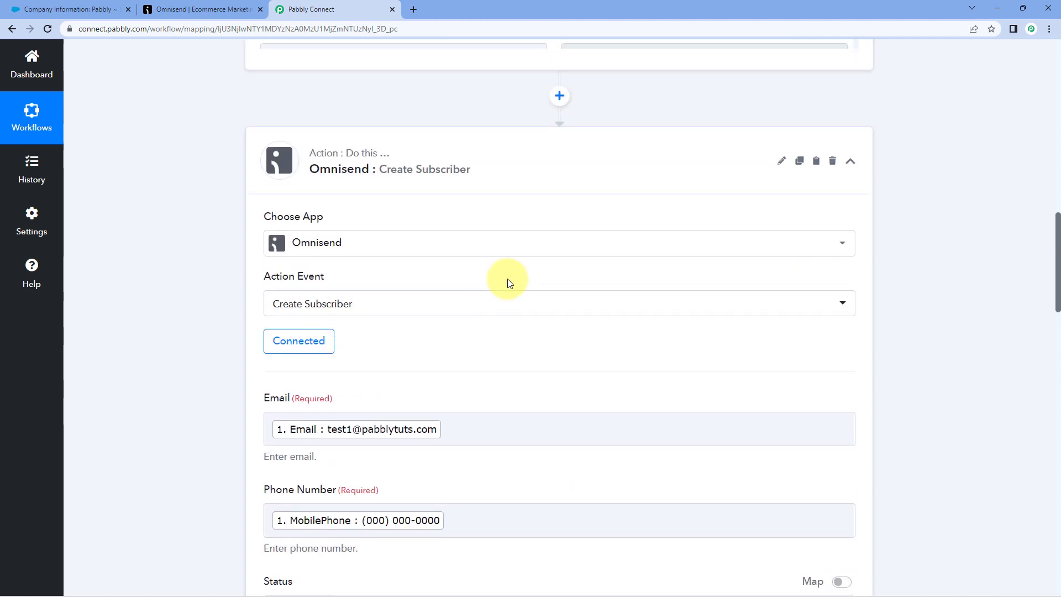
scroll(522, 379, "up", 2)
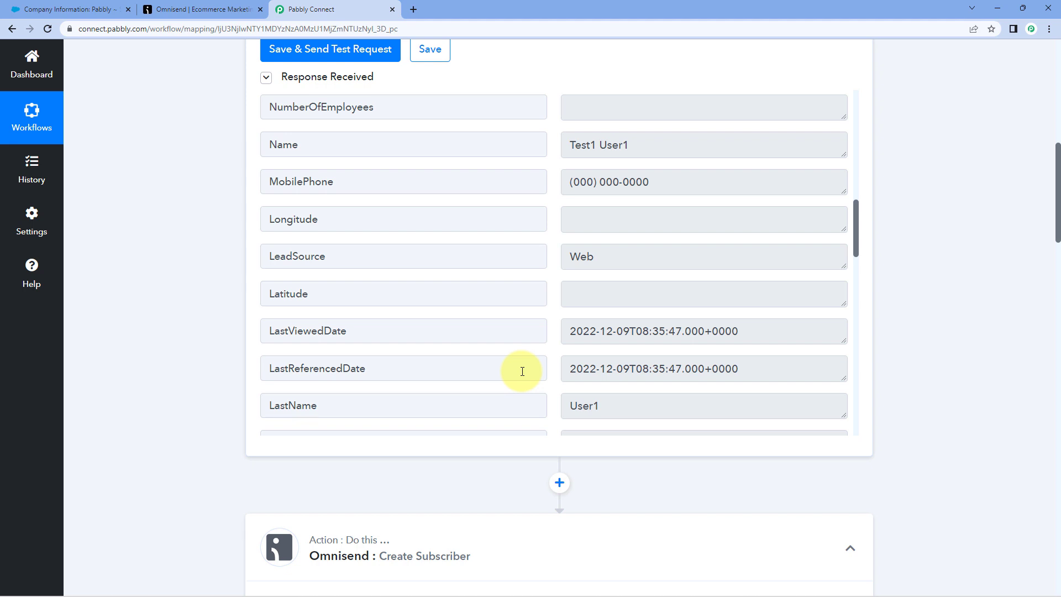
scroll(535, 350, "down", 4)
scroll(533, 296, "down", 5)
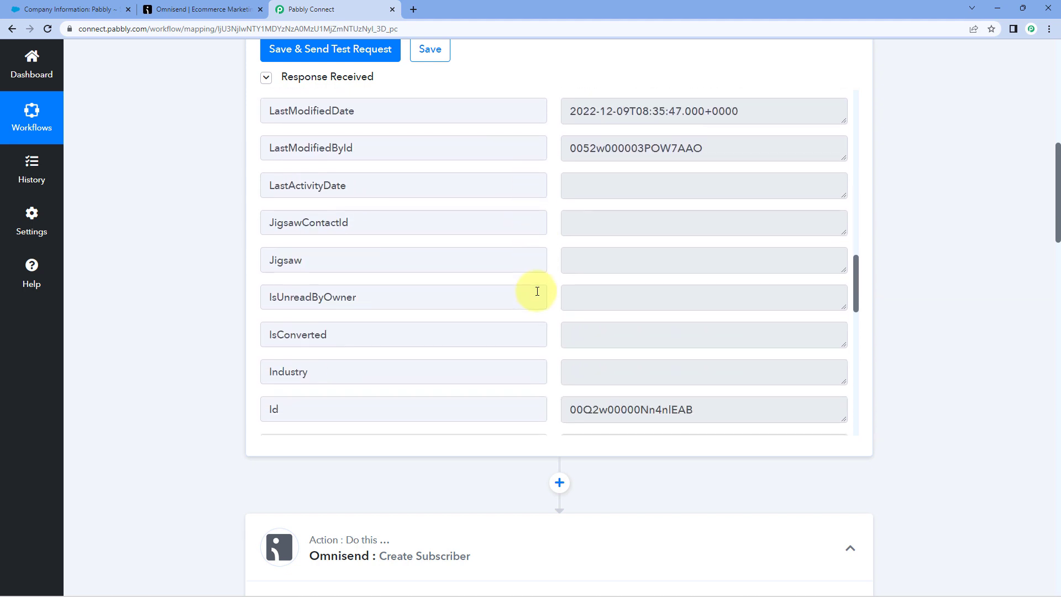
scroll(537, 291, "down", 10)
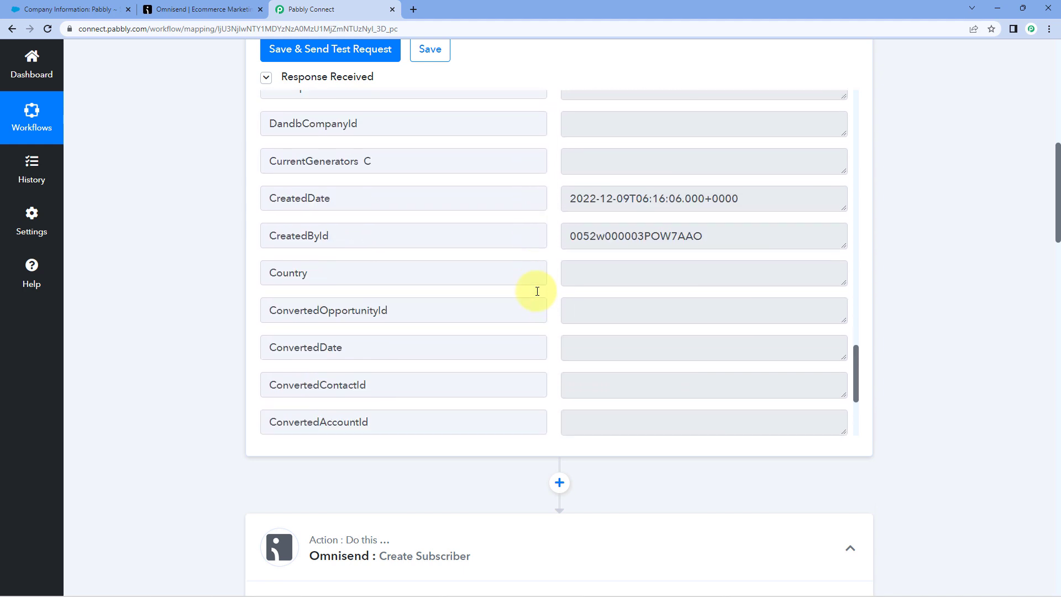
left_click(578, 197)
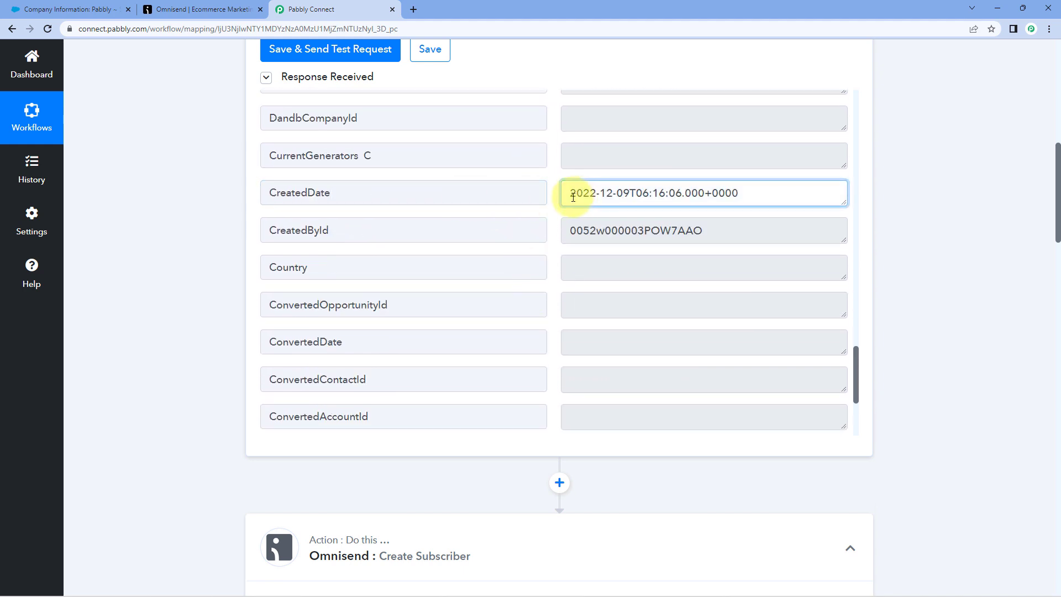
left_click_drag(572, 198, 700, 211)
left_click(753, 200)
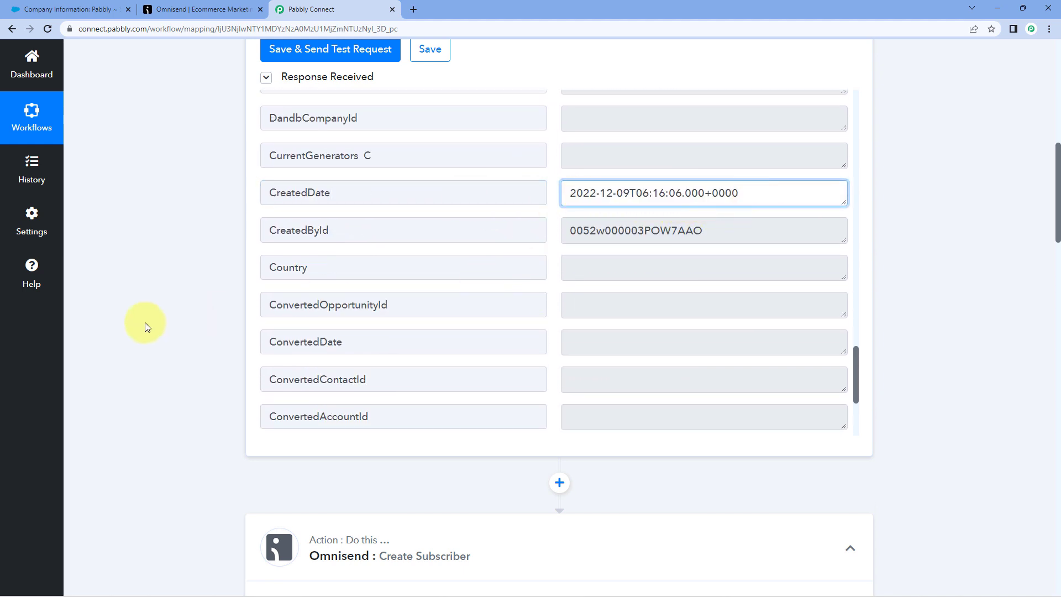
scroll(185, 300, "down", 13)
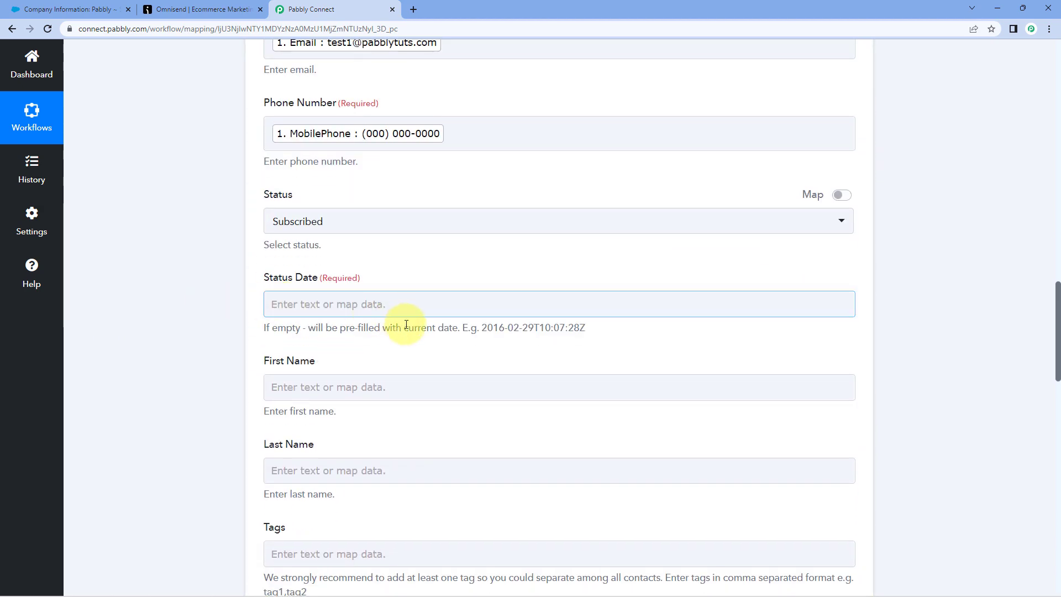
mouse_move(486, 329)
left_mouse_down()
mouse_move(586, 329)
mouse_move(488, 330)
left_mouse_up()
left_click(586, 331)
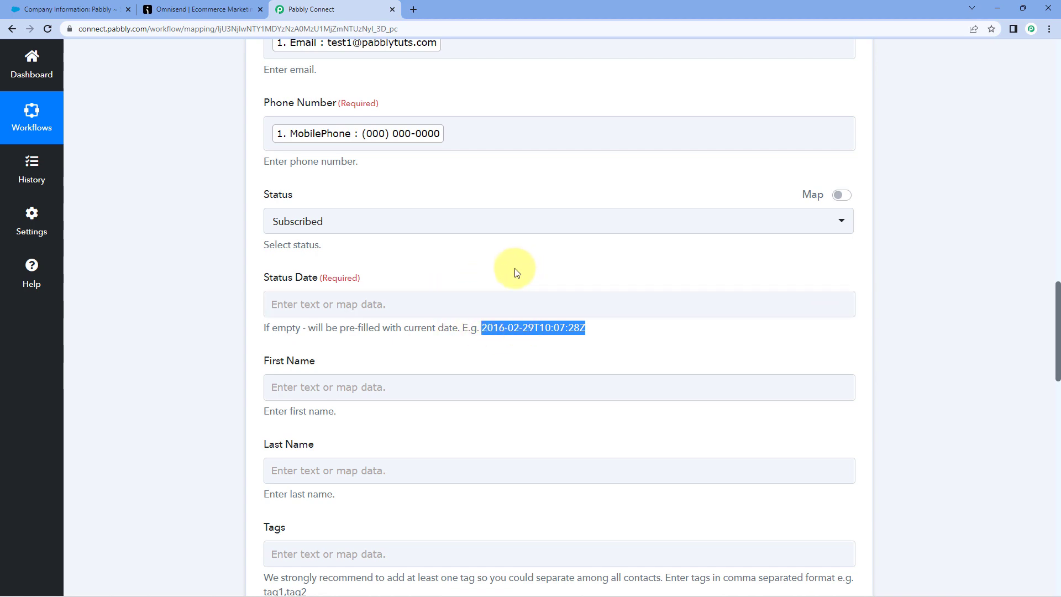
Compare the full CreatedDate timestamp in the Salesforce response with the date format that Status Date expects.
scroll(516, 272, "up", 20)
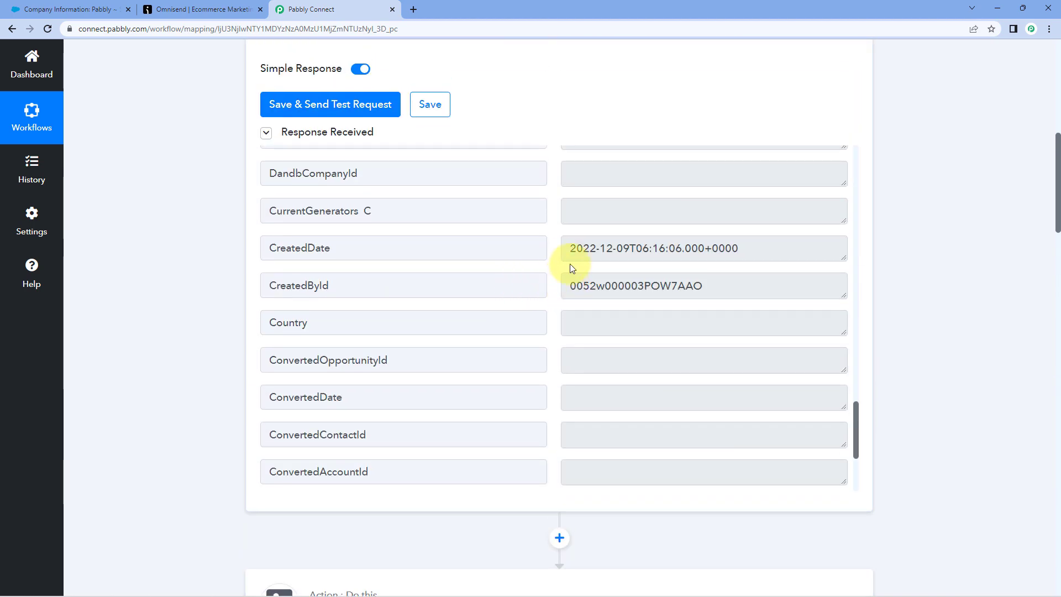
left_click_drag(572, 249, 704, 255)
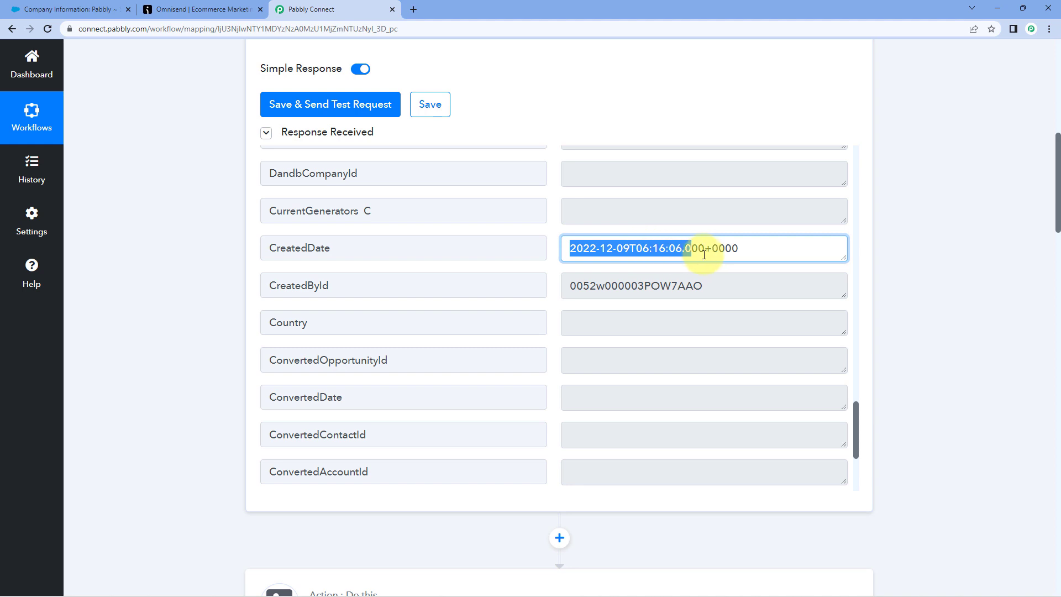
left_click(746, 250)
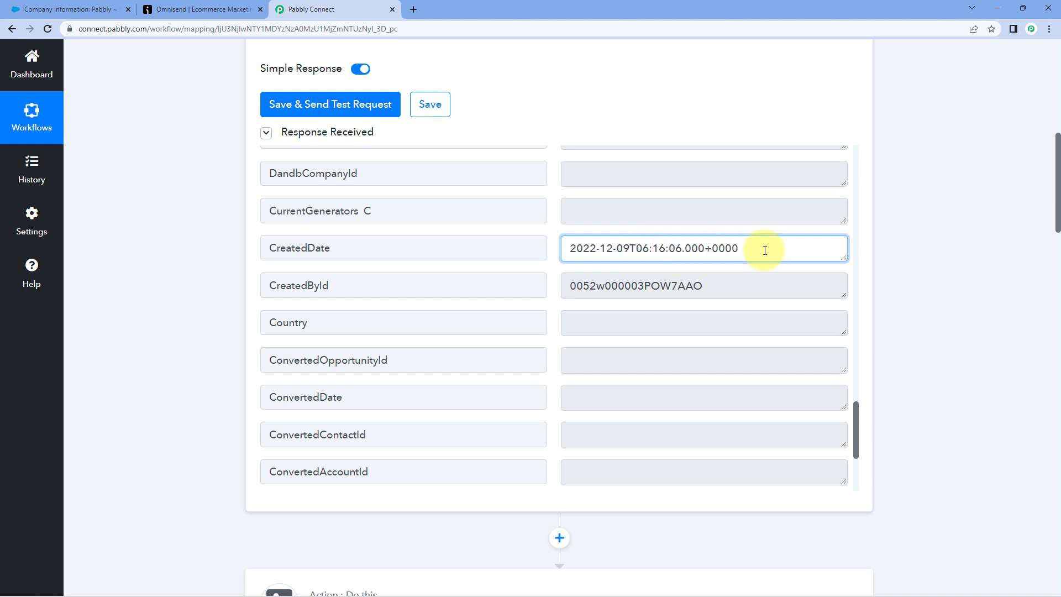
left_click_drag(764, 250, 564, 255)
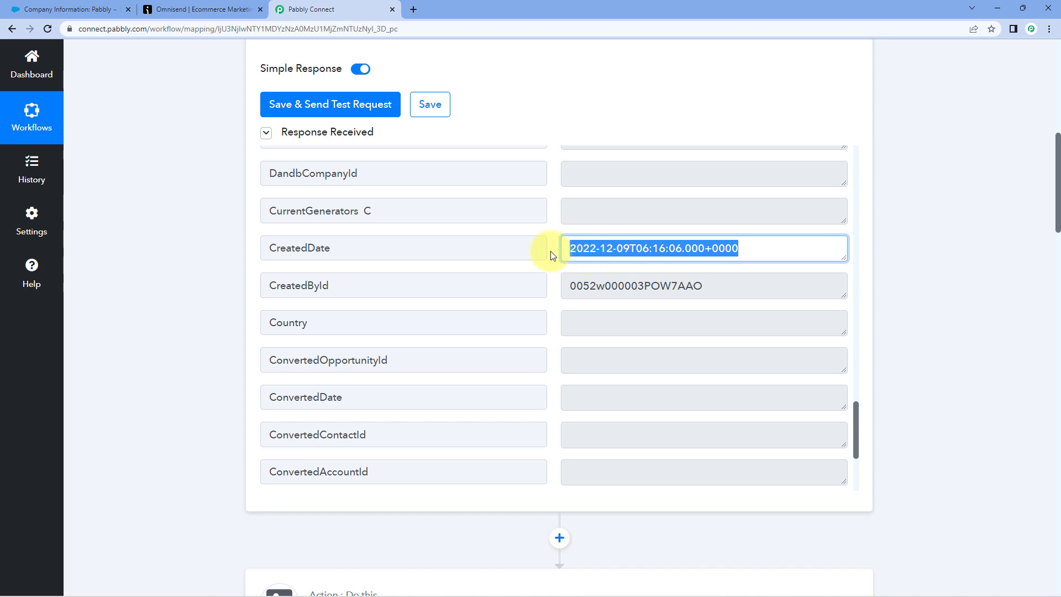
left_click(566, 249)
left_click_drag(585, 249, 741, 249)
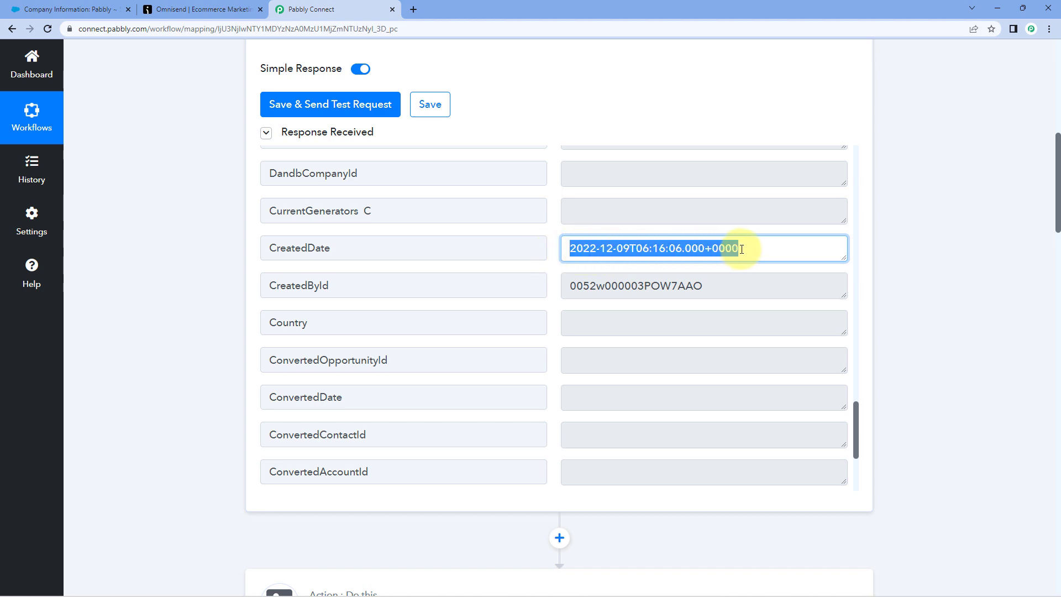
left_click(929, 293)
scroll(930, 293, "down", 12)
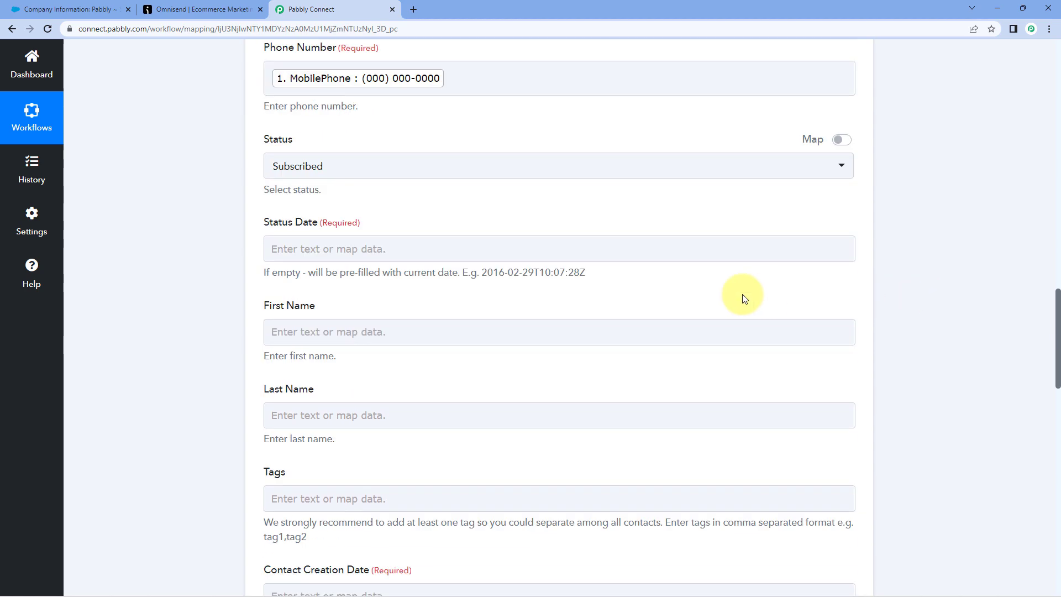
left_click(473, 223)
Insert a Date/Time Formatter by Pabbly action between the Salesforce trigger and the Omnisend action.
scroll(473, 223, "up", 10)
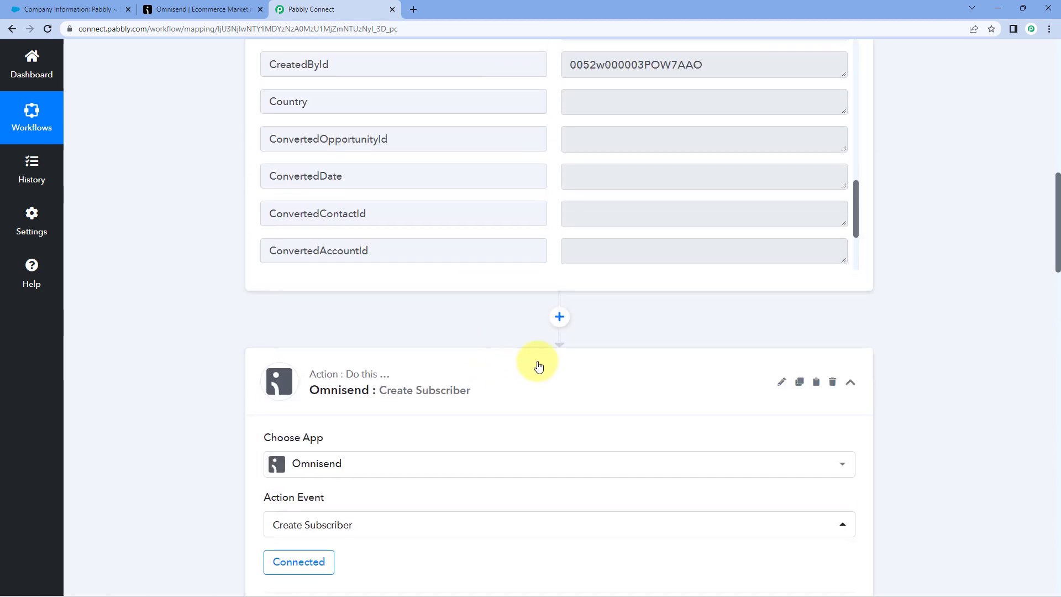
left_click(558, 318)
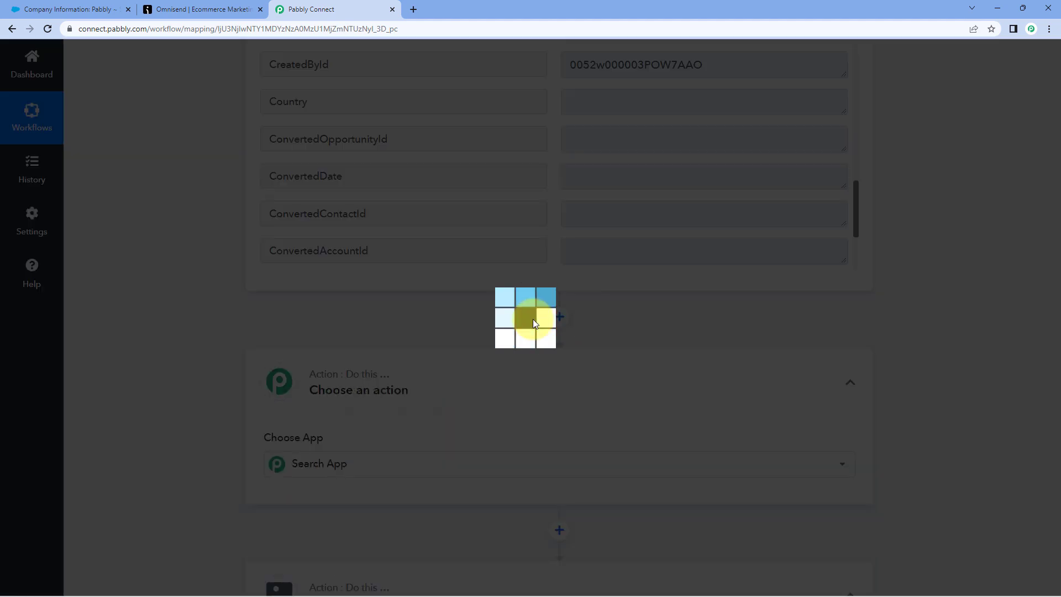
scroll(232, 320, "down", 3)
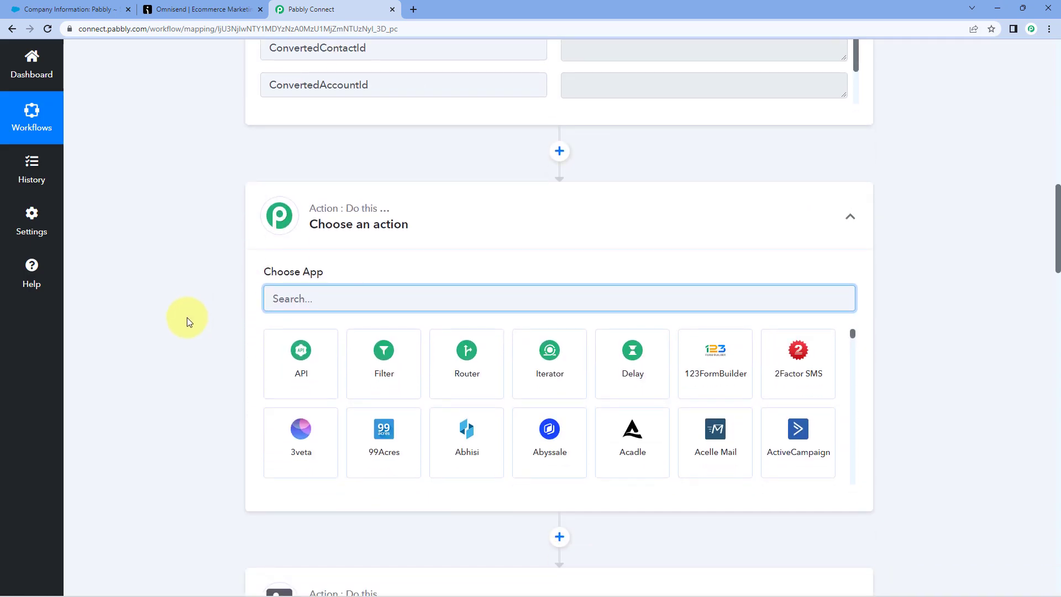
type("Date")
left_click(305, 347)
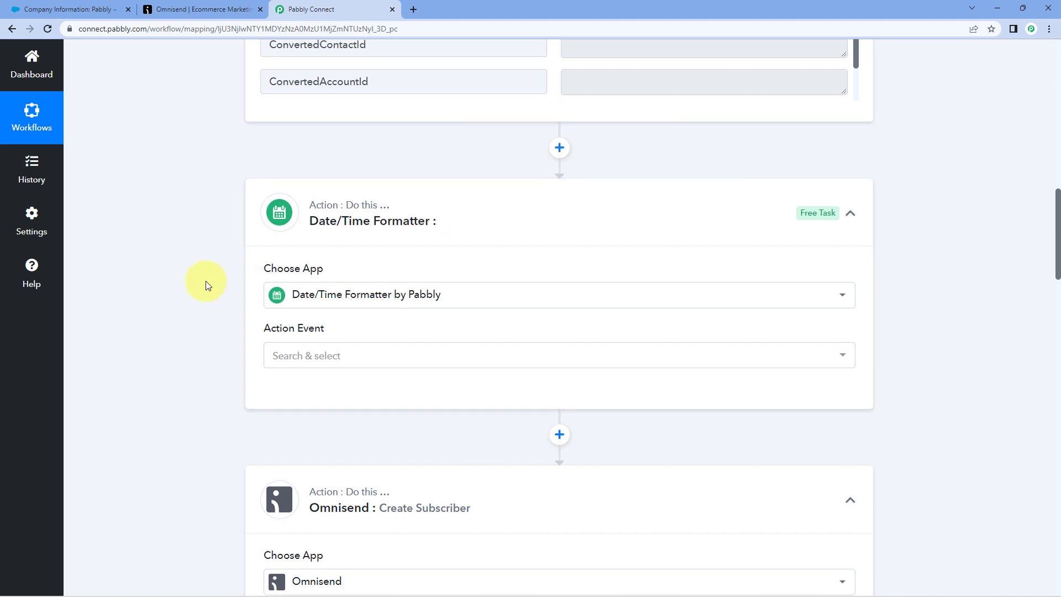
Set the Date/Time Formatter's action event to Format Date Only and connect it.
scroll(208, 284, "down", 2)
scroll(206, 284, "up", 7)
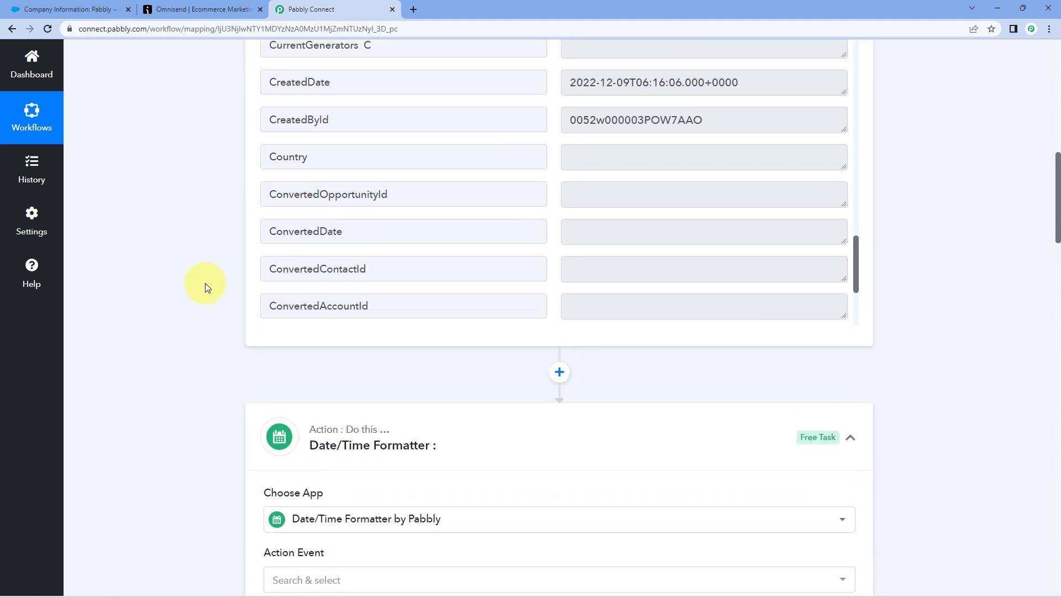
left_click(577, 193)
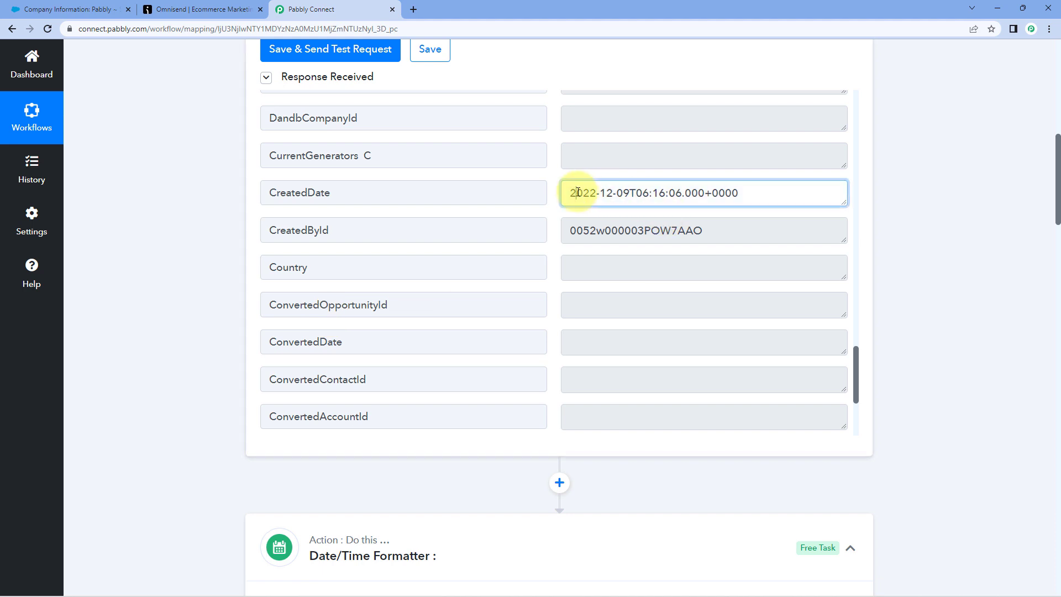
left_click_drag(571, 192, 770, 191)
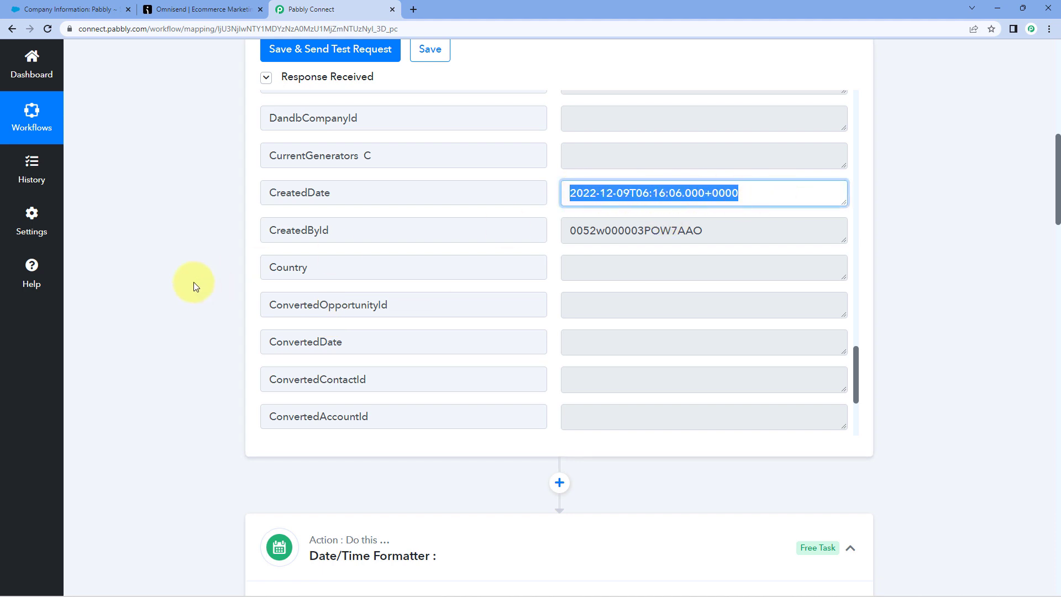
scroll(195, 285, "down", 8)
left_click(348, 254)
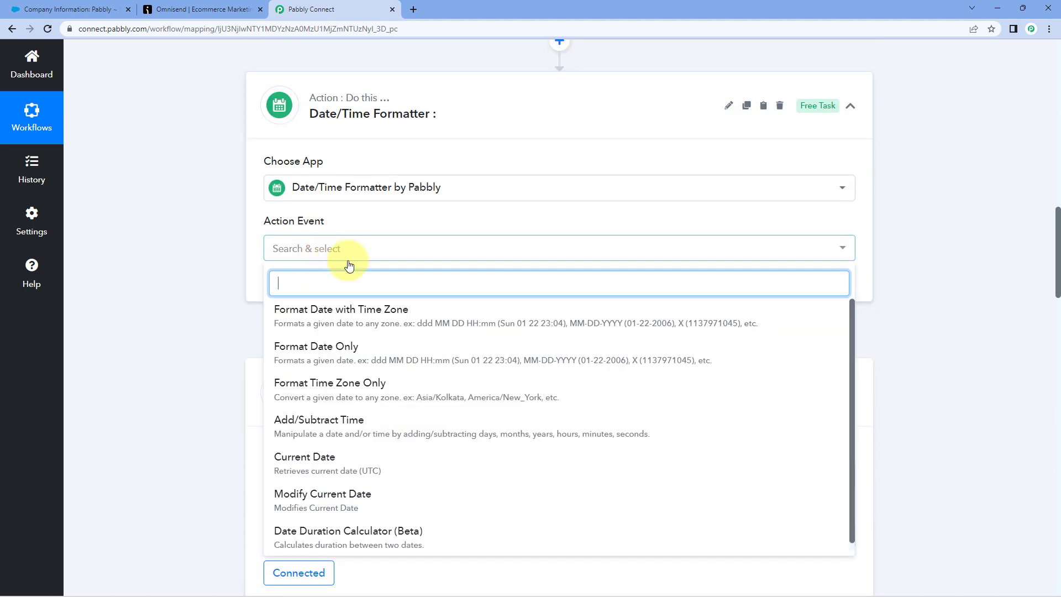
left_click(297, 354)
left_click(307, 289)
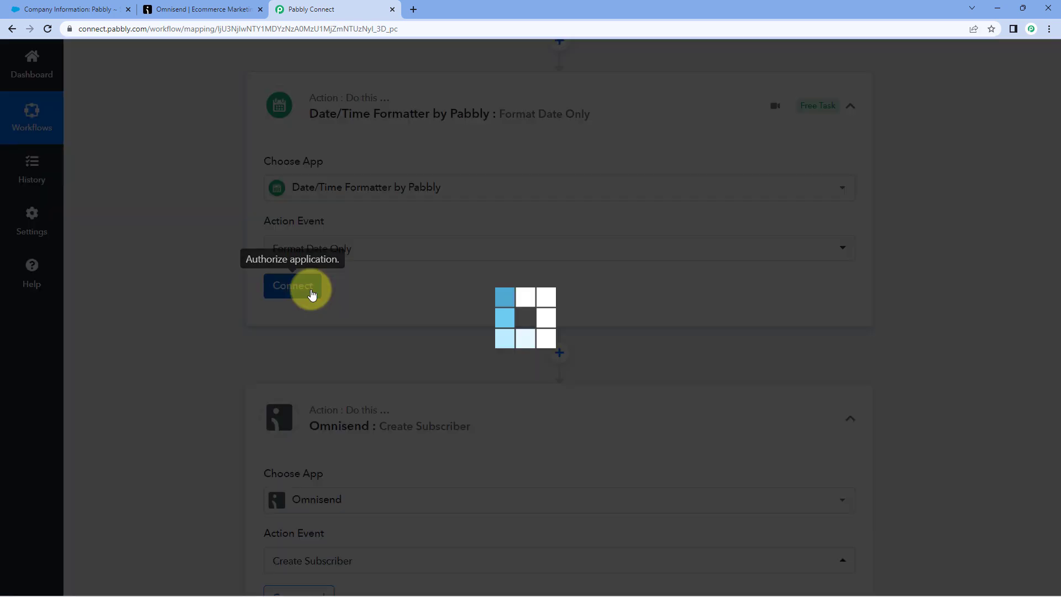
Map the CreatedDate value from the Salesforce New Lead response into the Date/Time Formatter's Date field.
scroll(210, 286, "down", 2)
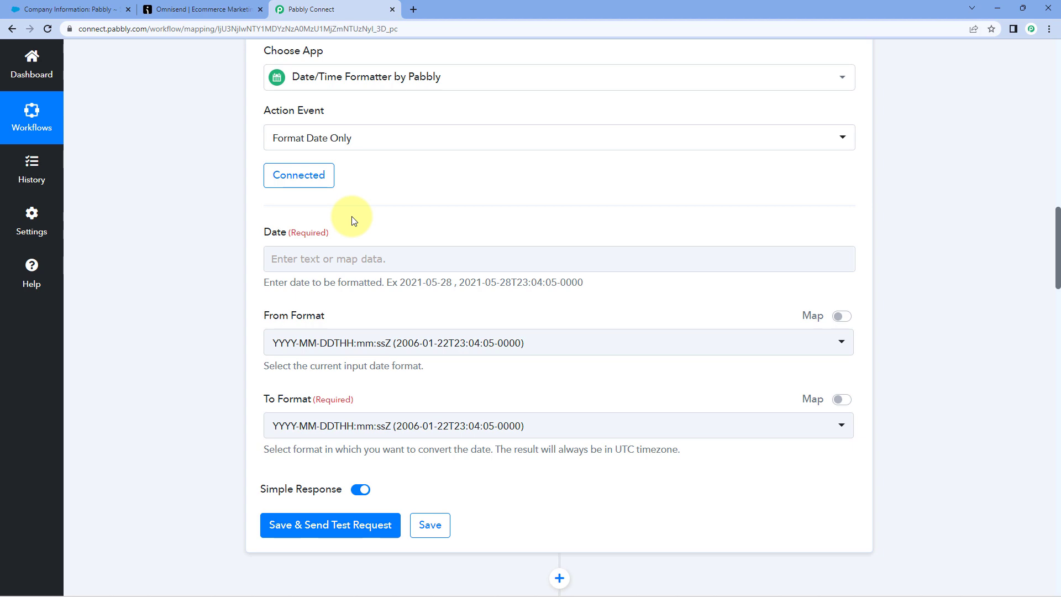
scroll(414, 206, "up", 9)
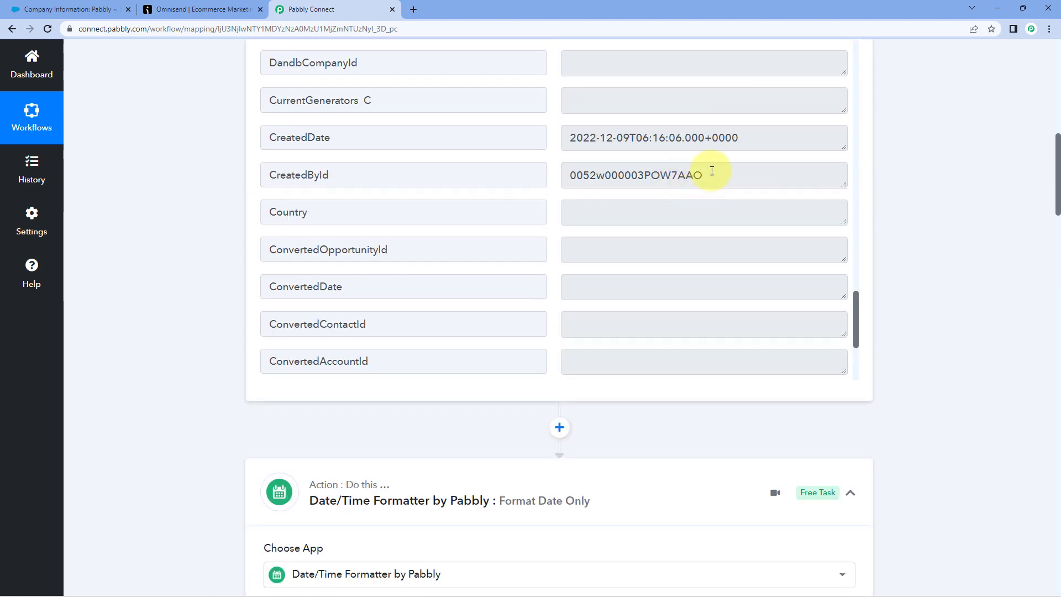
left_click_drag(746, 139, 558, 151)
left_click(238, 273)
scroll(237, 273, "down", 6)
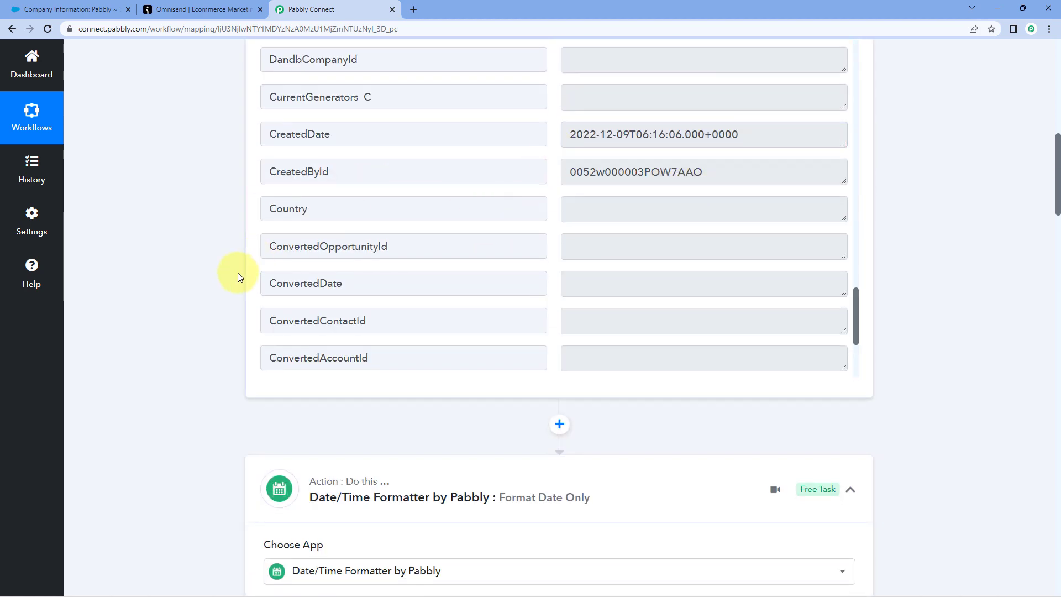
left_click(267, 259)
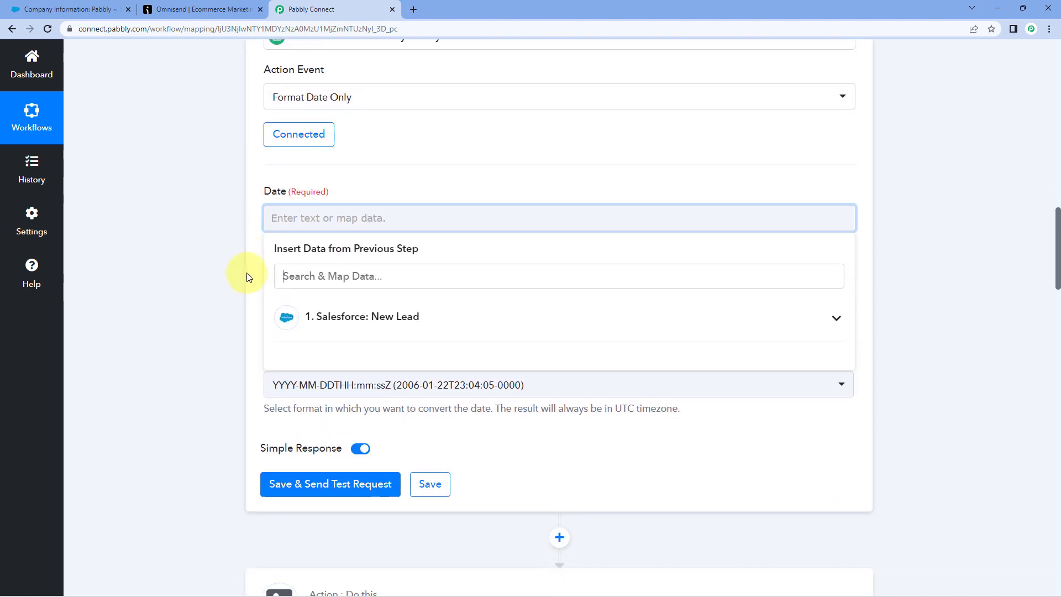
left_click(374, 263)
scroll(381, 359, "down", 15)
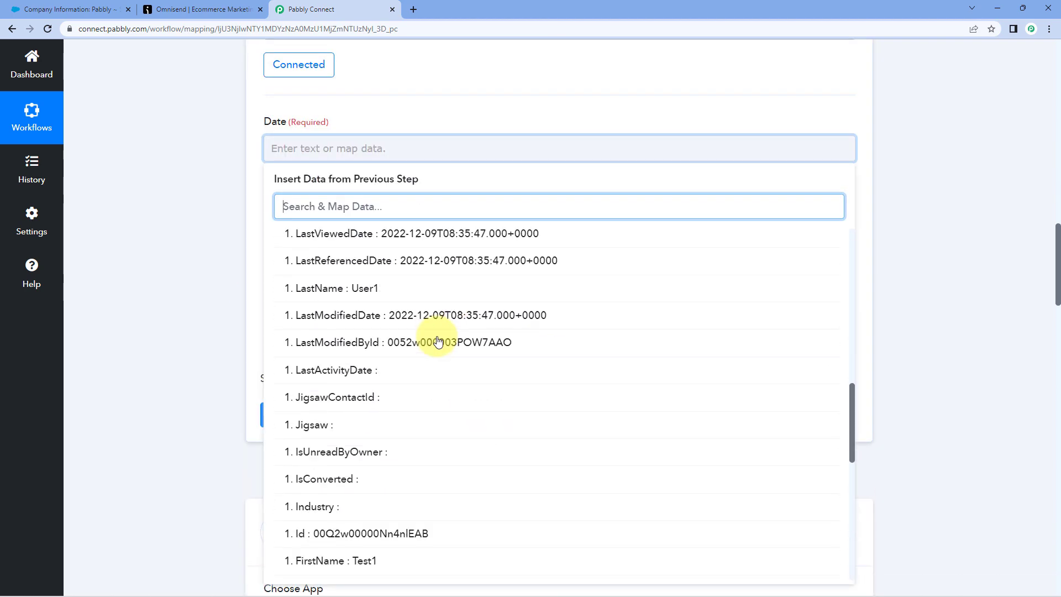
scroll(438, 339, "down", 5)
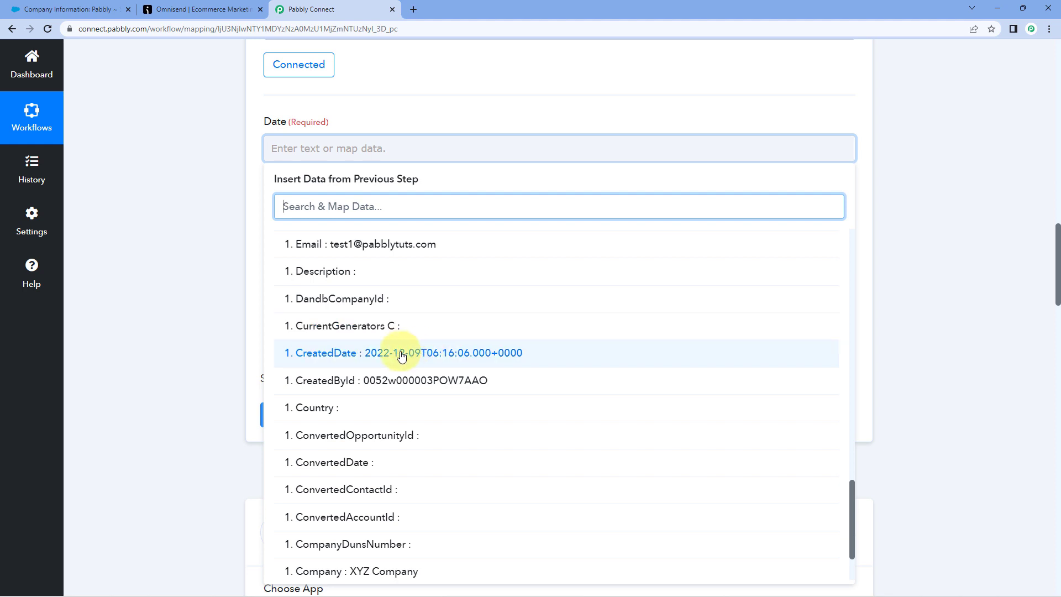
left_click(438, 350)
left_click(238, 260)
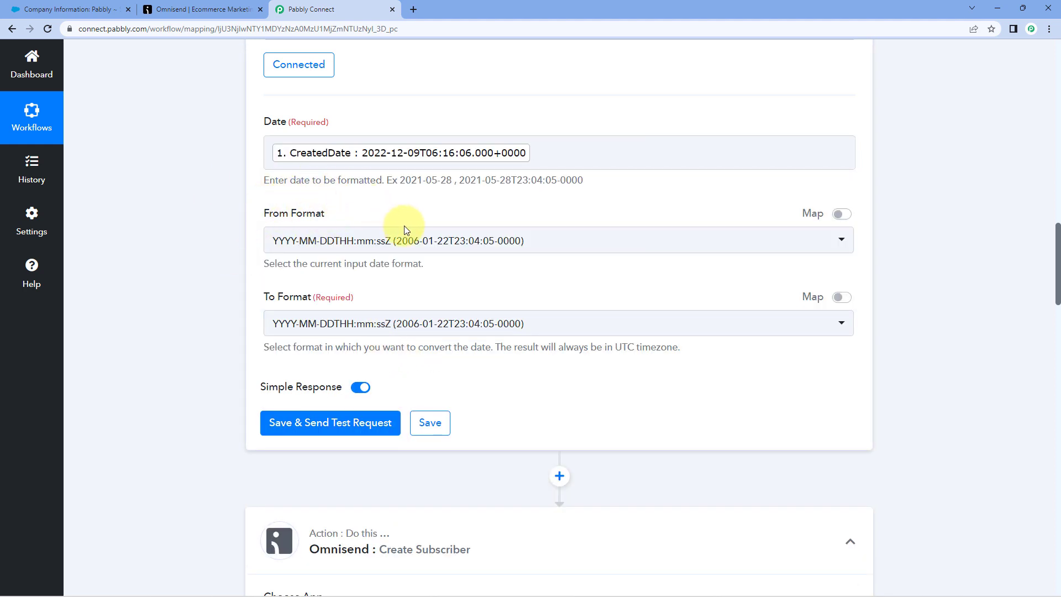
Set the formatter's From Format to YYYY-MM-DDTHH:mm:ssZ (2006-01-22T23:04:05-0000), matching the mapped CreatedDate.
left_click(452, 240)
scroll(458, 326, "down", 1)
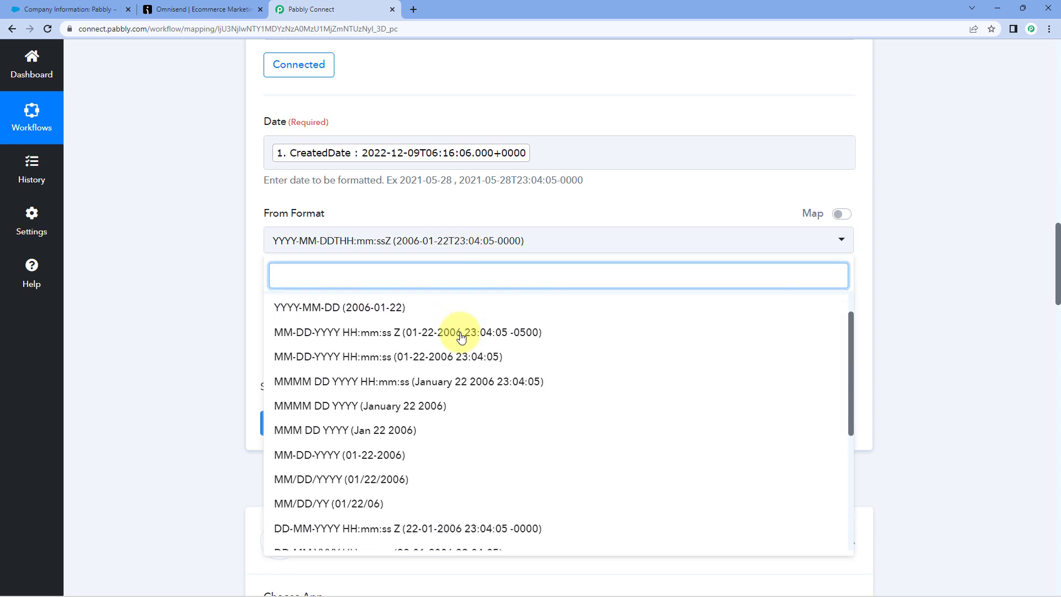
scroll(461, 337, "down", 5)
scroll(464, 340, "up", 5)
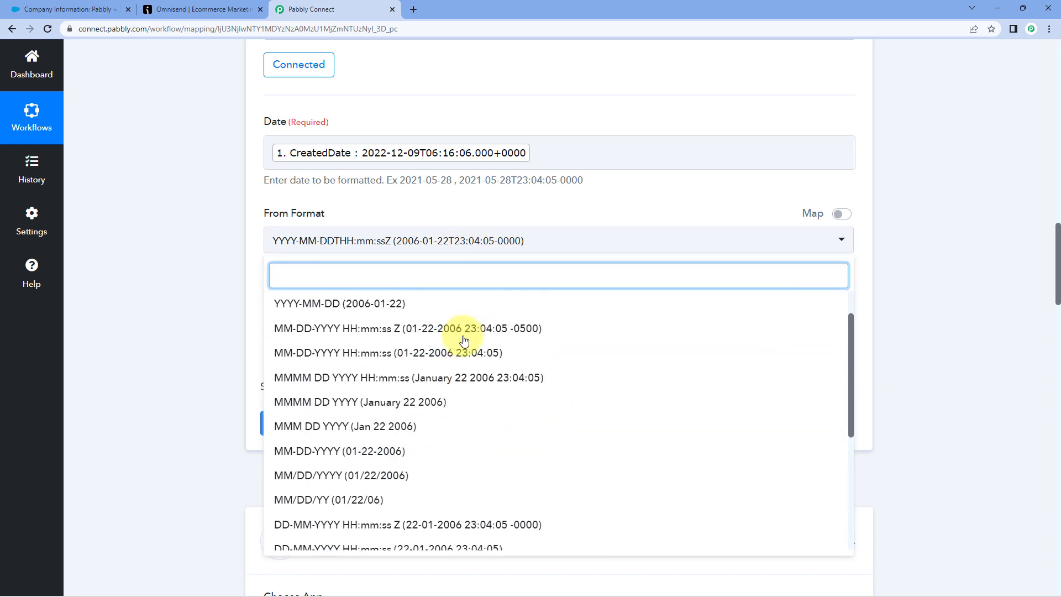
scroll(463, 341, "up", 1)
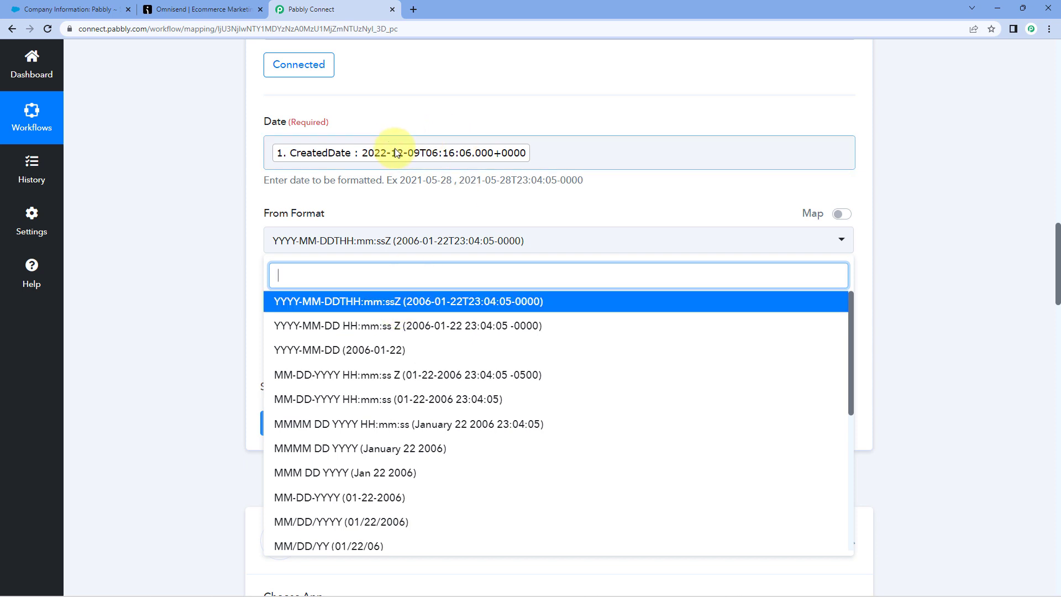
left_click(408, 303)
Set the formatter's To Format to YYYY-MM-DDTHH:mm:ss[Z] (2018-11-29T13:00:46Z) and compare it with the Status Date example.
scroll(243, 268, "down", 1)
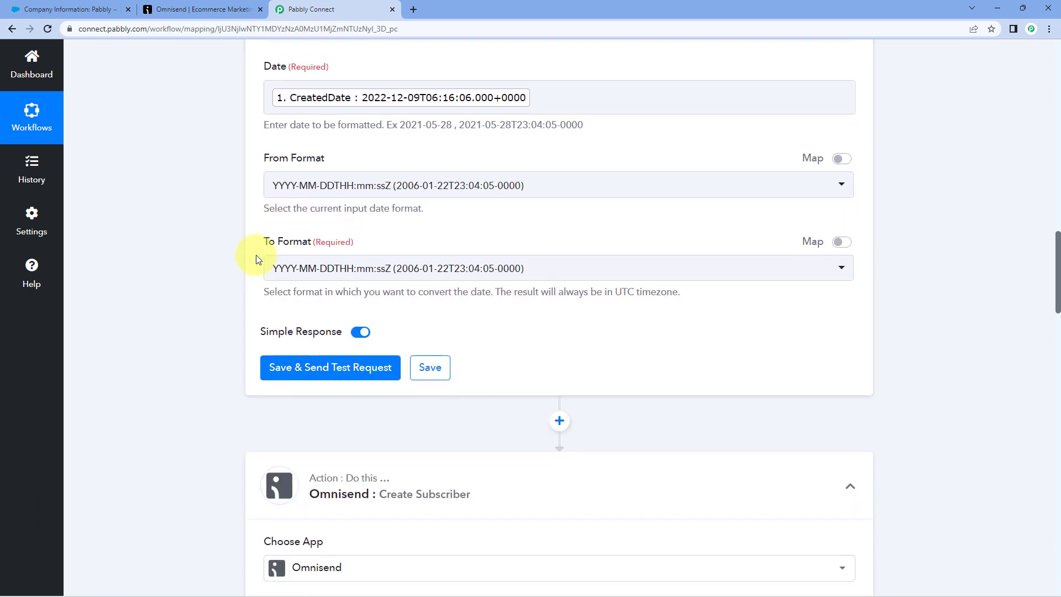
left_click(409, 271)
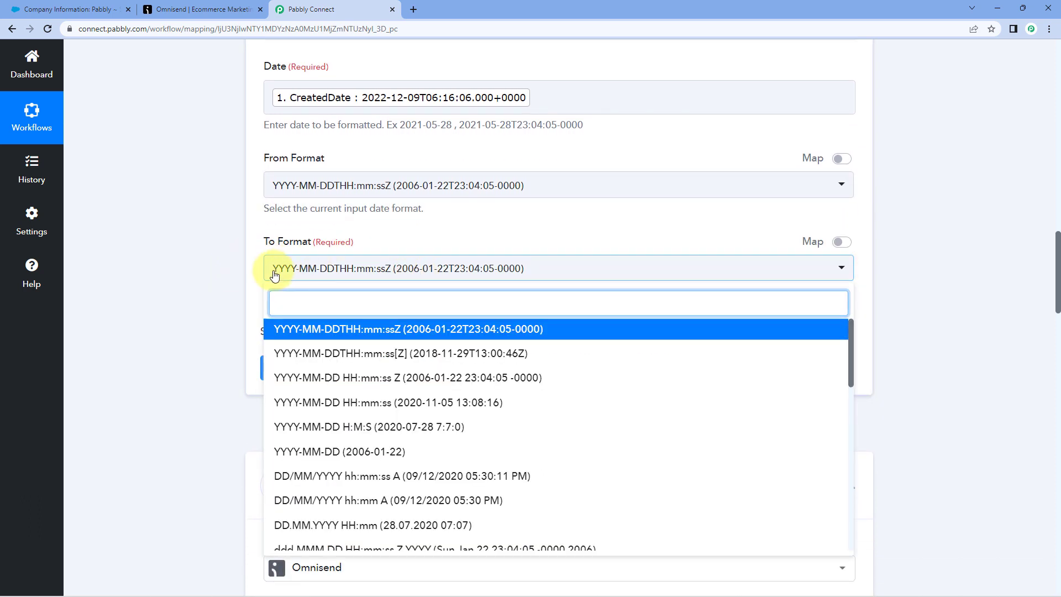
scroll(275, 275, "down", 1)
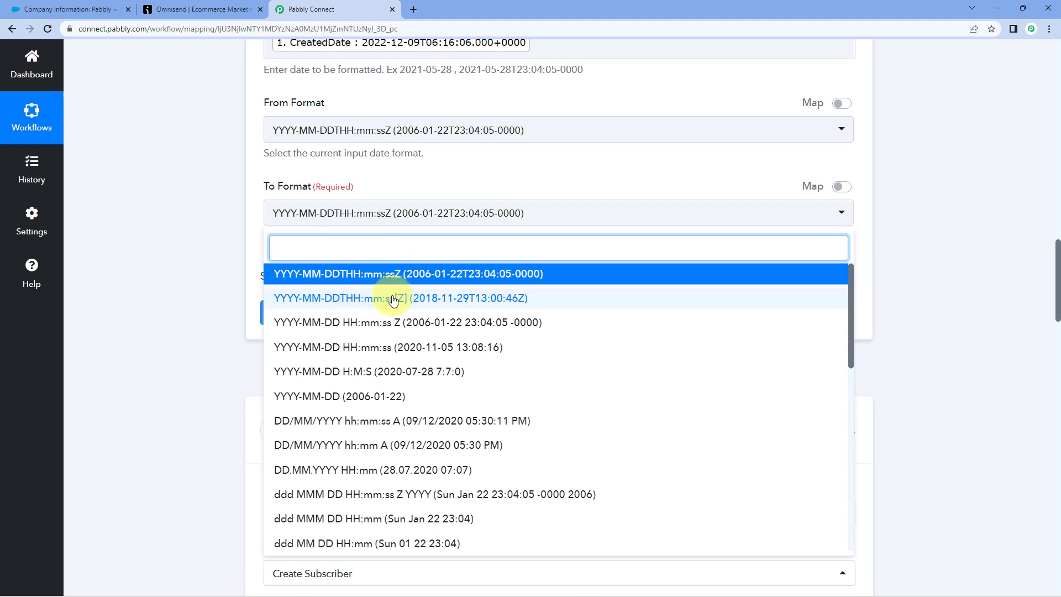
left_click(336, 303)
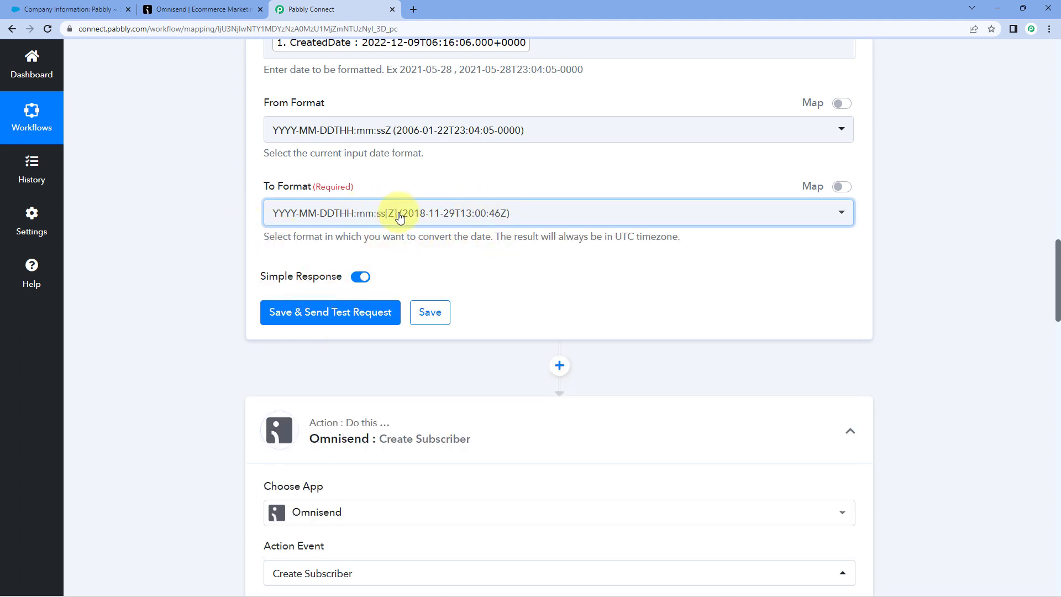
scroll(564, 262, "down", 13)
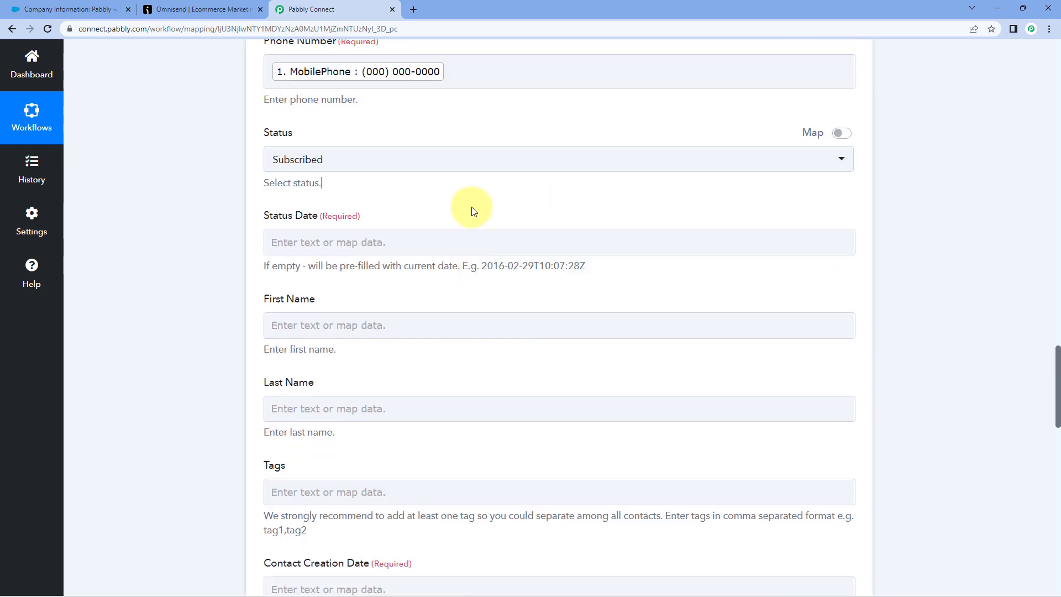
scroll(474, 209, "up", 15)
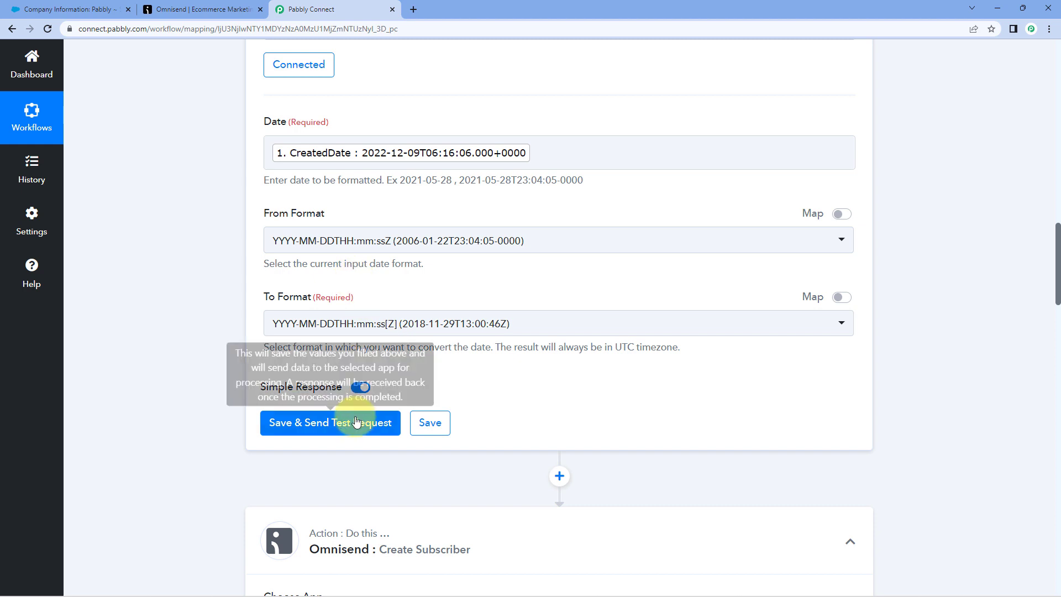
Save the Date/Time Formatter action, send its test request and examine the Result value in the response.
left_click(357, 422)
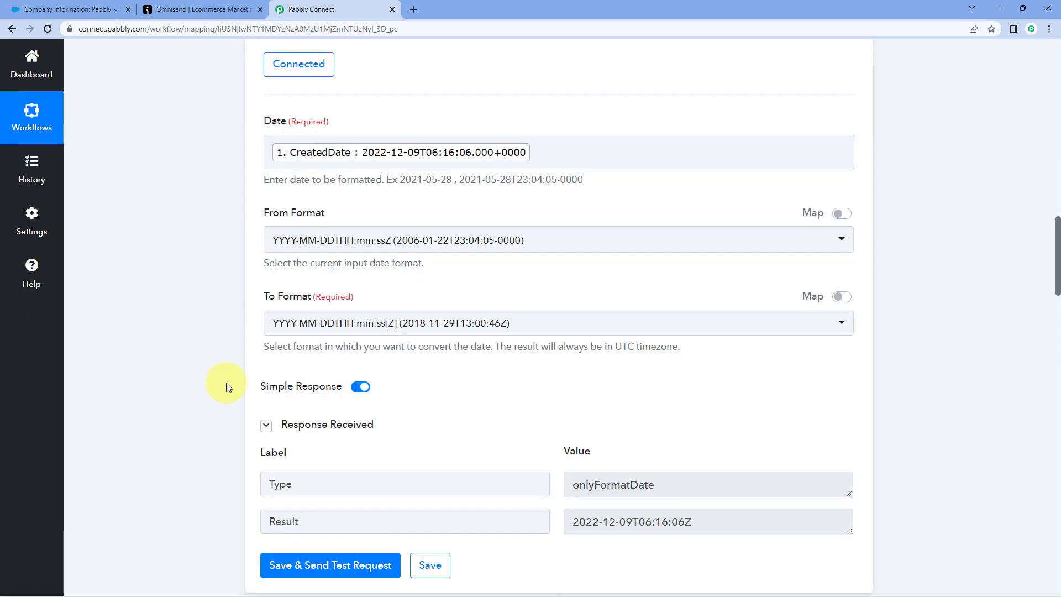
scroll(637, 374, "down", 3)
left_click_drag(569, 357, 722, 355)
left_click(569, 351)
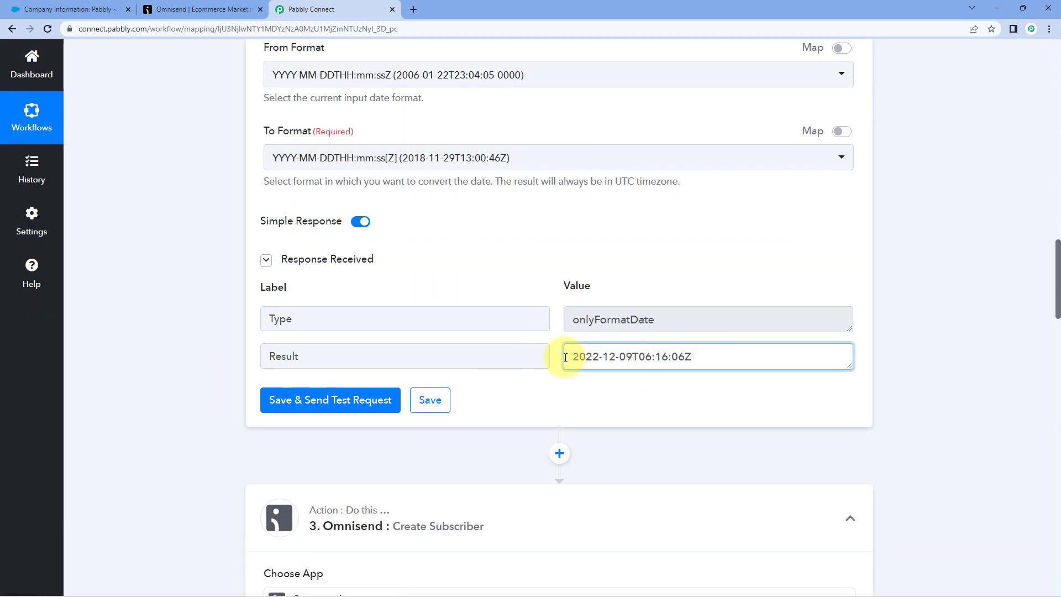
mouse_move(569, 357)
left_mouse_down()
mouse_move(718, 368)
mouse_move(715, 355)
mouse_move(559, 355)
left_mouse_up()
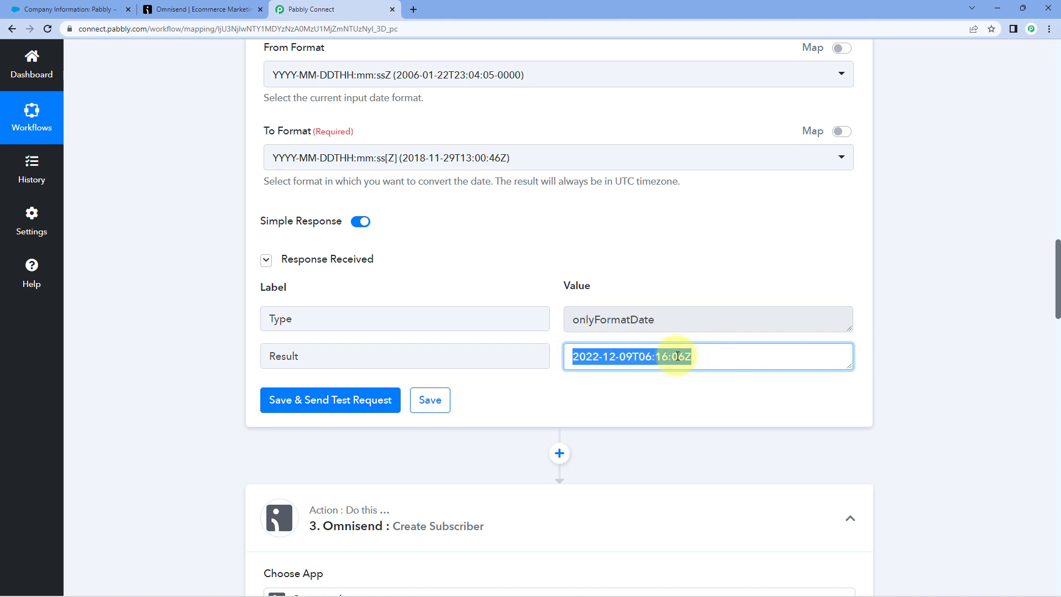
left_click(563, 379)
Try to map the formatted date into the Omnisend subscriber's Status Date field.
scroll(547, 384, "down", 10)
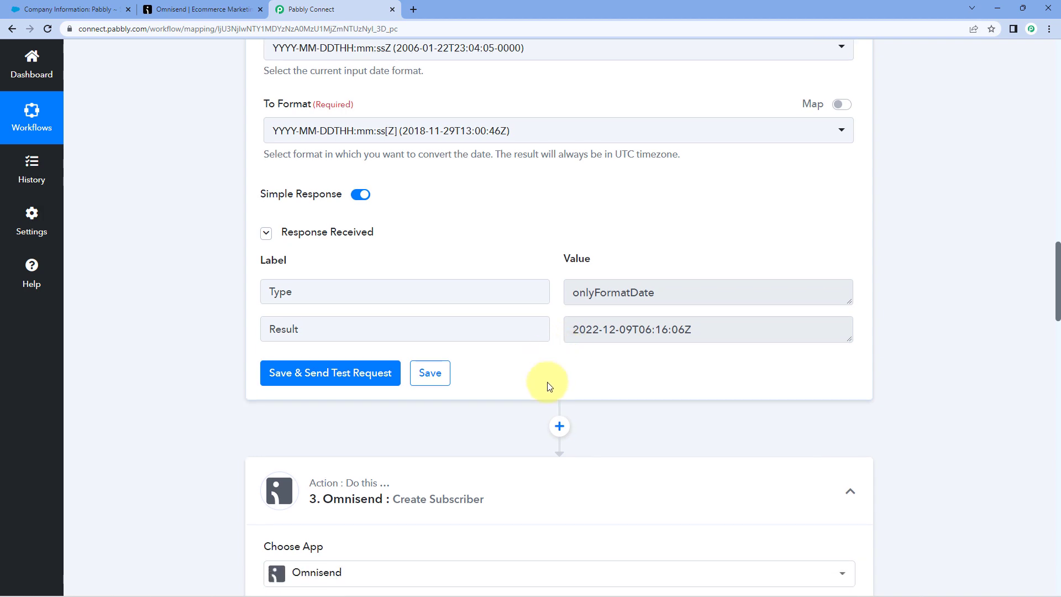
scroll(383, 372, "down", 3)
left_click(311, 331)
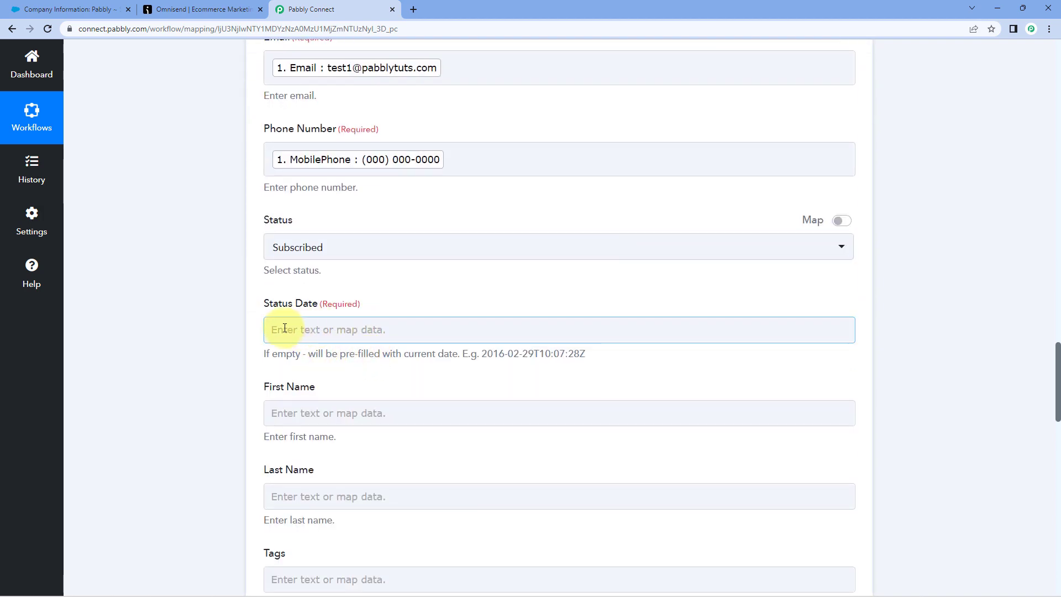
left_click(288, 329)
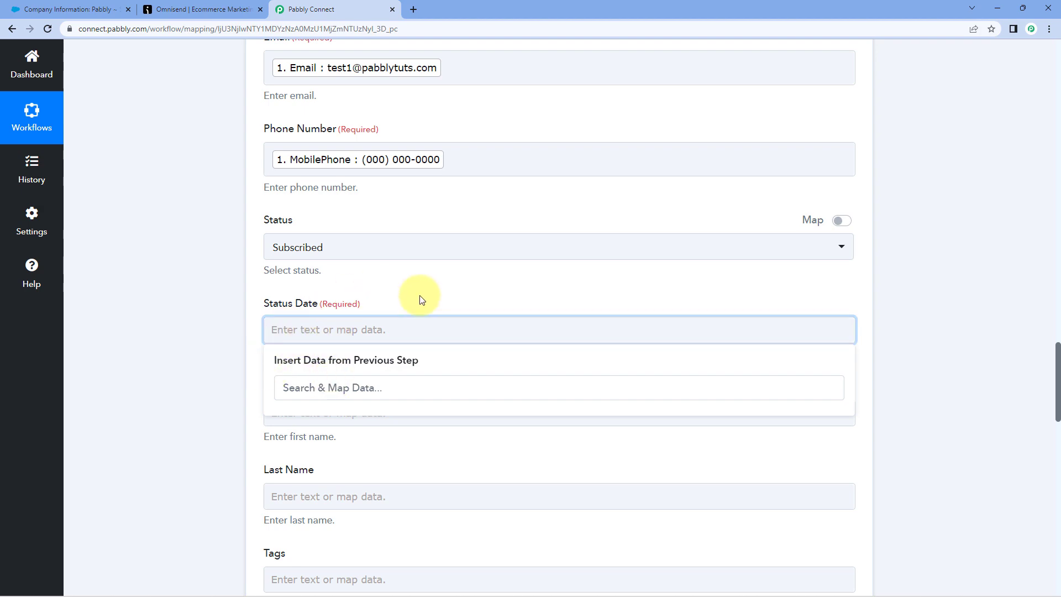
Reconnect the Omnisend Create Subscriber action using the existing connection Omnisend #2.
scroll(420, 299, "up", 10)
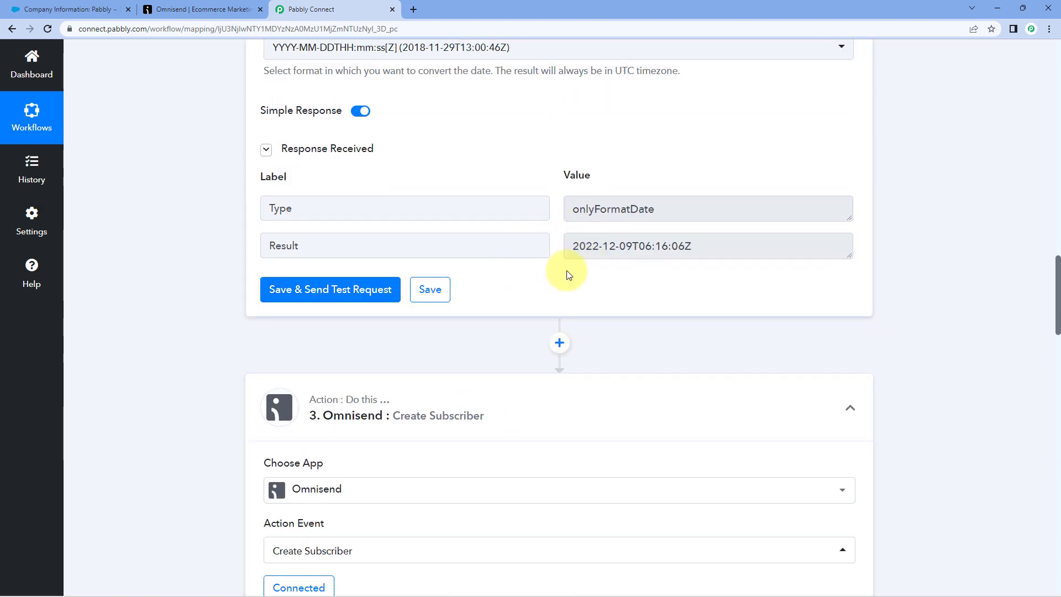
scroll(492, 283, "down", 4)
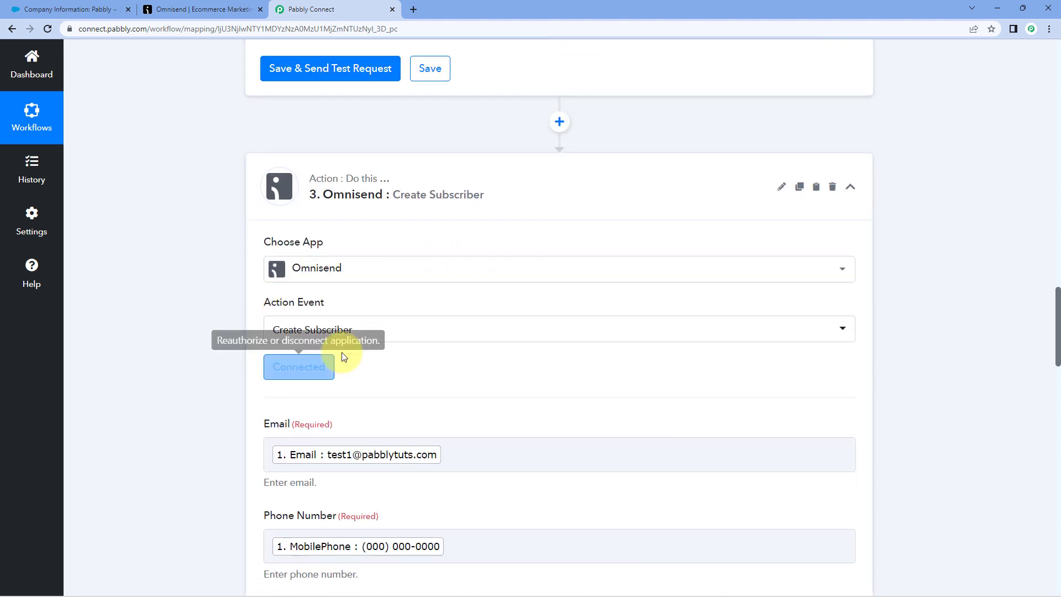
scroll(273, 387, "down", 1)
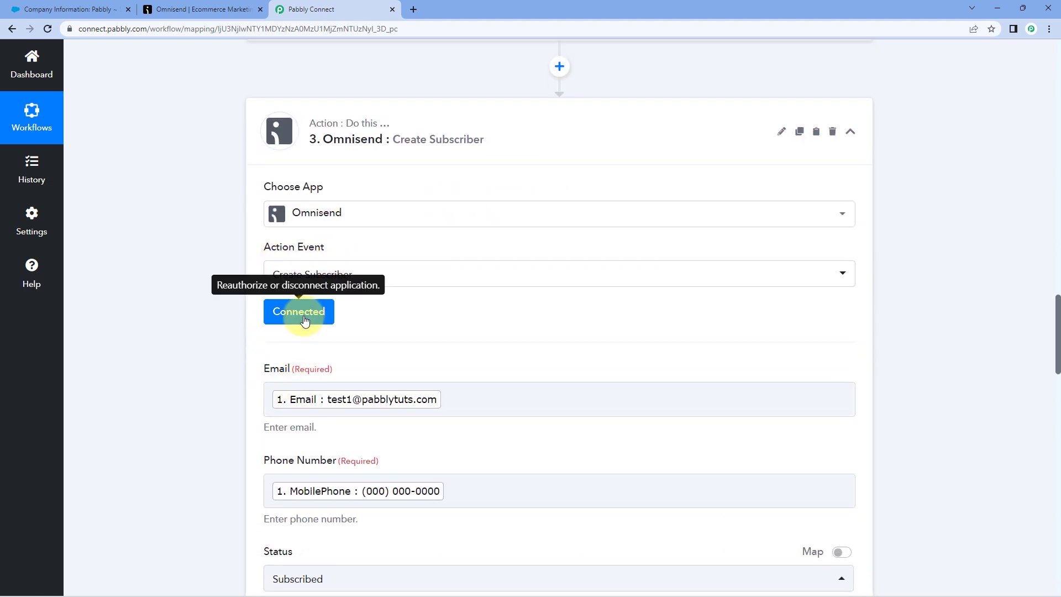
left_click(304, 320)
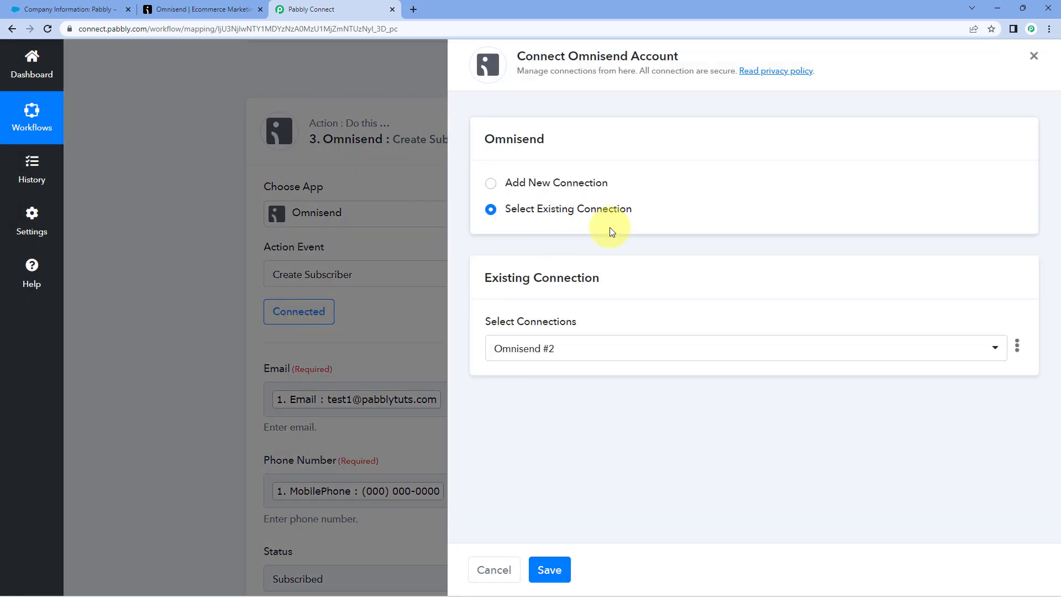
left_click(549, 569)
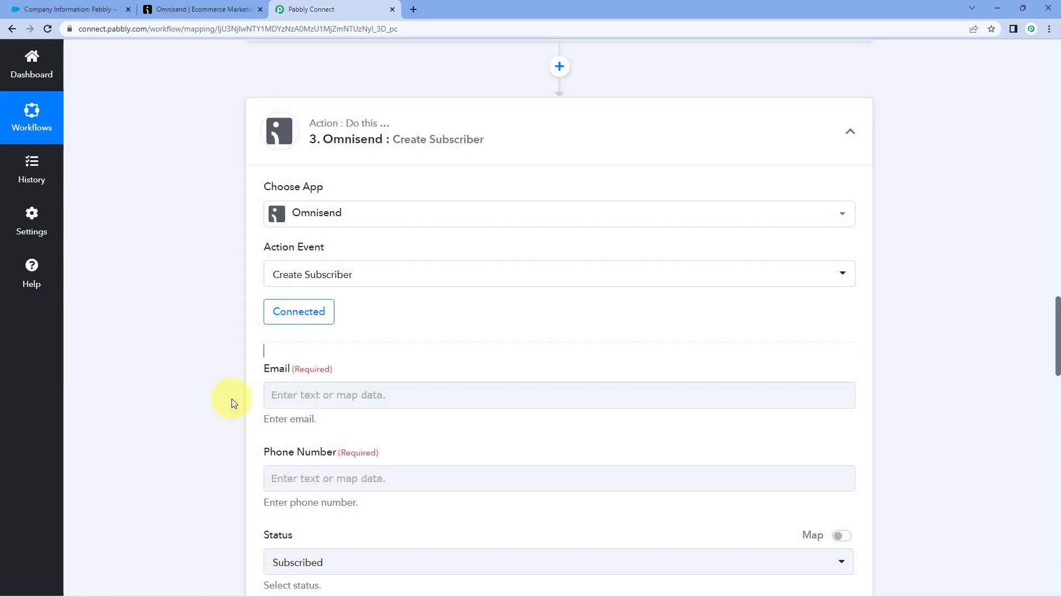
Map the Salesforce lead's Email value into the Omnisend action's Email field.
scroll(232, 400, "down", 2)
left_click(274, 284)
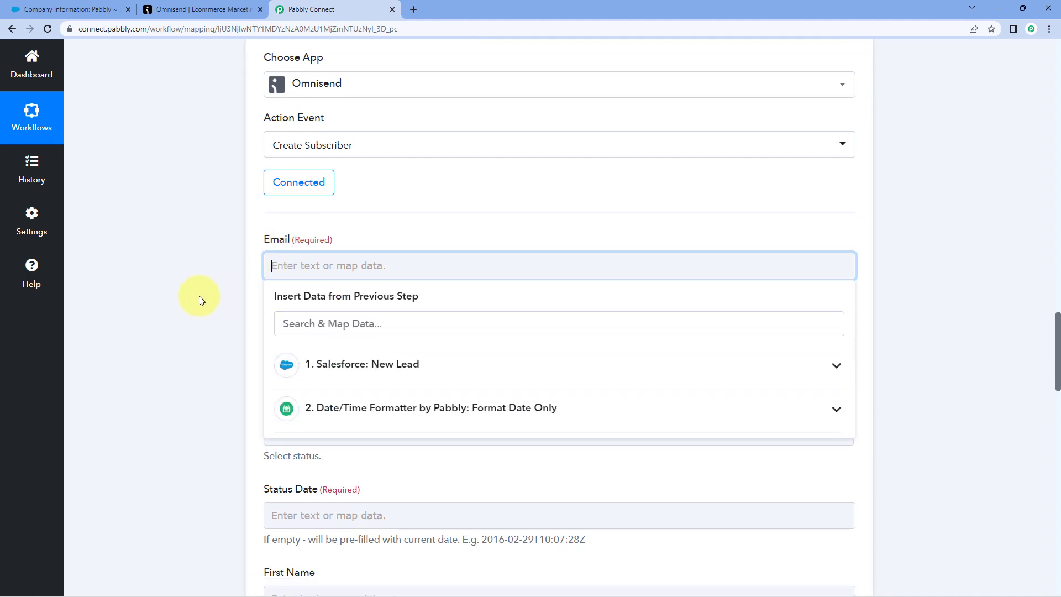
scroll(402, 315, "down", 2)
left_click(362, 273)
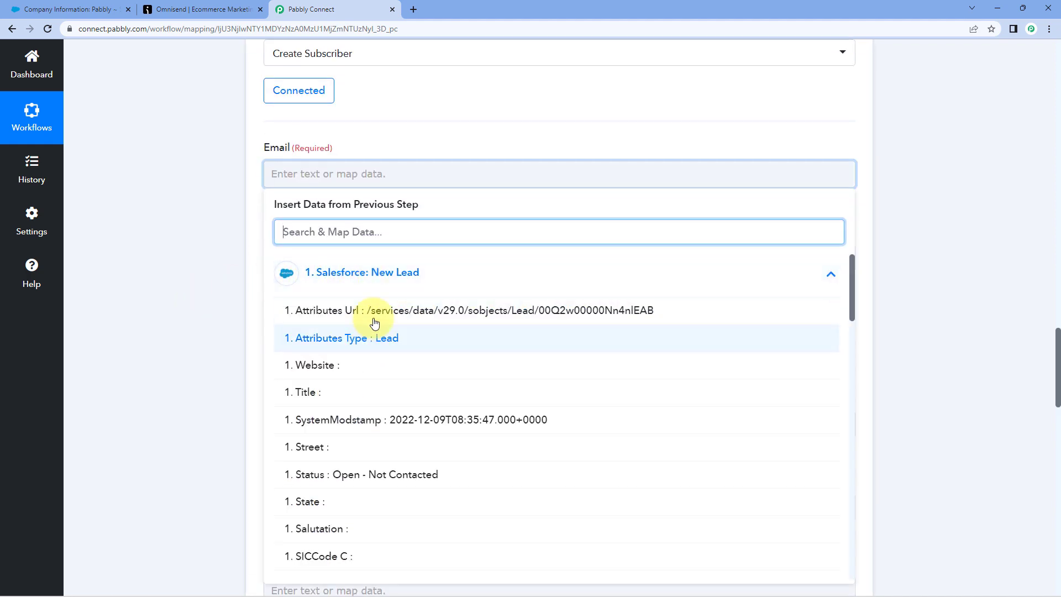
left_click(367, 231)
type("em")
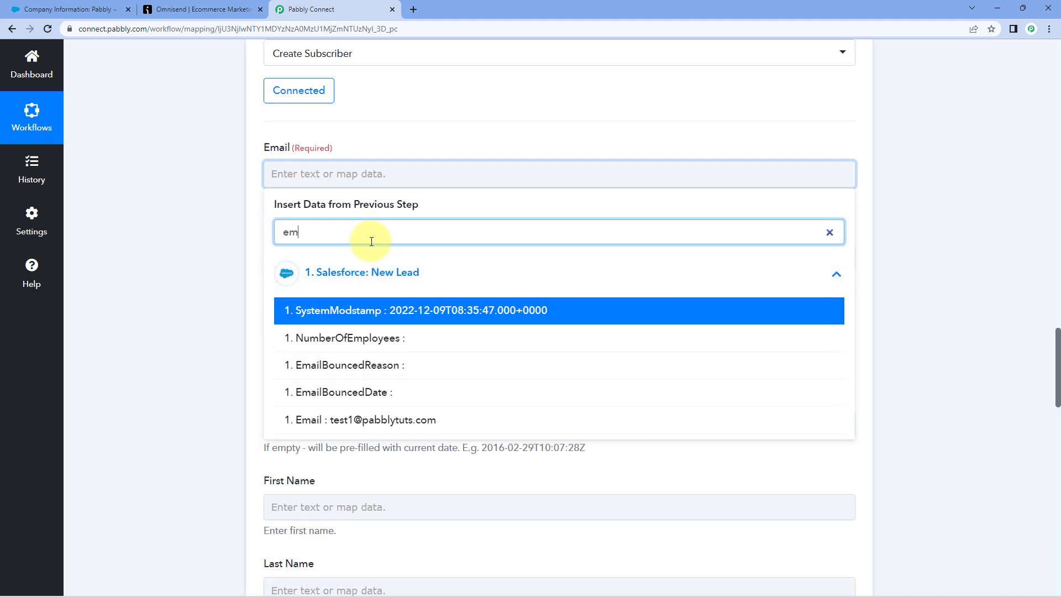
left_click(372, 422)
left_click(217, 334)
Map the Salesforce lead's MobilePhone value into the Omnisend action's Phone Number field.
scroll(333, 172, "down", 2)
left_click(333, 160)
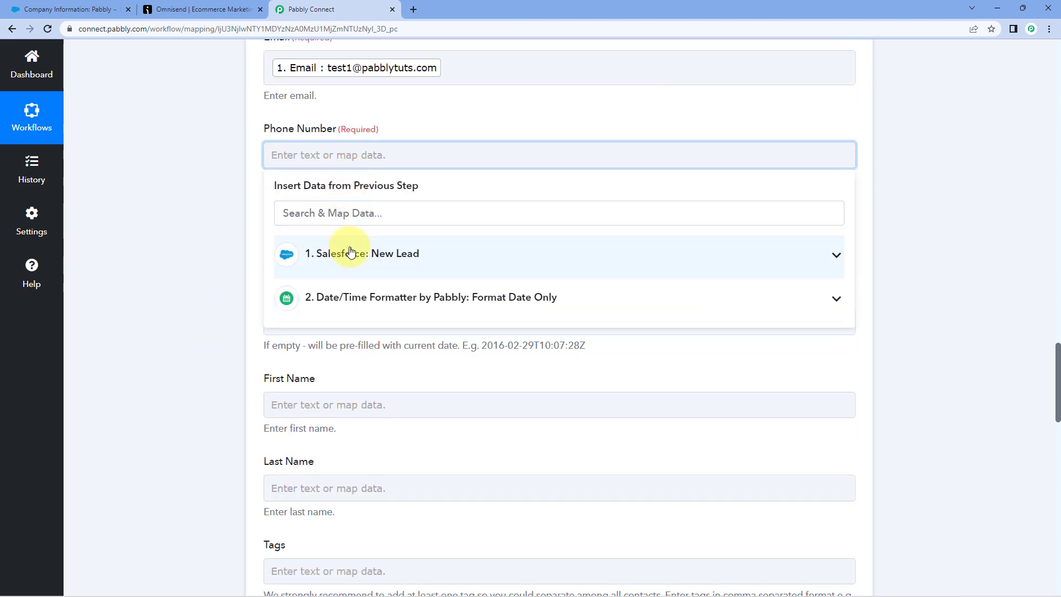
left_click(350, 252)
left_click(357, 207)
type("mb")
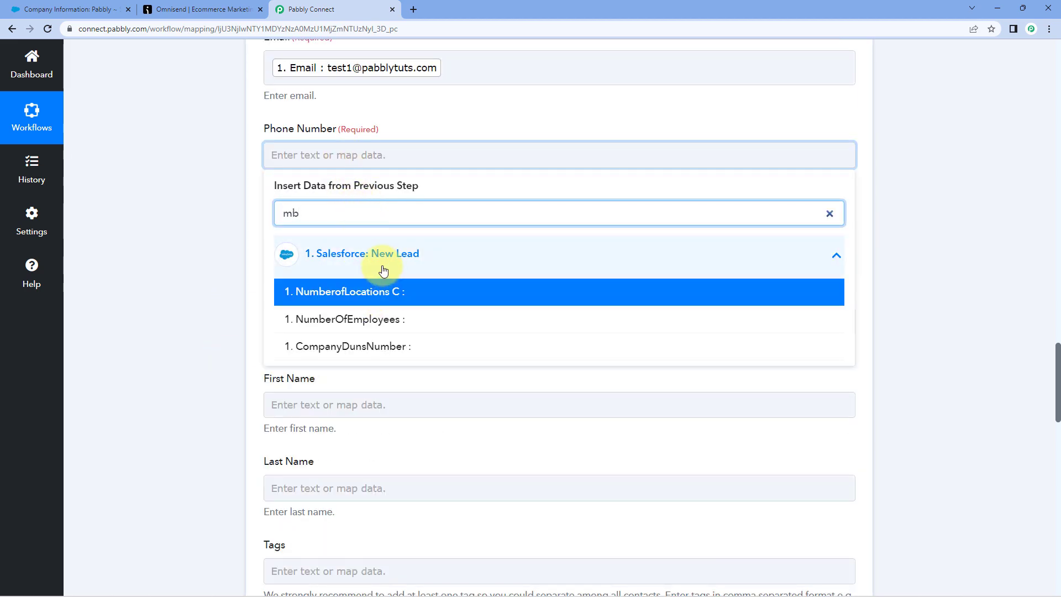
key("BackSpace")
key("BackSpace")
scroll(390, 293, "down", 8)
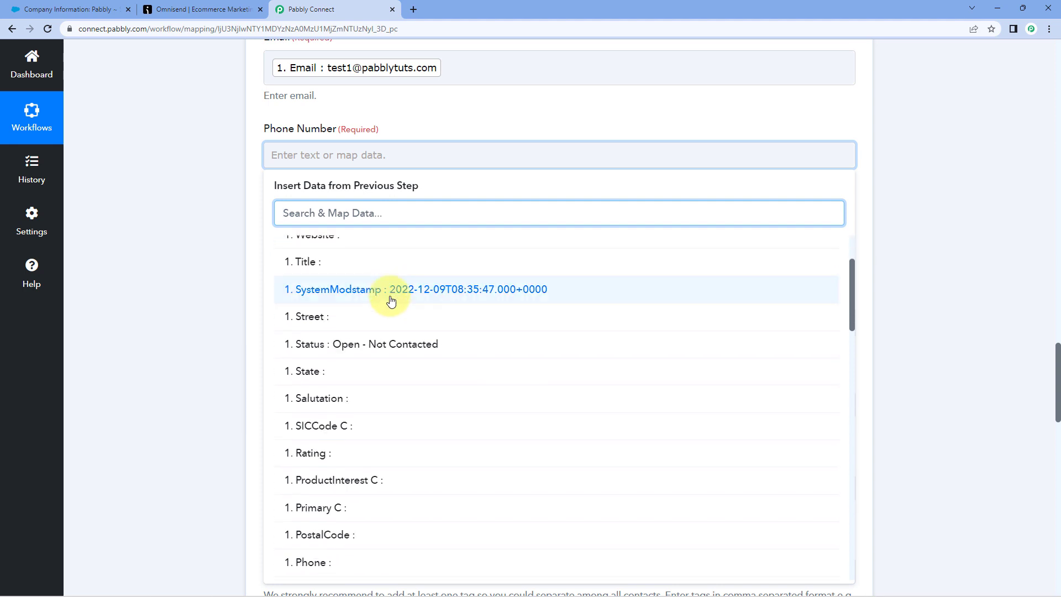
left_click(464, 369)
left_click(213, 257)
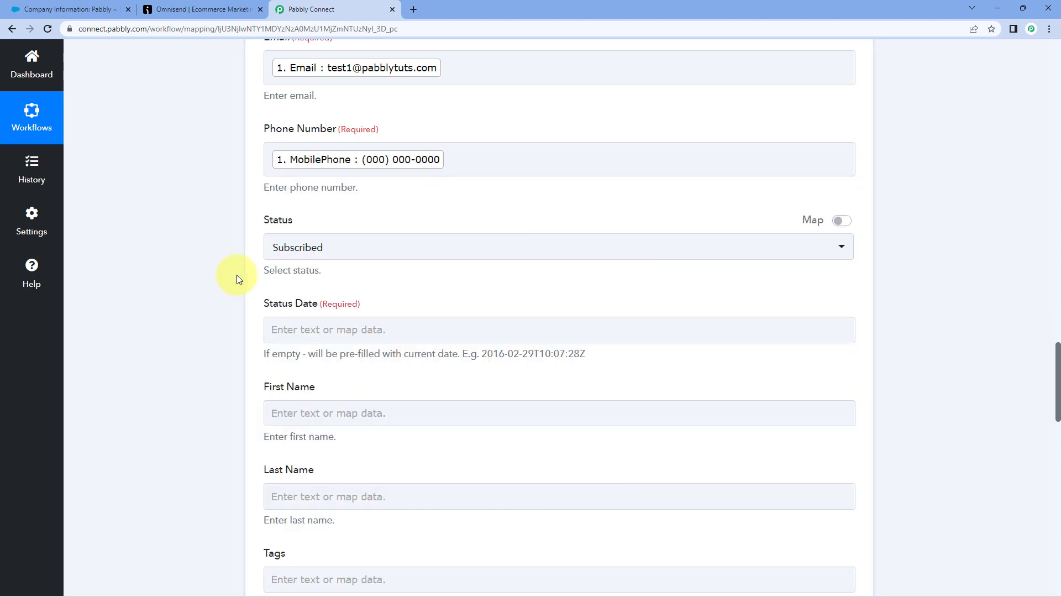
Map the Date/Time Formatter's Result value into the Omnisend action's Status Date field.
scroll(298, 240, "down", 1)
left_click(294, 269)
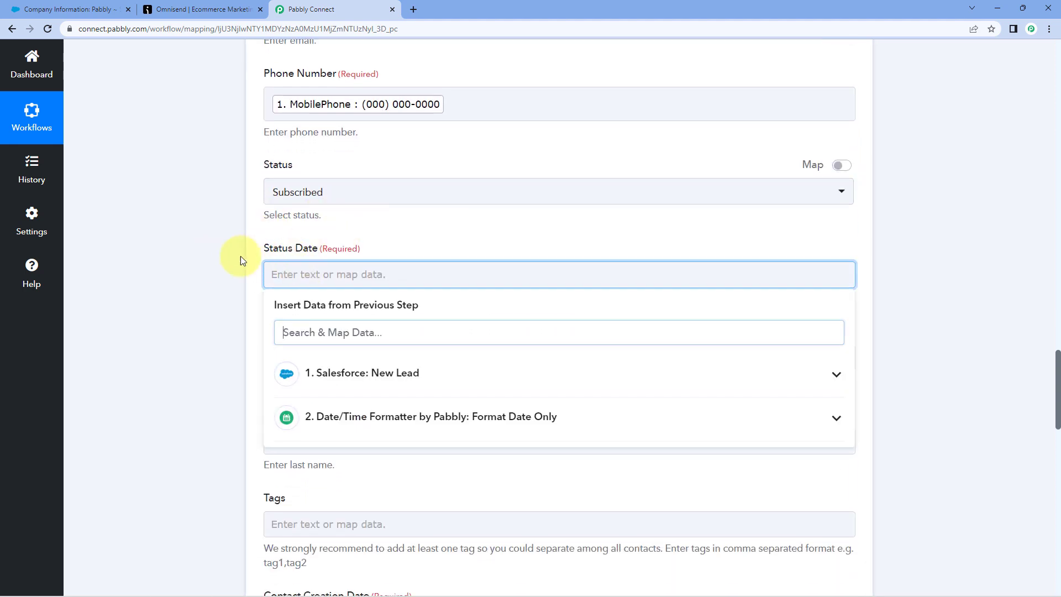
scroll(234, 217, "down", 2)
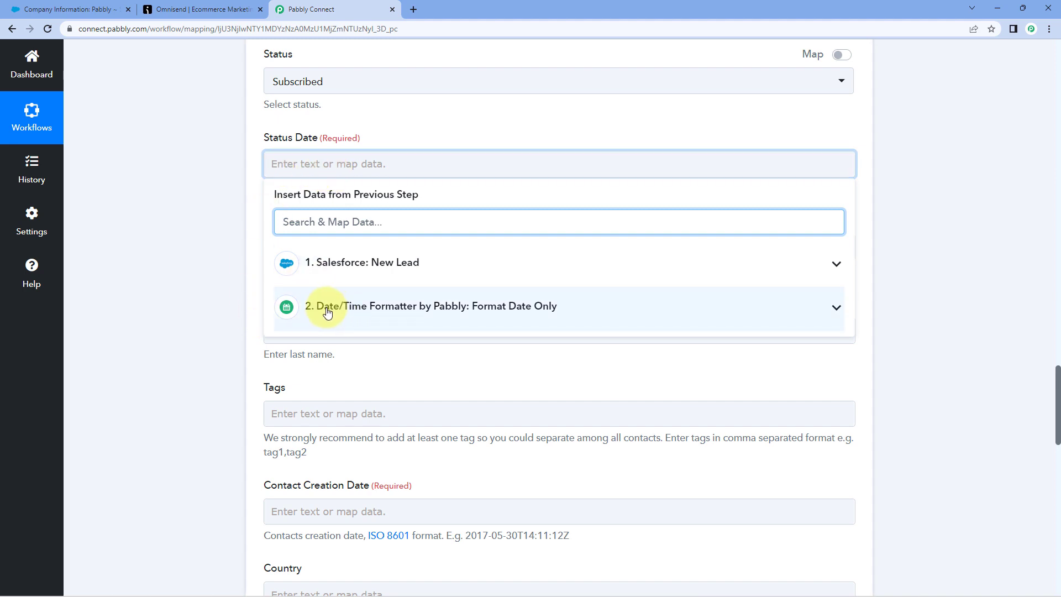
left_click(327, 306)
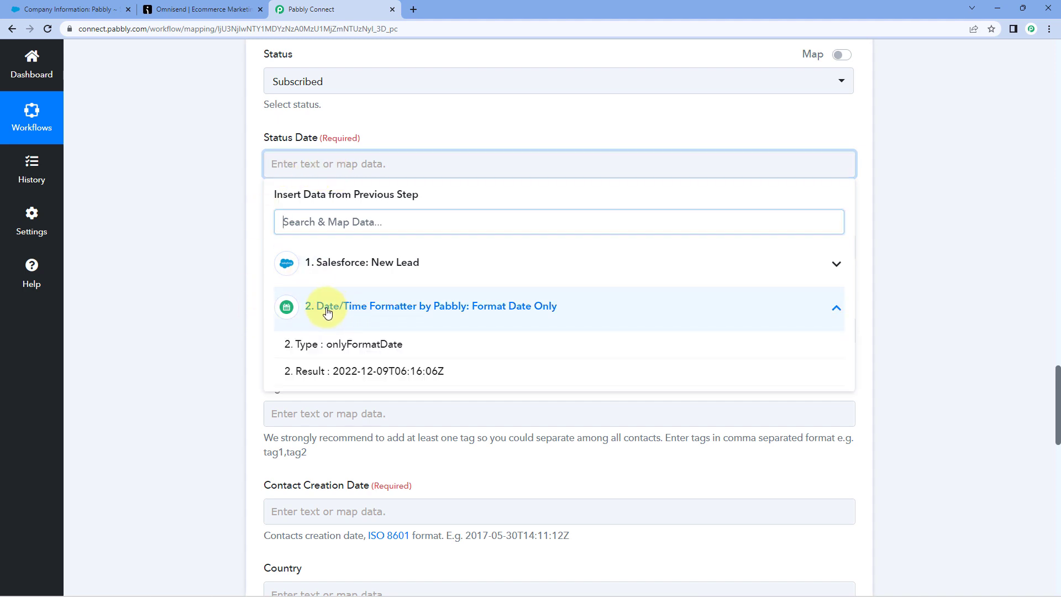
left_click(379, 374)
left_click(240, 234)
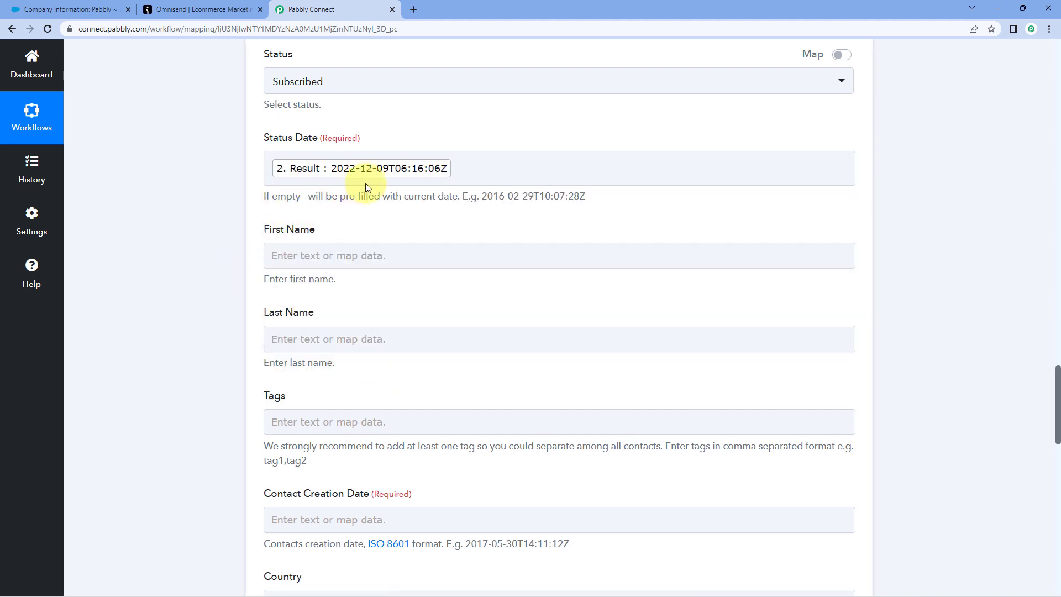
Map the Salesforce lead's FirstName value into the Omnisend action's First Name field.
scroll(288, 187, "down", 1)
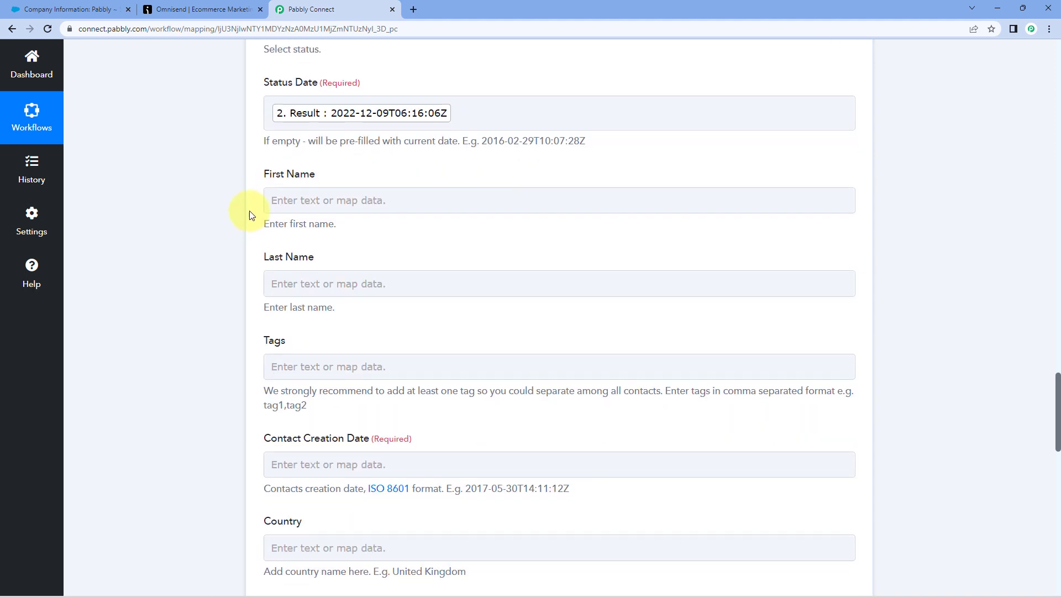
left_click(300, 200)
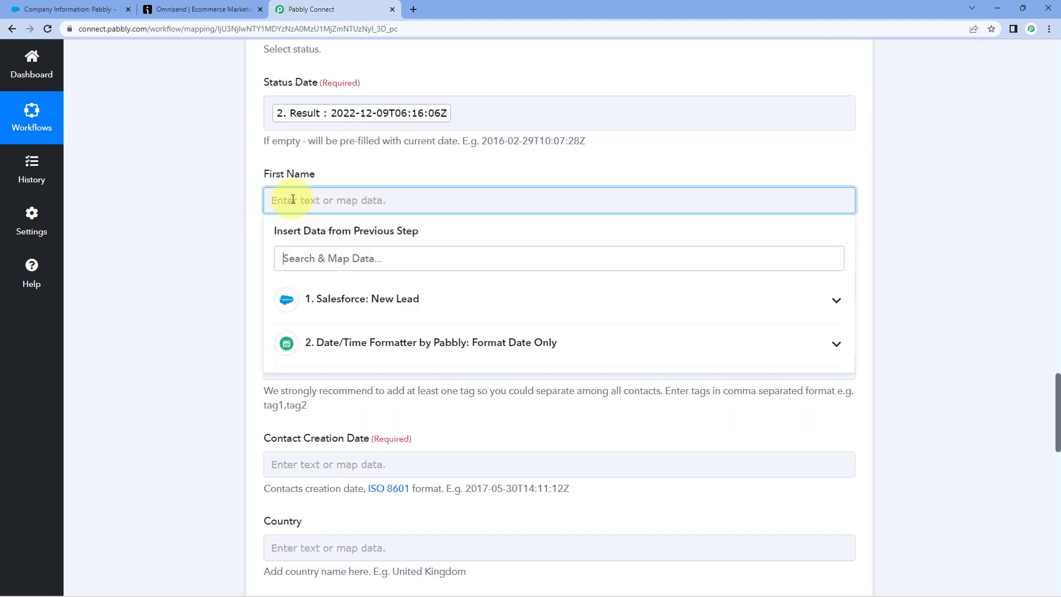
left_click(343, 299)
scroll(358, 348, "down", 7)
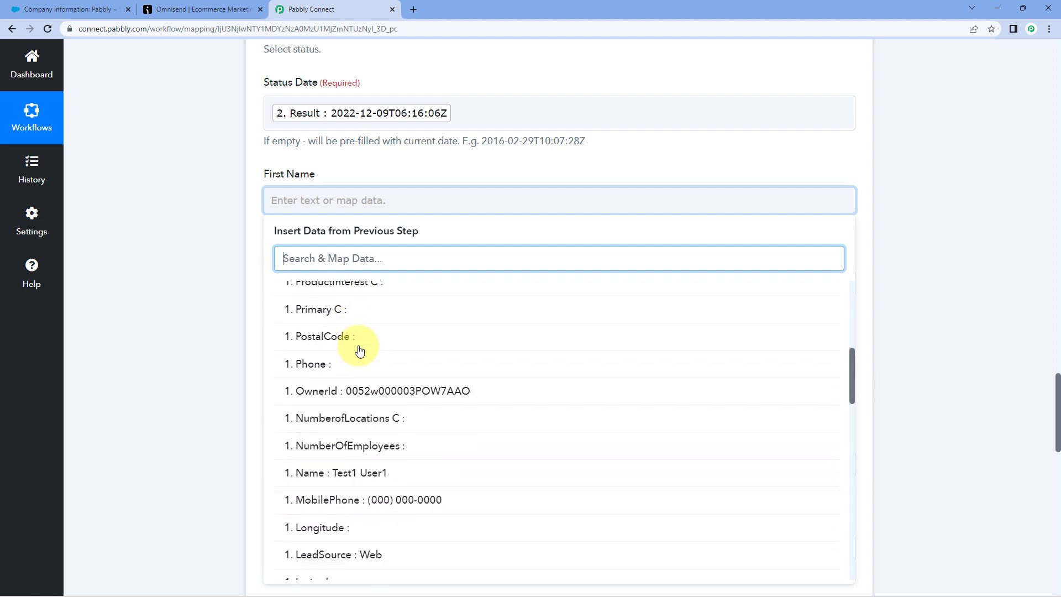
scroll(359, 351, "down", 4)
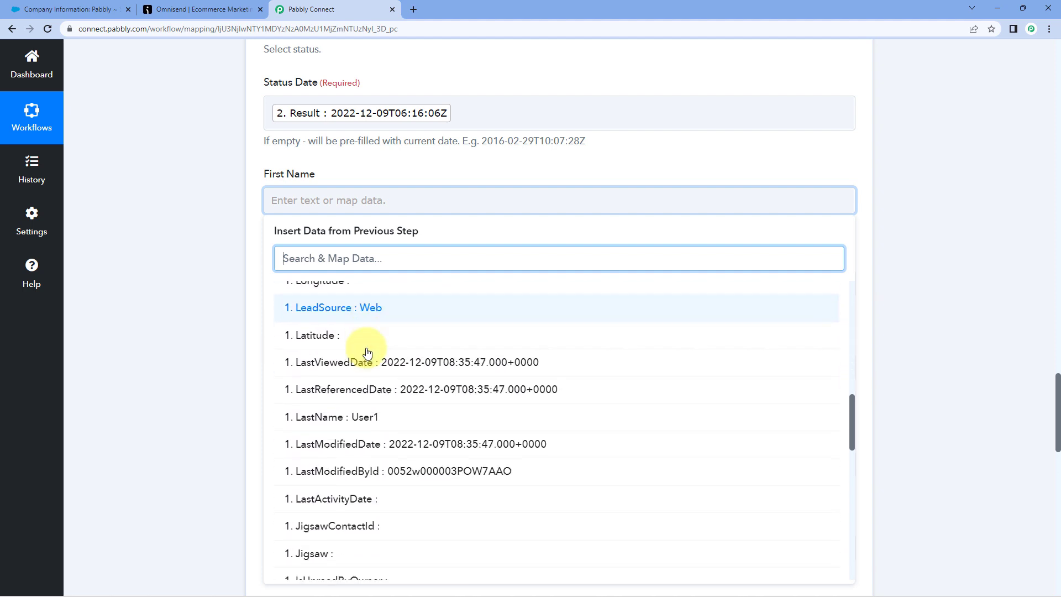
scroll(359, 386, "down", 4)
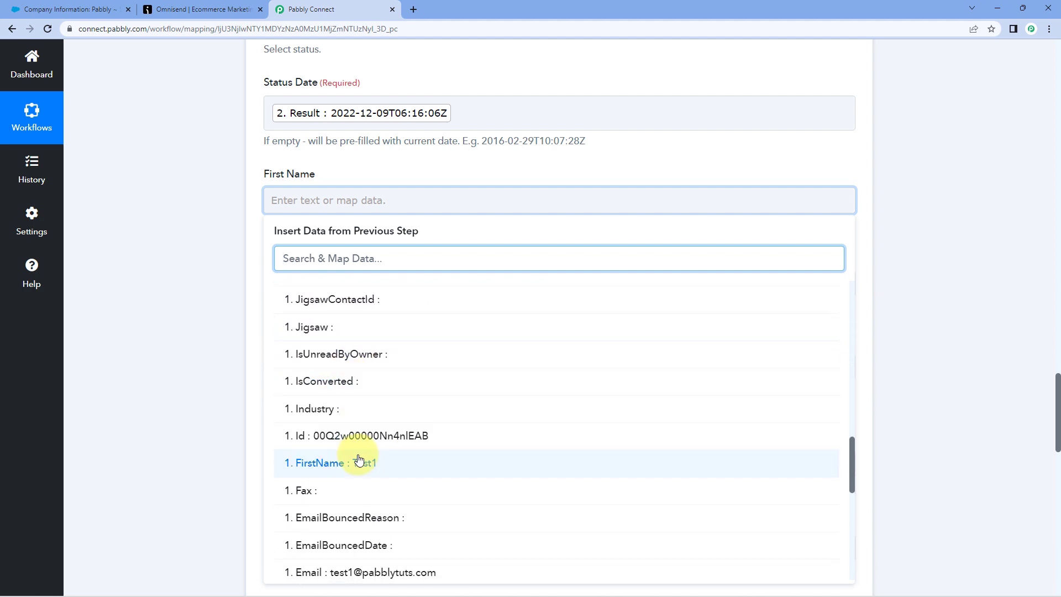
left_click(360, 461)
left_click(200, 263)
Map the Salesforce lead's LastName value into the Omnisend action's Last Name field.
left_click(279, 284)
scroll(249, 280, "down", 3)
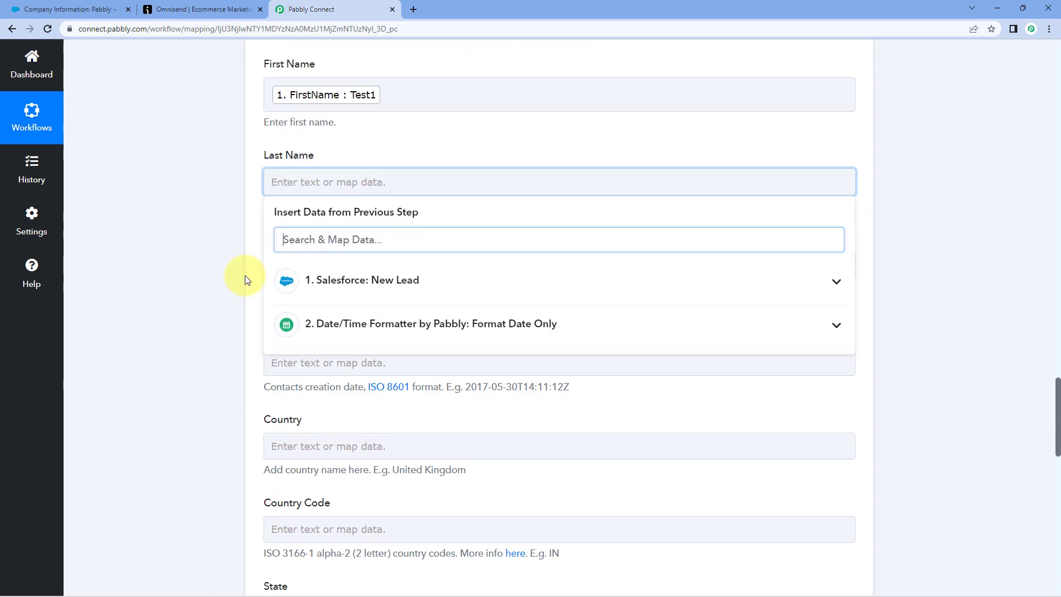
left_click(346, 230)
scroll(343, 337, "down", 5)
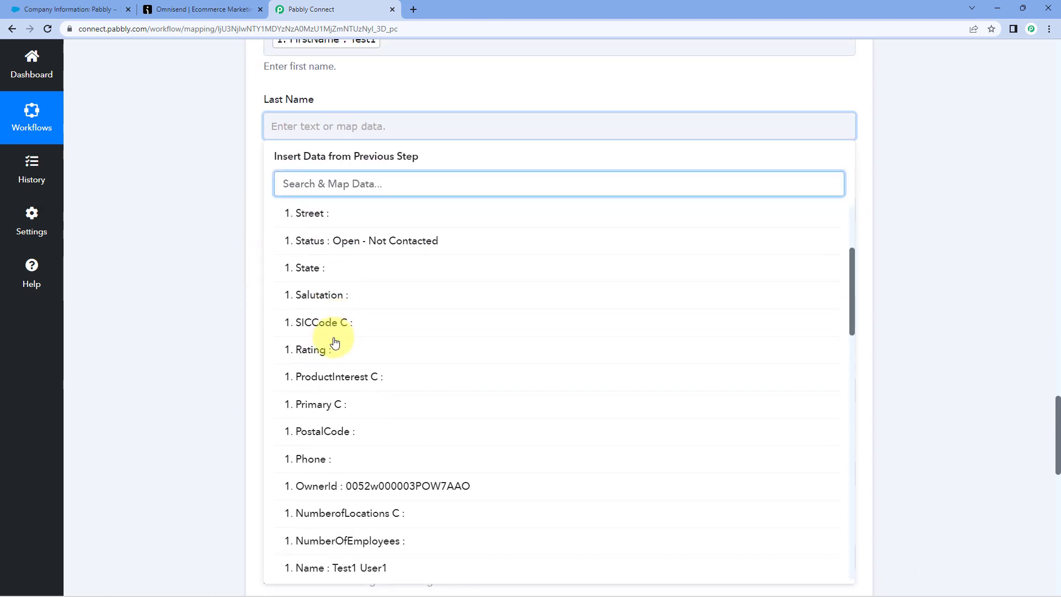
scroll(341, 362, "down", 5)
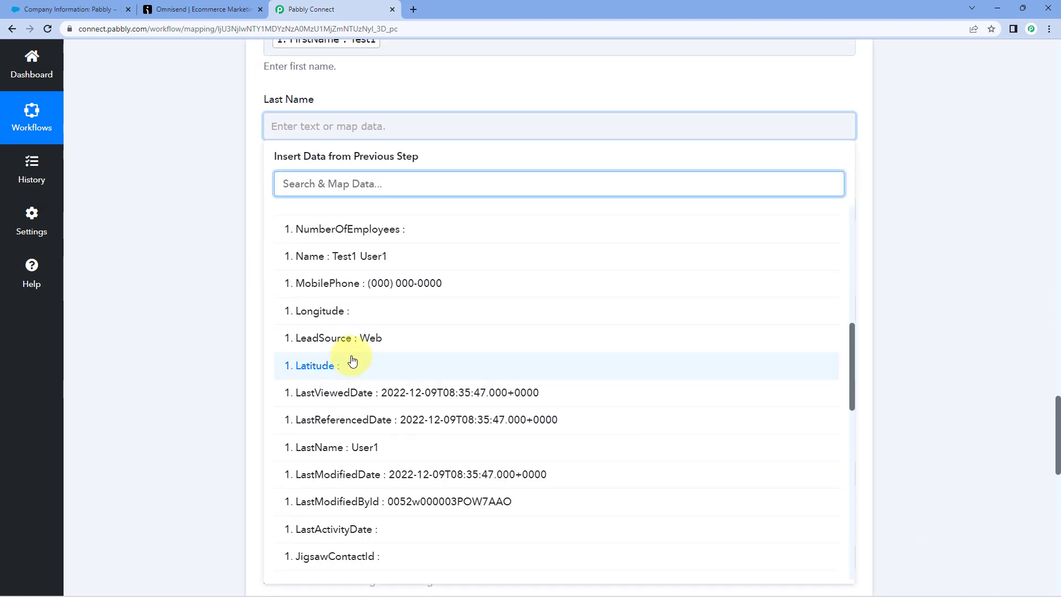
left_click(354, 398)
left_click(208, 293)
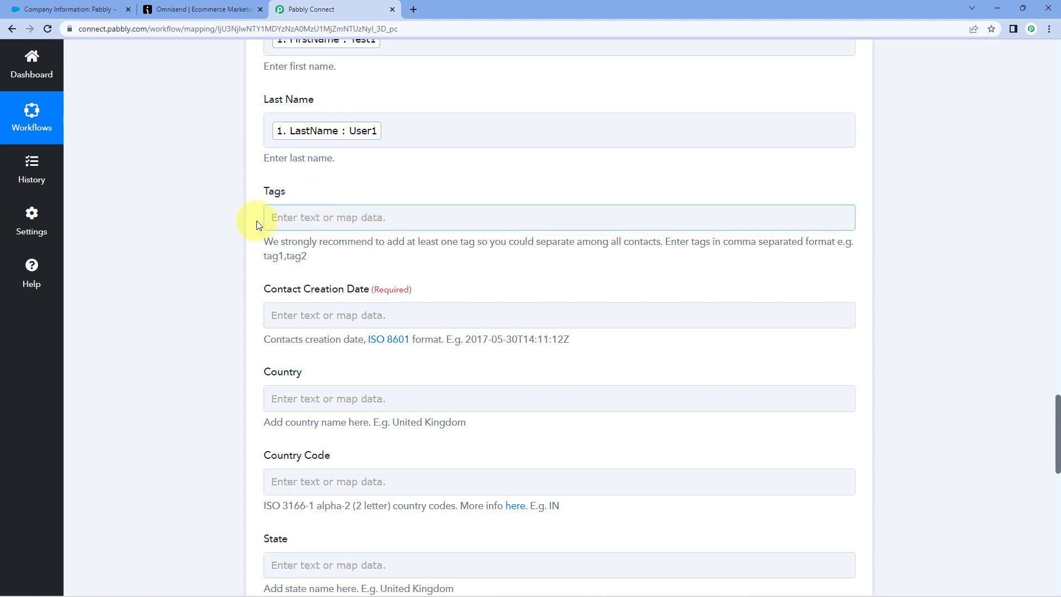
Map the Date/Time Formatter's Result value into the Omnisend action's Contact Creation Date field, leaving Tags empty.
scroll(237, 245, "down", 1)
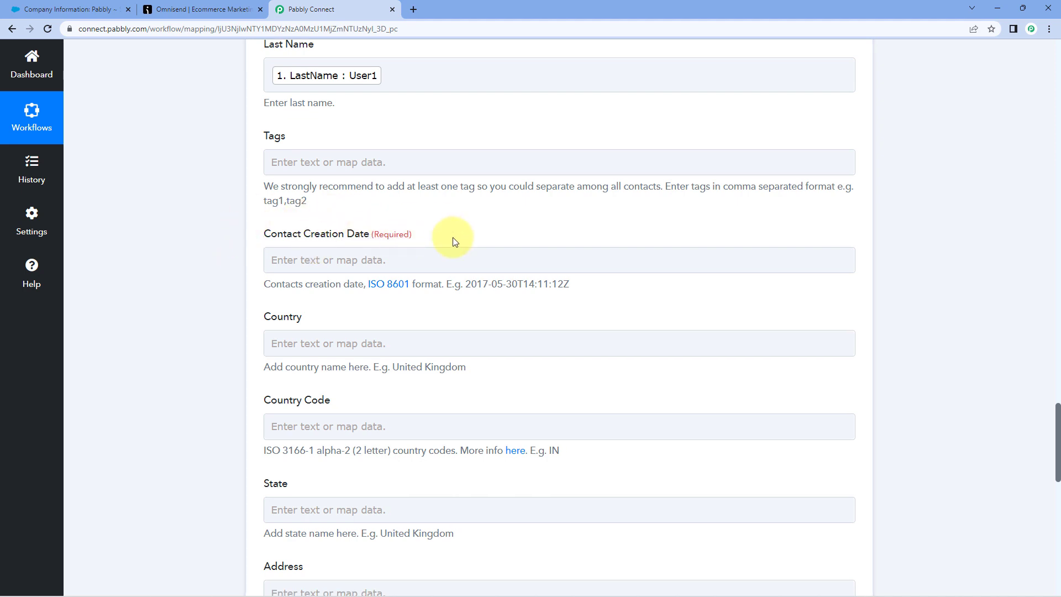
scroll(439, 237, "up", 5)
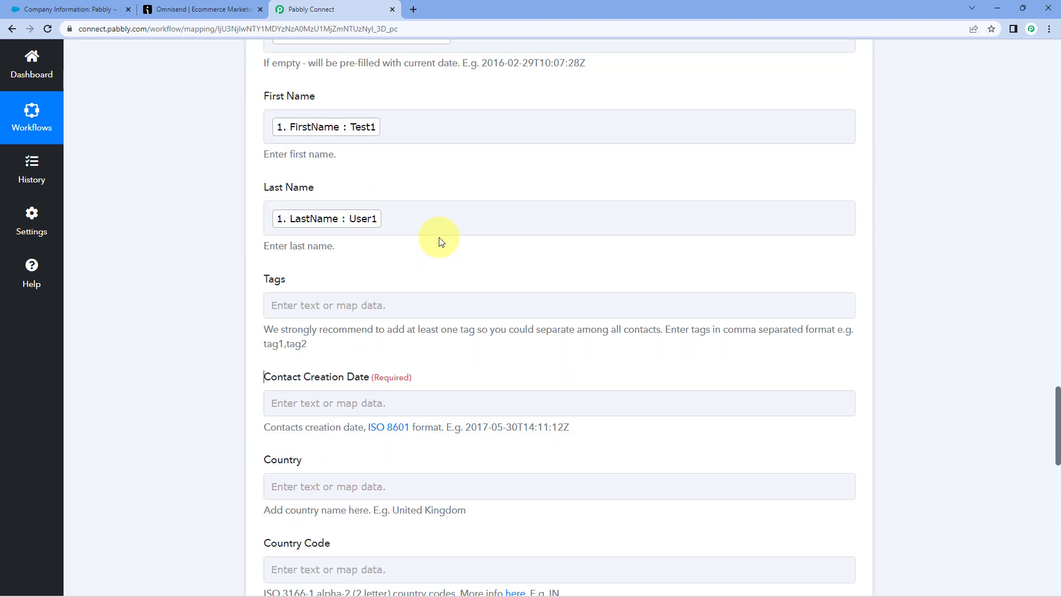
scroll(436, 229, "down", 2)
scroll(420, 211, "up", 2)
scroll(420, 212, "down", 5)
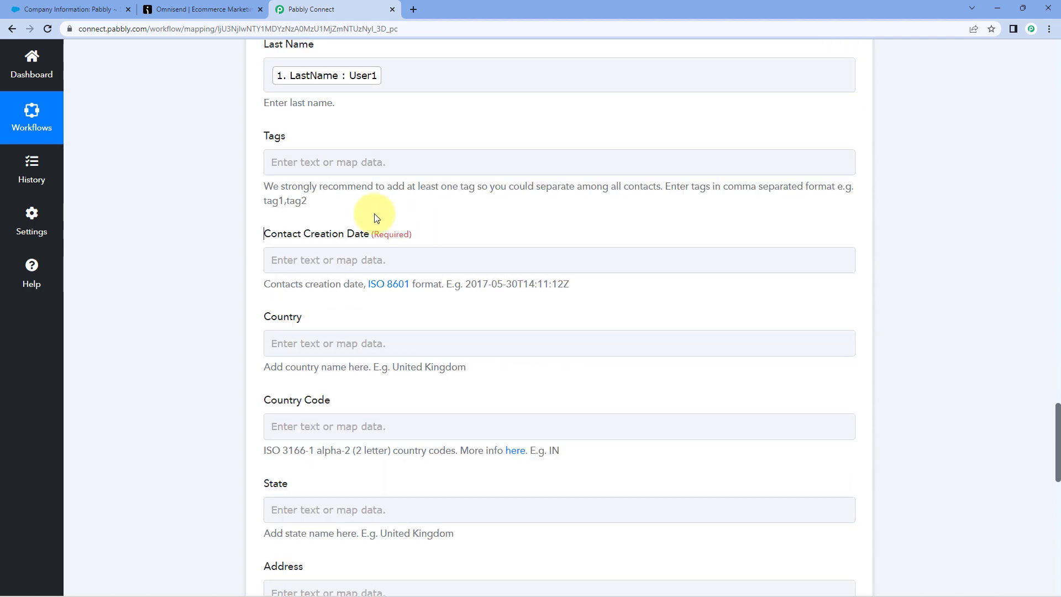
left_click(308, 258)
scroll(238, 255, "down", 2)
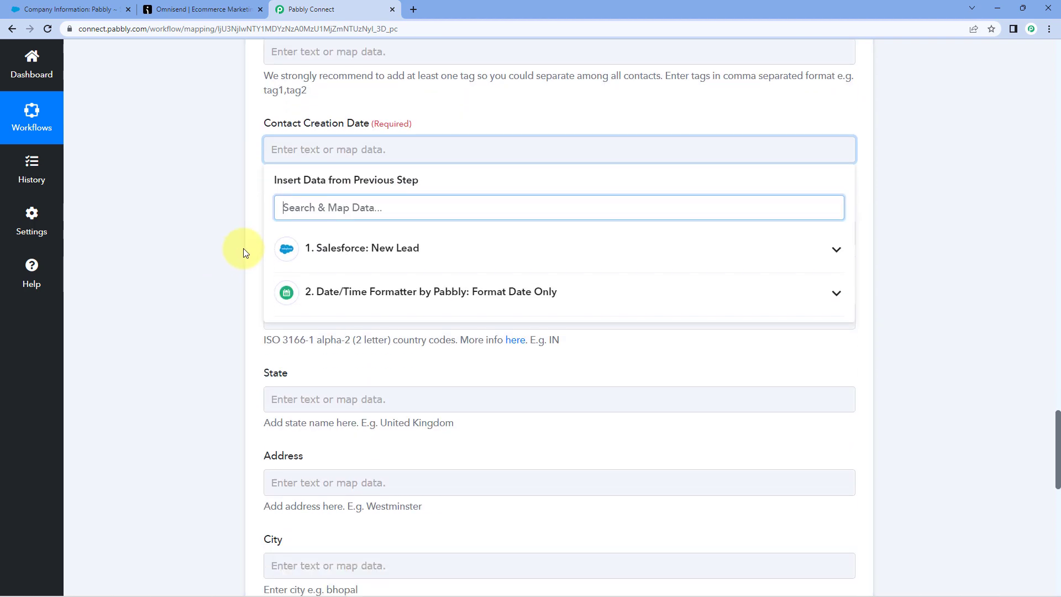
left_click(337, 293)
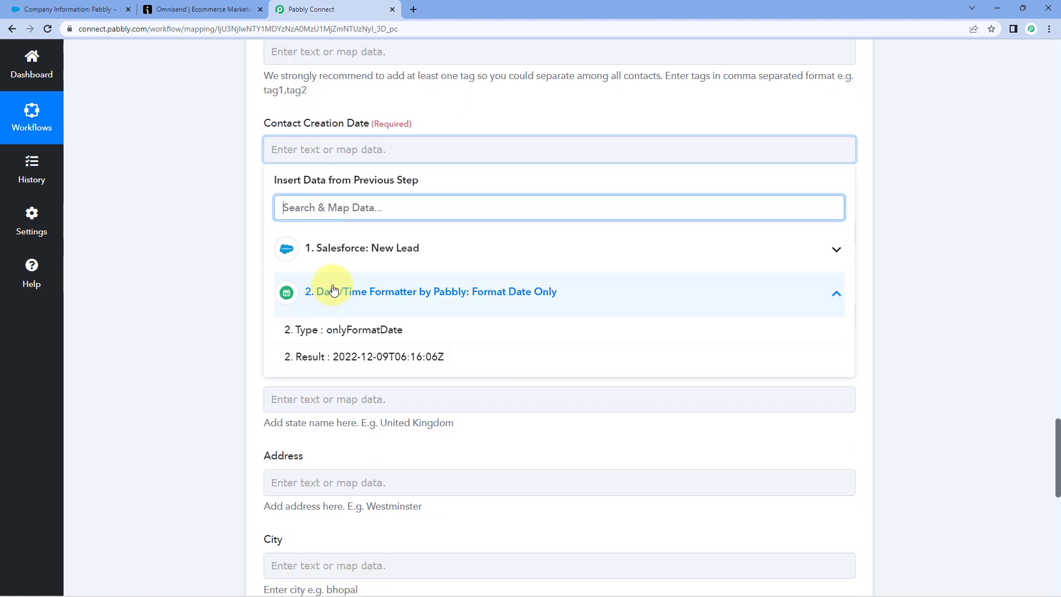
left_click(348, 358)
left_click(229, 248)
scroll(230, 248, "down", 1)
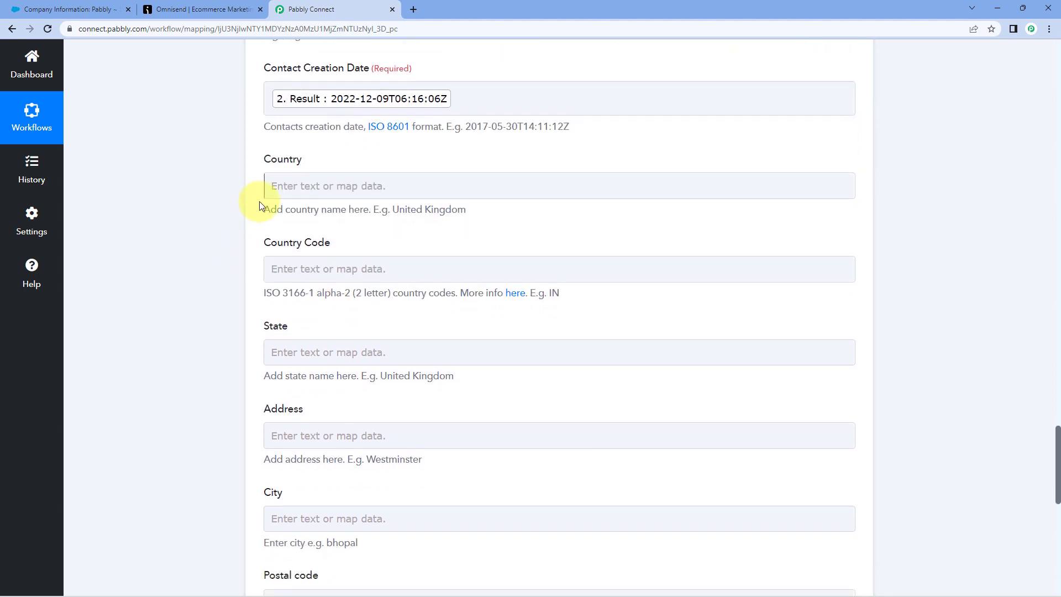
Review the optional Omnisend fields from Country to Custom Properties and the earlier Salesforce and date formatter steps.
scroll(244, 243, "down", 6)
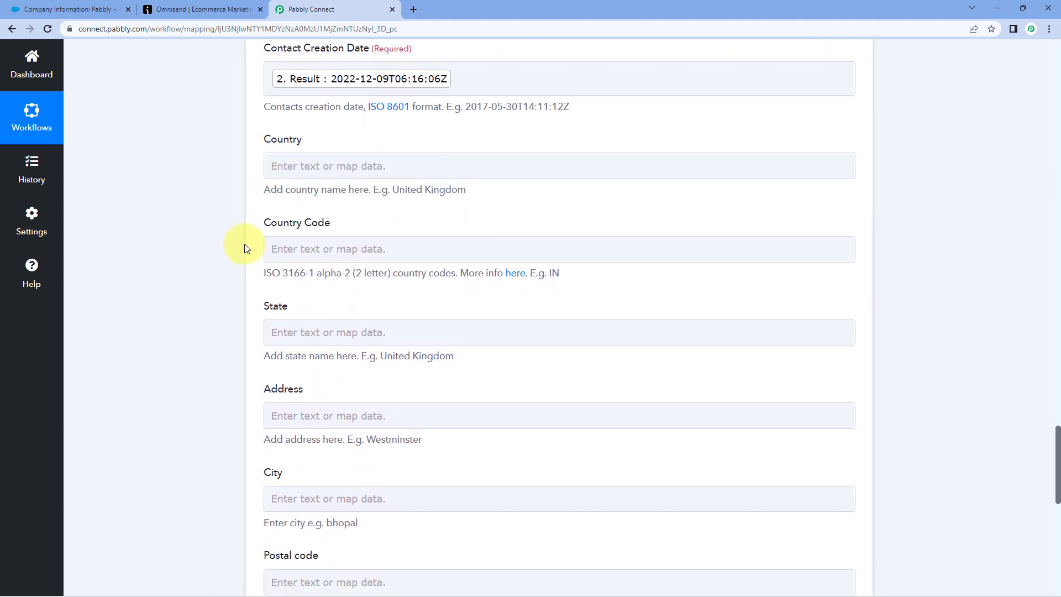
scroll(233, 260, "up", 7)
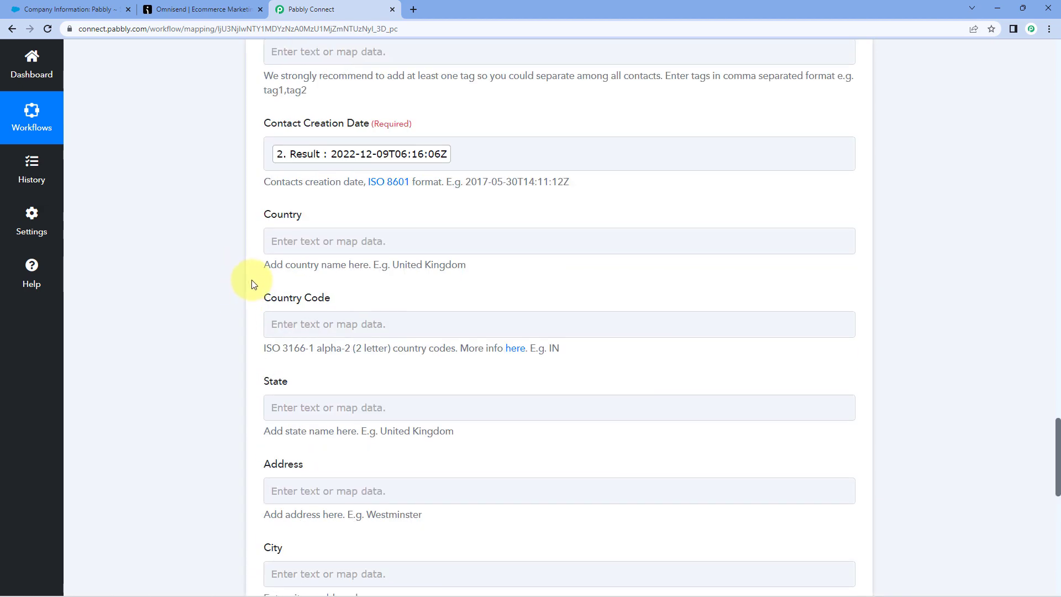
scroll(237, 339, "down", 3)
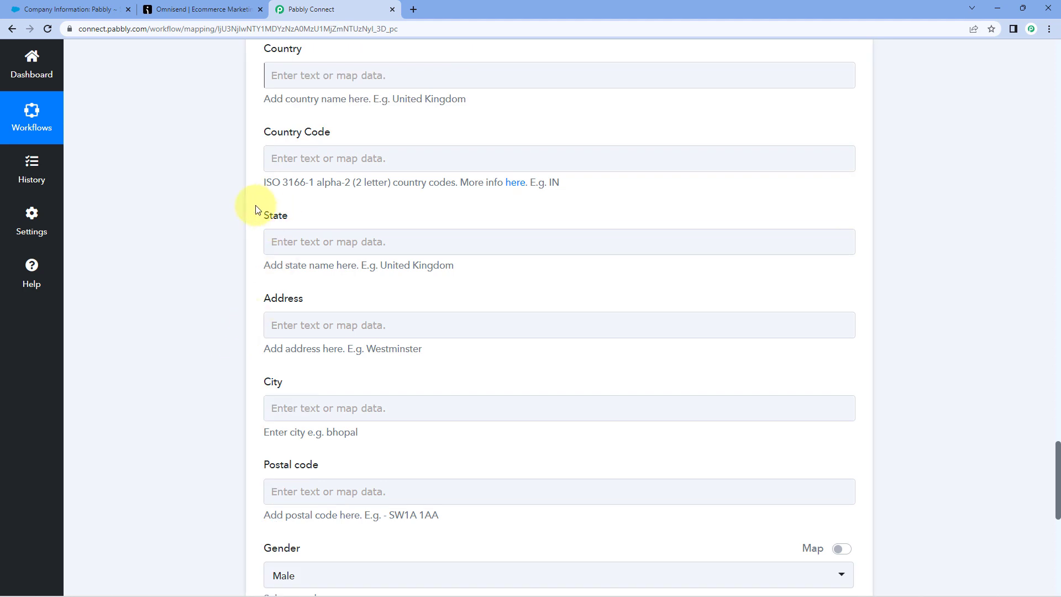
scroll(255, 209, "up", 20)
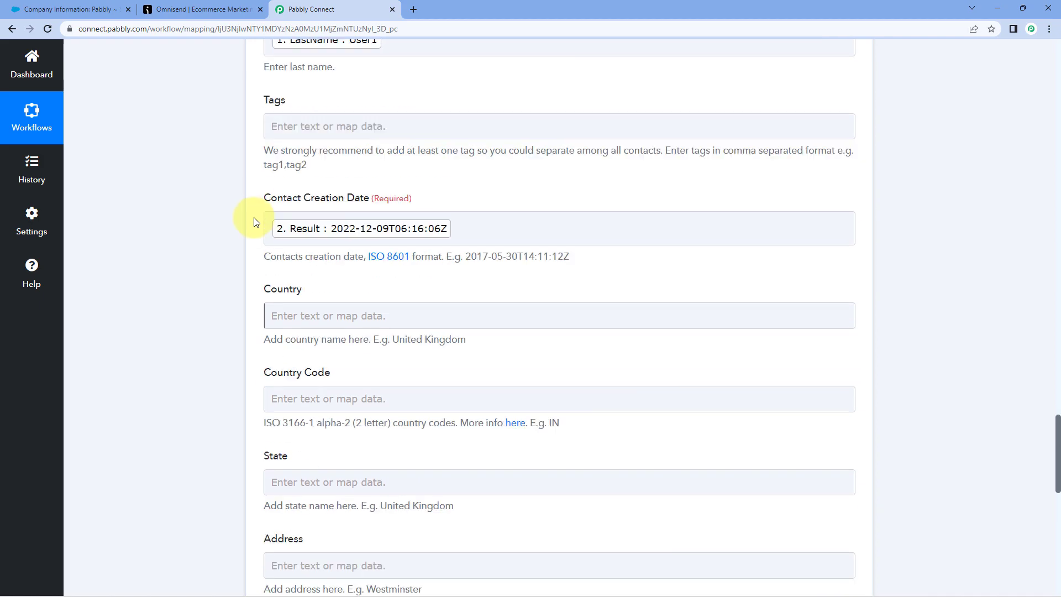
scroll(256, 208, "up", 12)
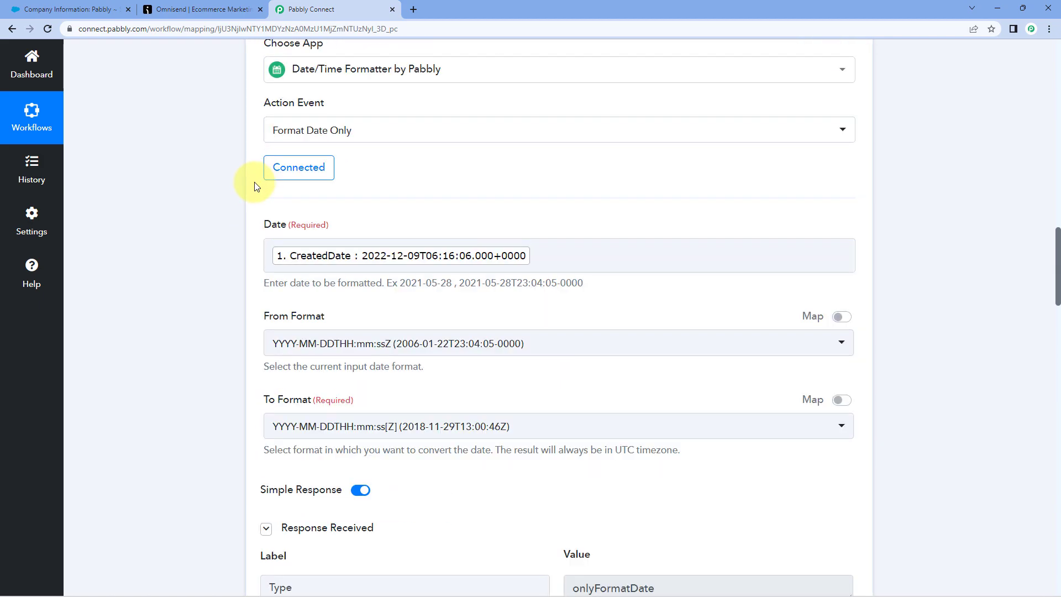
scroll(221, 270, "down", 20)
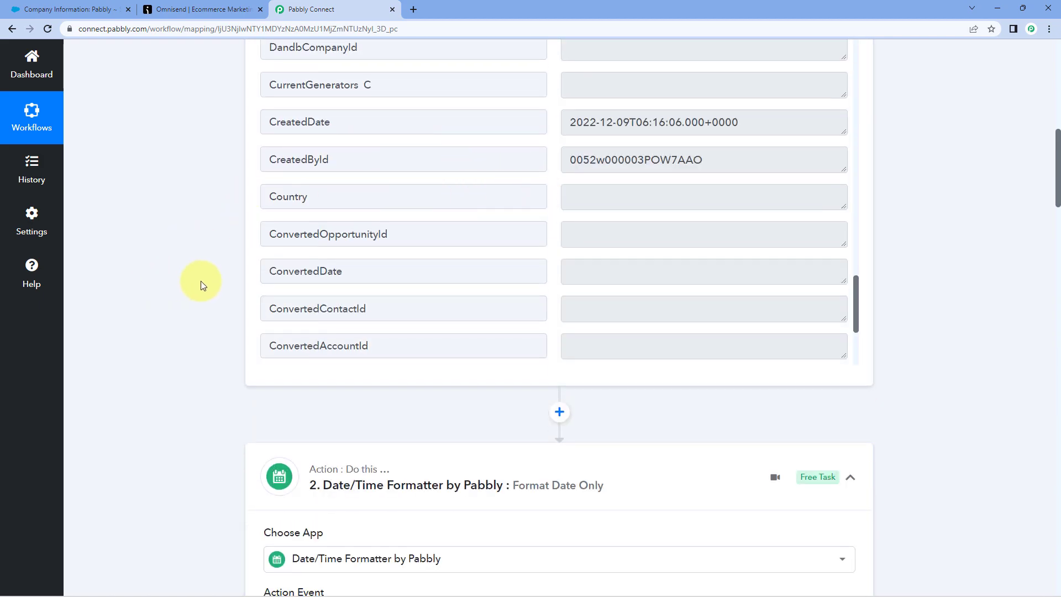
scroll(227, 270, "down", 12)
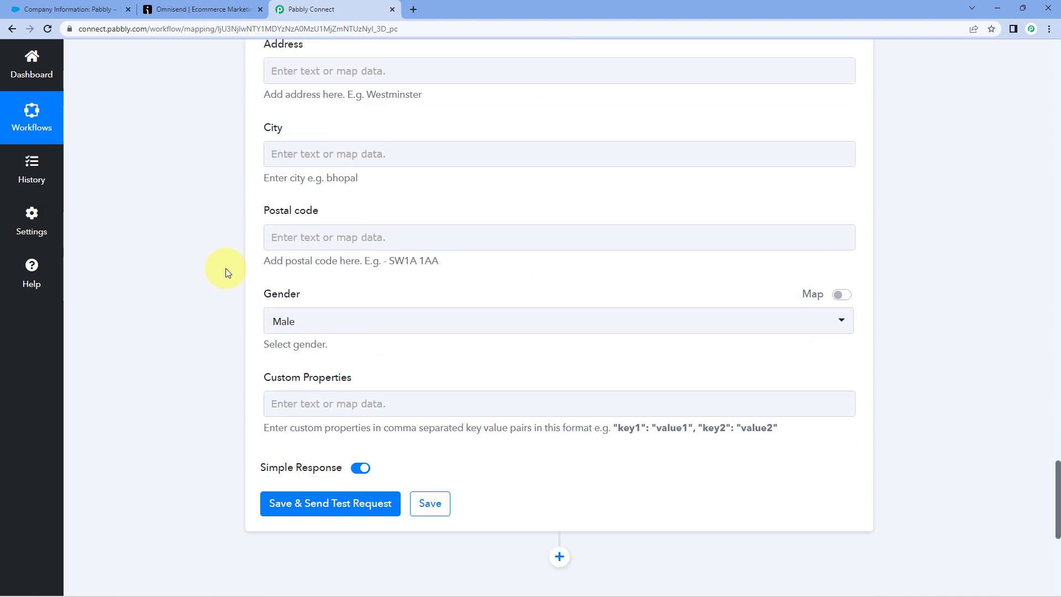
scroll(248, 121, "up", 3)
scroll(235, 122, "up", 3)
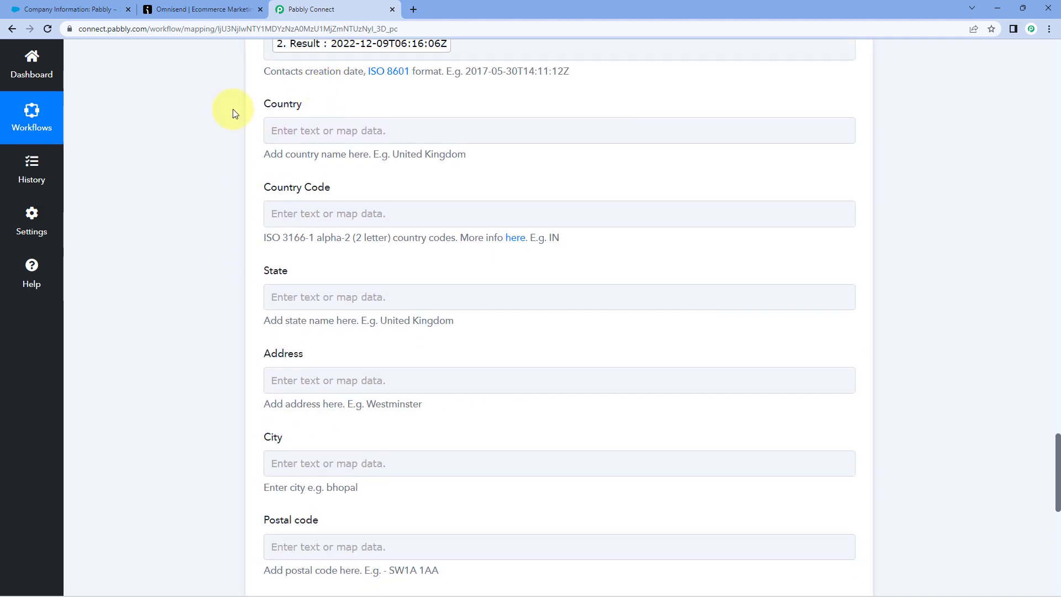
Save the Omnisend Create Subscriber action and send its test request.
scroll(249, 160, "down", 7)
scroll(224, 208, "down", 2)
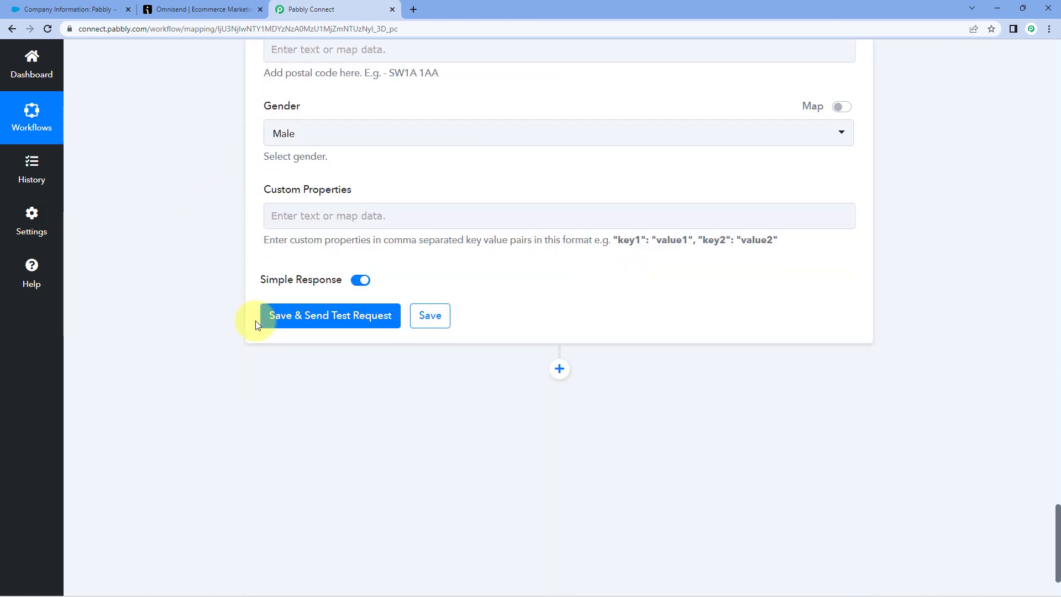
left_click(298, 316)
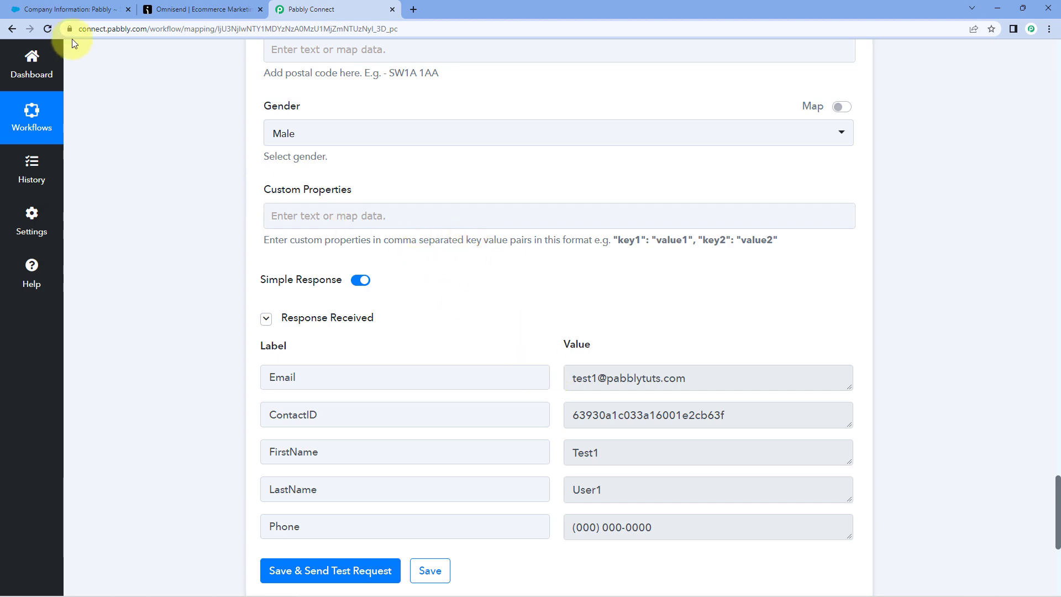
scroll(220, 198, "up", 15)
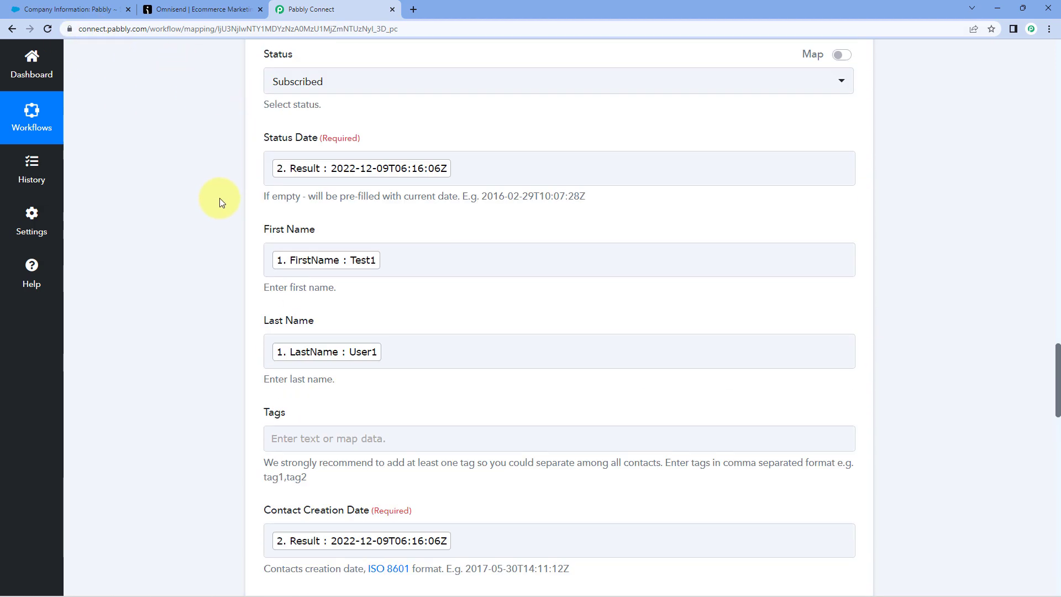
scroll(220, 197, "up", 20)
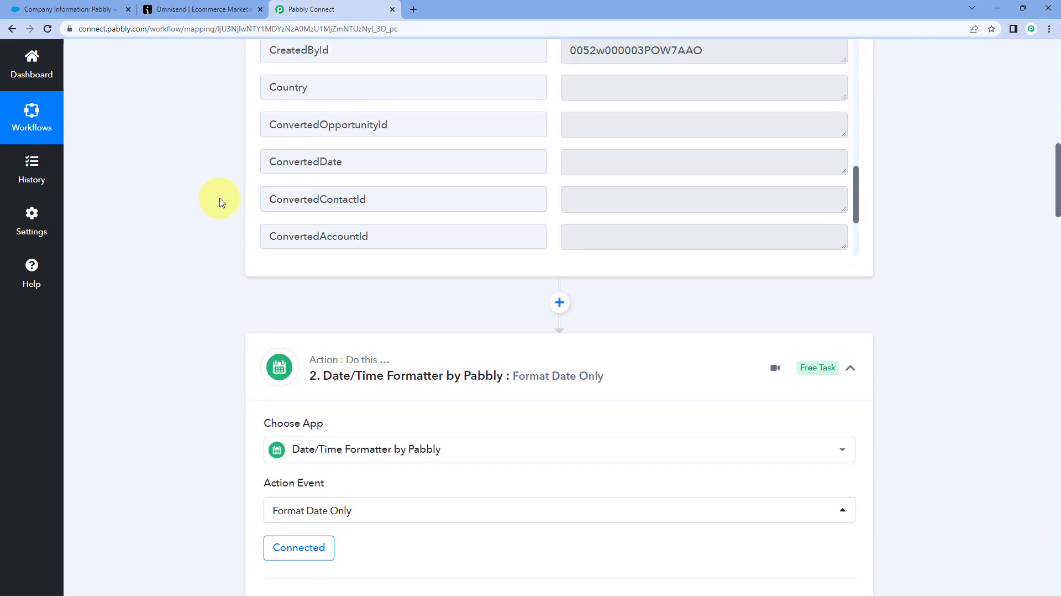
scroll(220, 197, "up", 1)
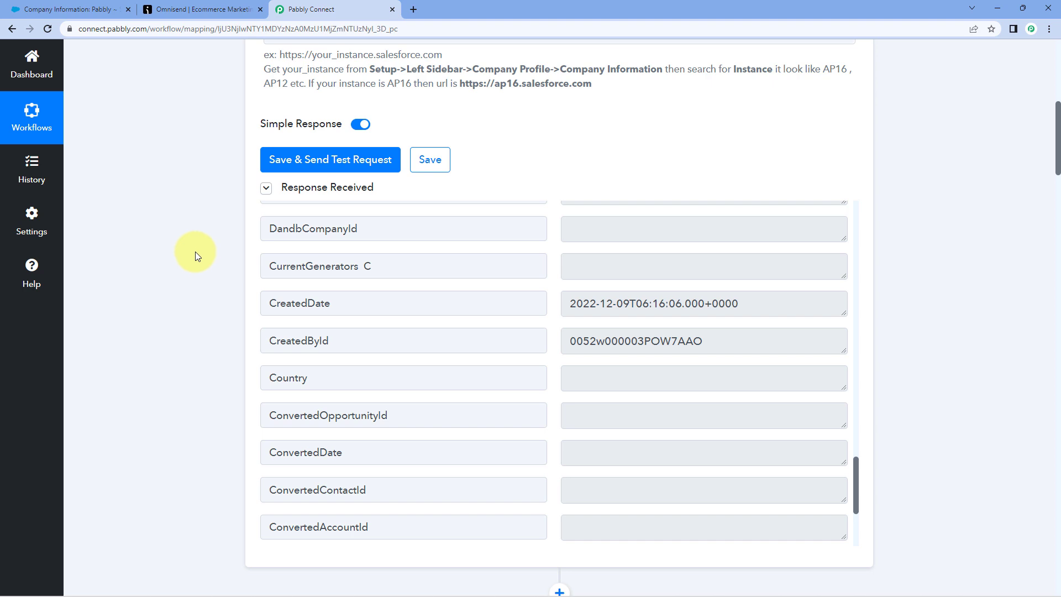
scroll(152, 124, "down", 3)
Switch to Omnisend and open the newly added subscriber's details from the audience contact list.
left_click(197, 5)
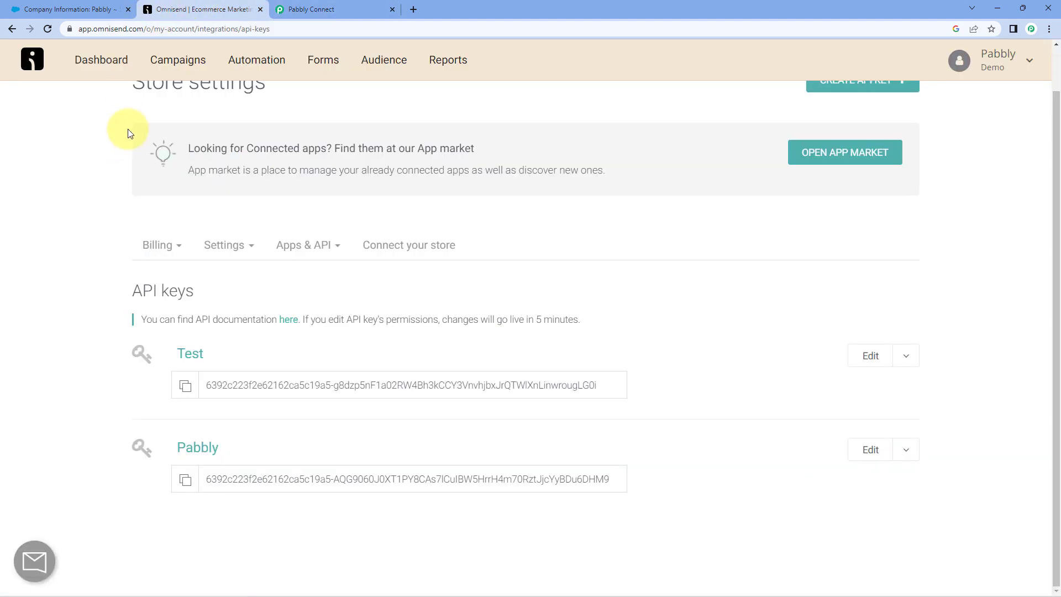
scroll(135, 130, "up", 1)
left_click(391, 69)
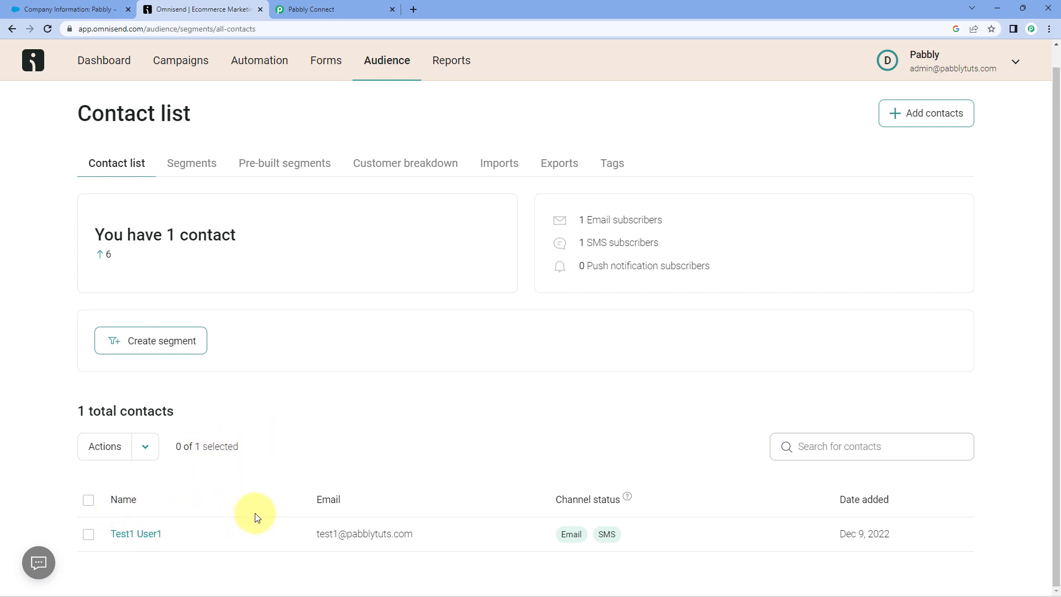
left_click(147, 533)
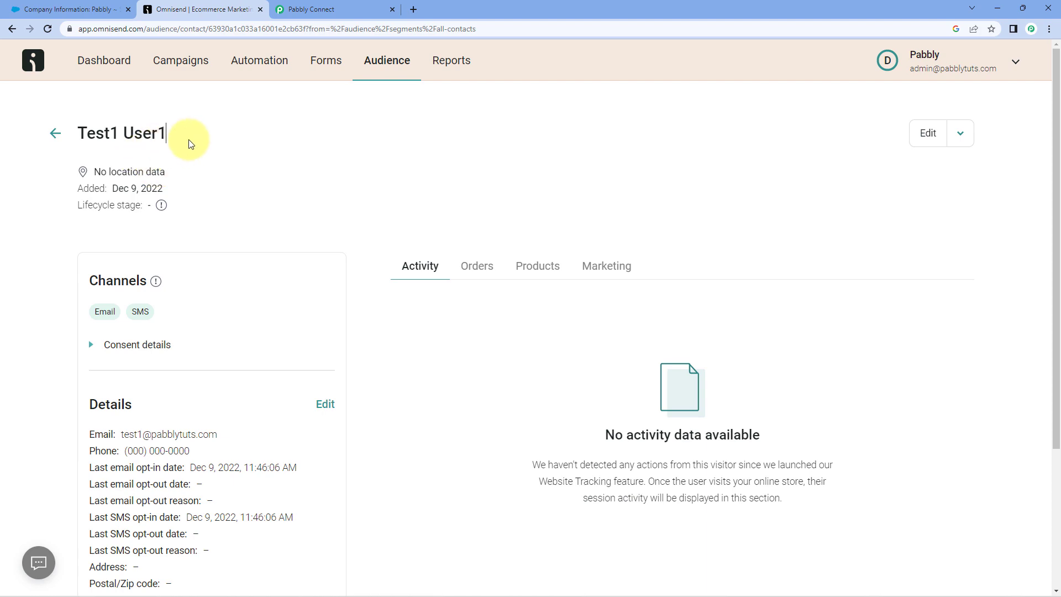
Compare the Omnisend subscriber's name, email, phone and last email opt-in date with the Salesforce lead data in Pabbly Connect.
left_click_drag(190, 143, 61, 135)
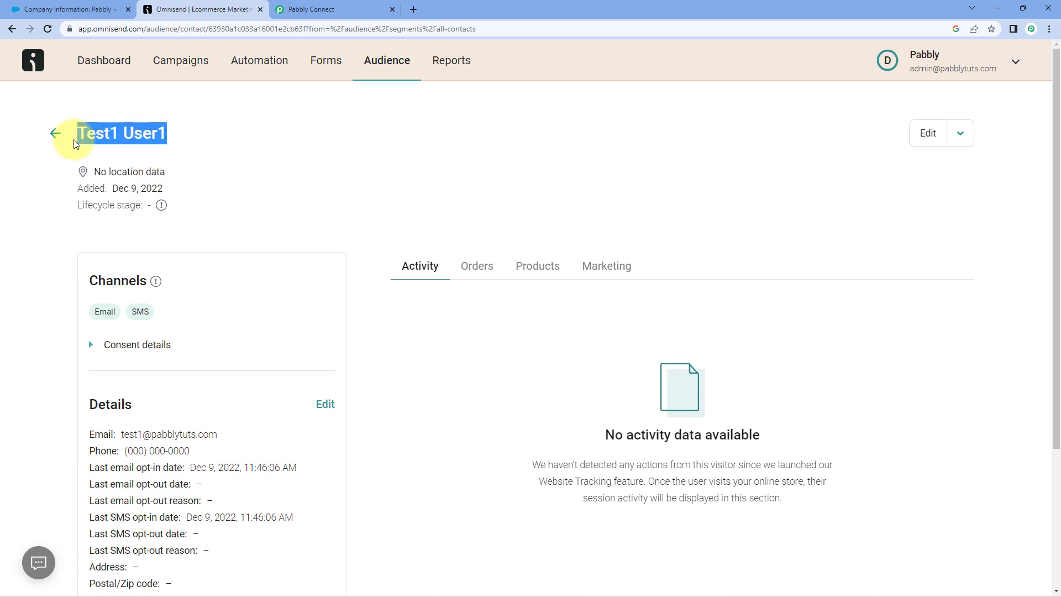
left_click(324, 7)
scroll(391, 210, "up", 7)
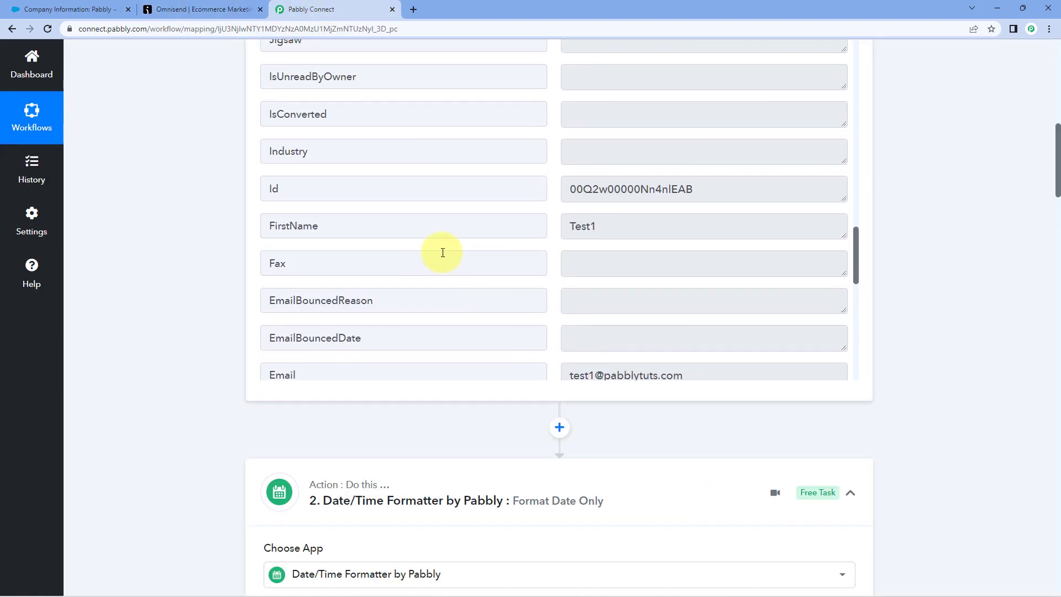
scroll(391, 256, "up", 6)
left_click(204, 9)
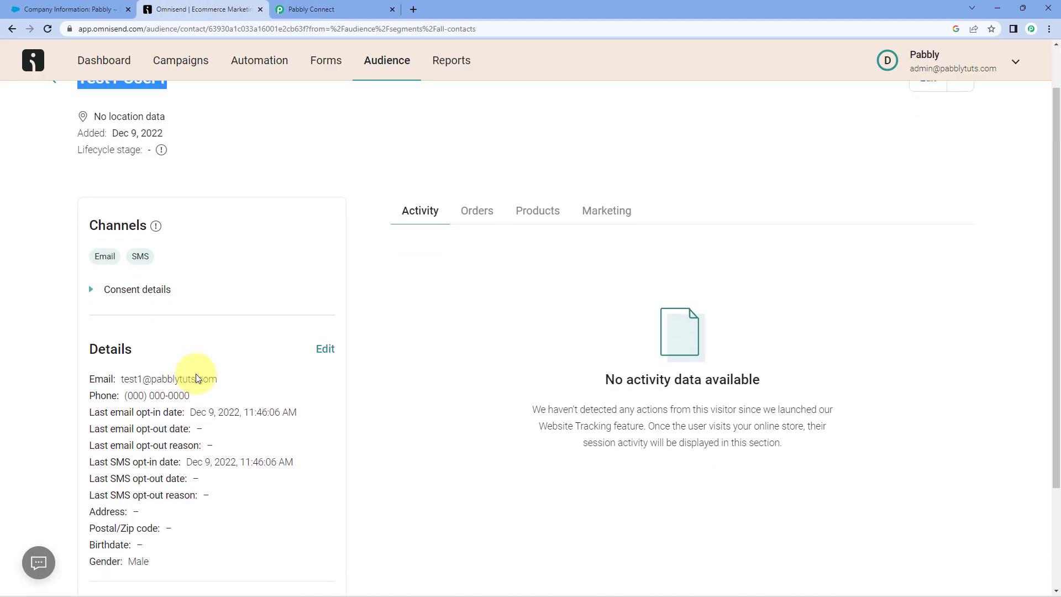
triple_click(189, 379)
left_click_drag(192, 395, 126, 395)
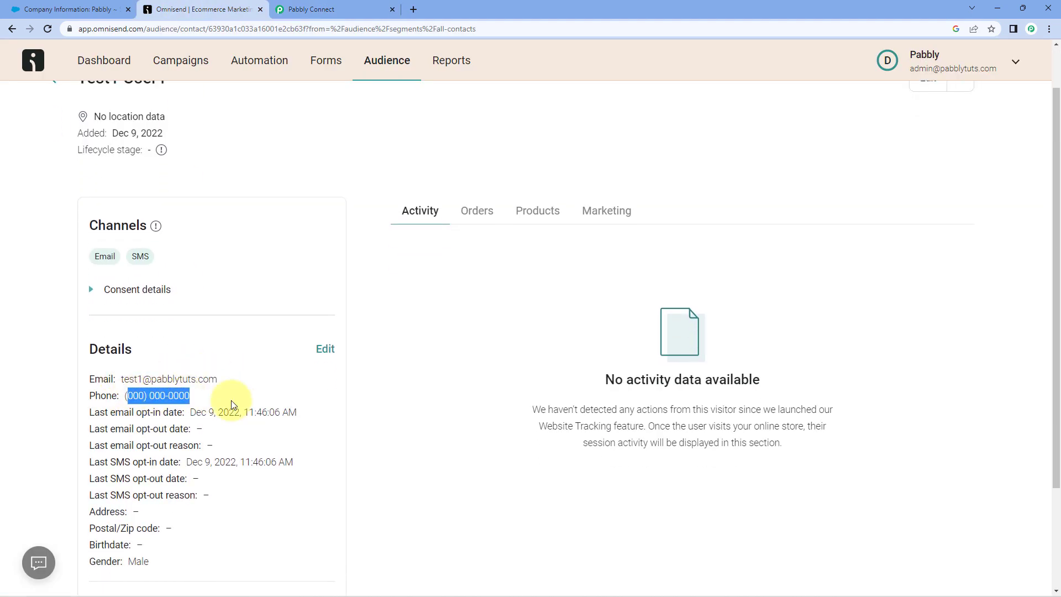
left_click_drag(309, 412, 191, 412)
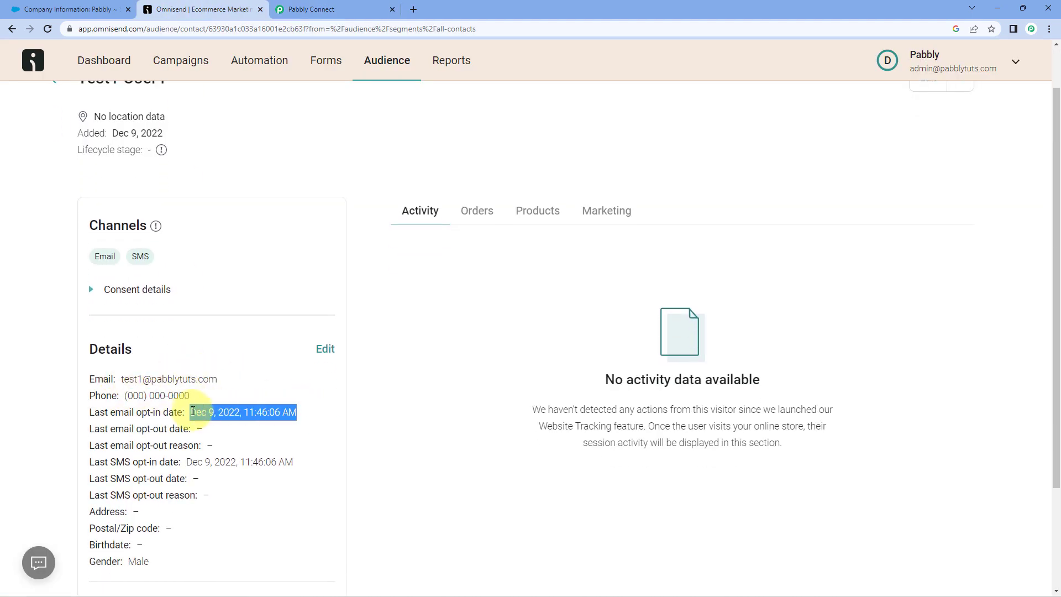
left_click(396, 276)
Switch to Pabbly Connect and collapse the Salesforce trigger, Date/Time Formatter and Omnisend steps of the workflow.
left_click(338, 9)
scroll(946, 302, "up", 8)
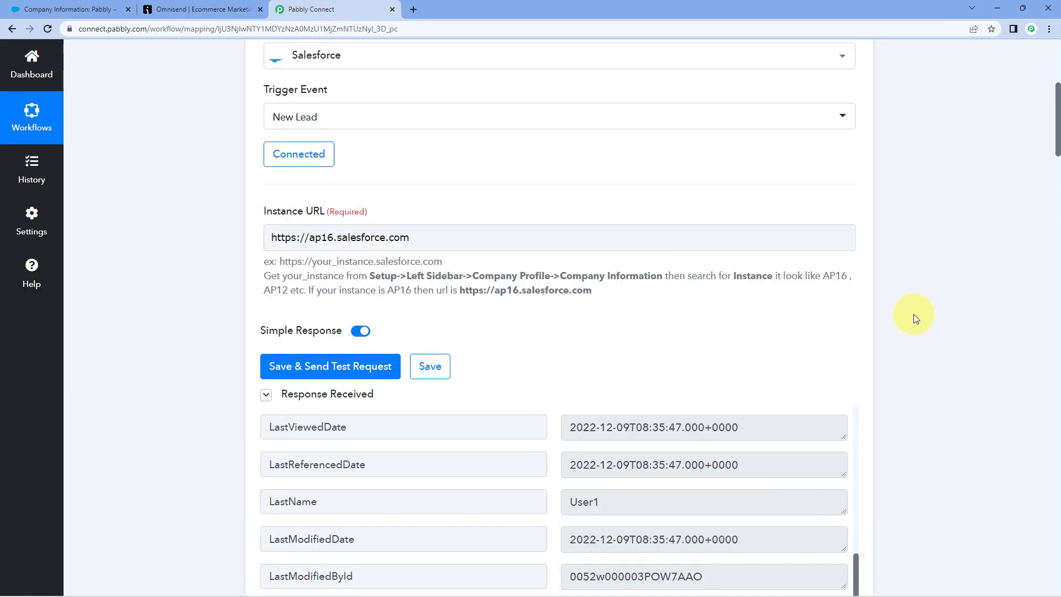
left_click(851, 154)
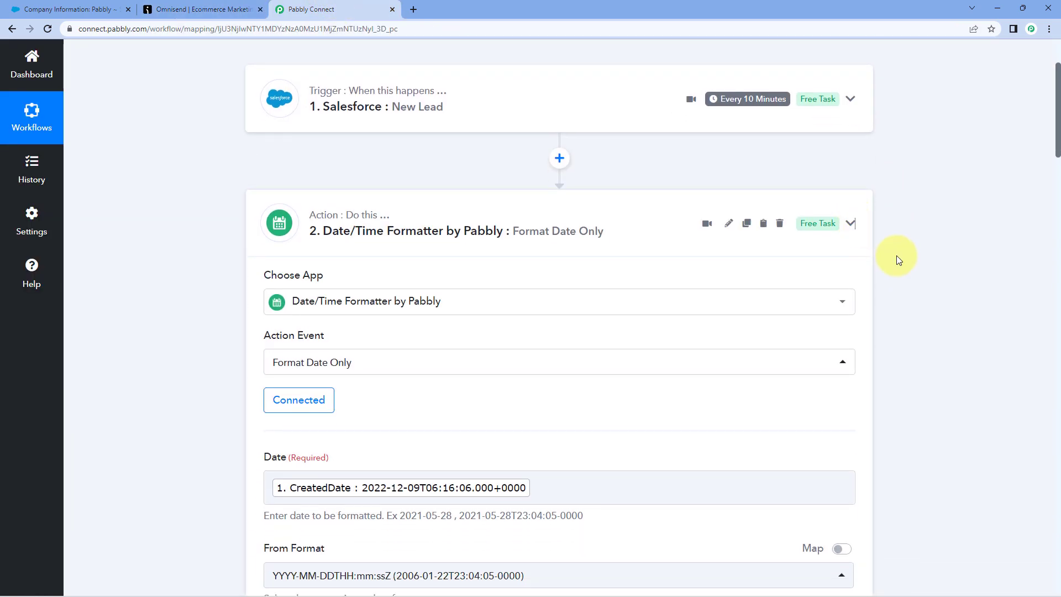
left_click(850, 223)
left_click(849, 237)
scroll(881, 281, "up", 5)
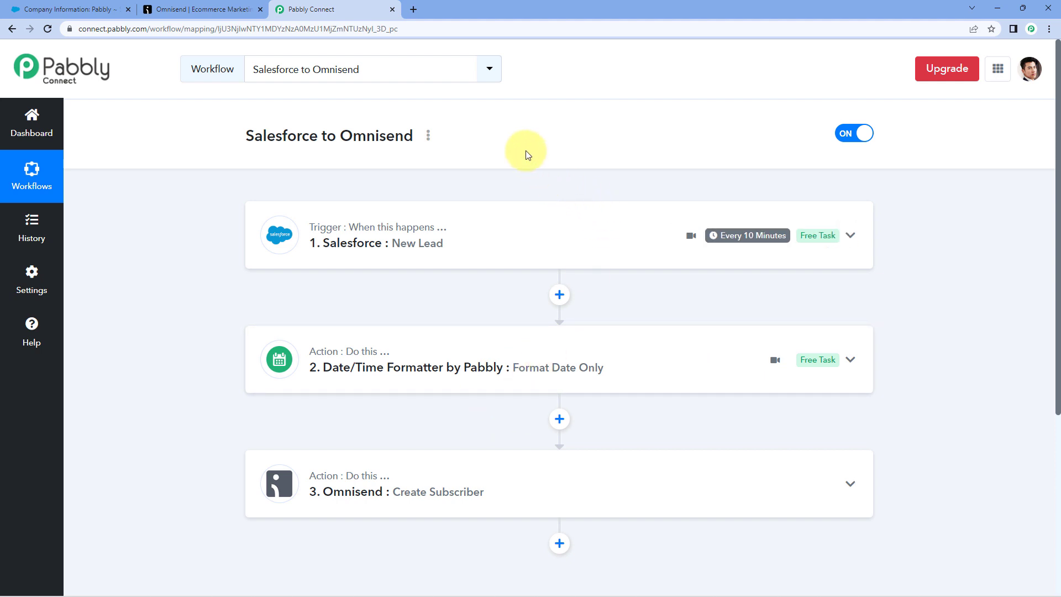
Switch to Salesforce and start a new lead, entering the test lead's first and last name.
left_click(61, 9)
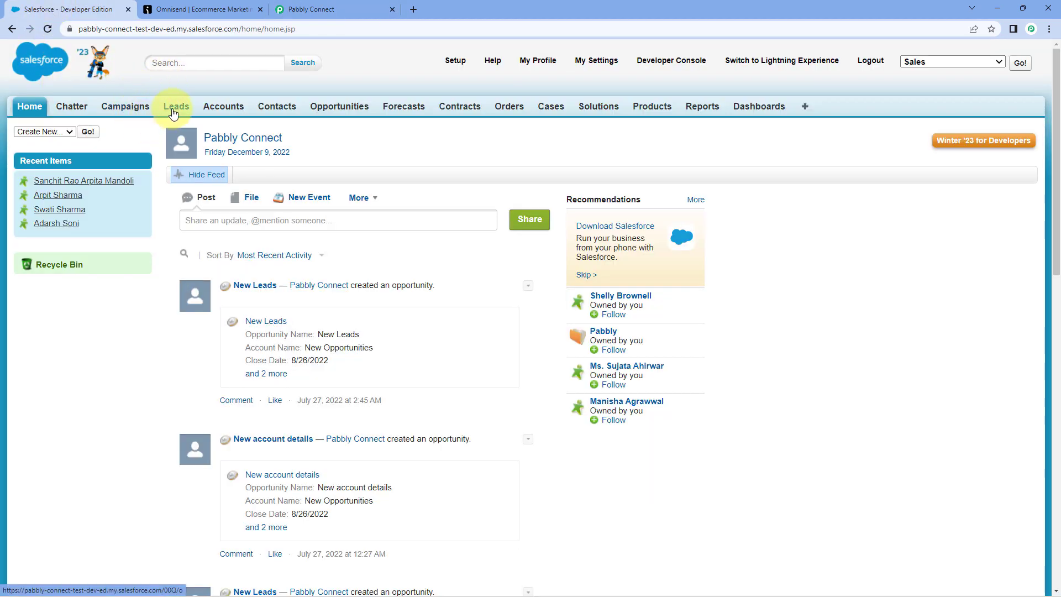
left_click(171, 108)
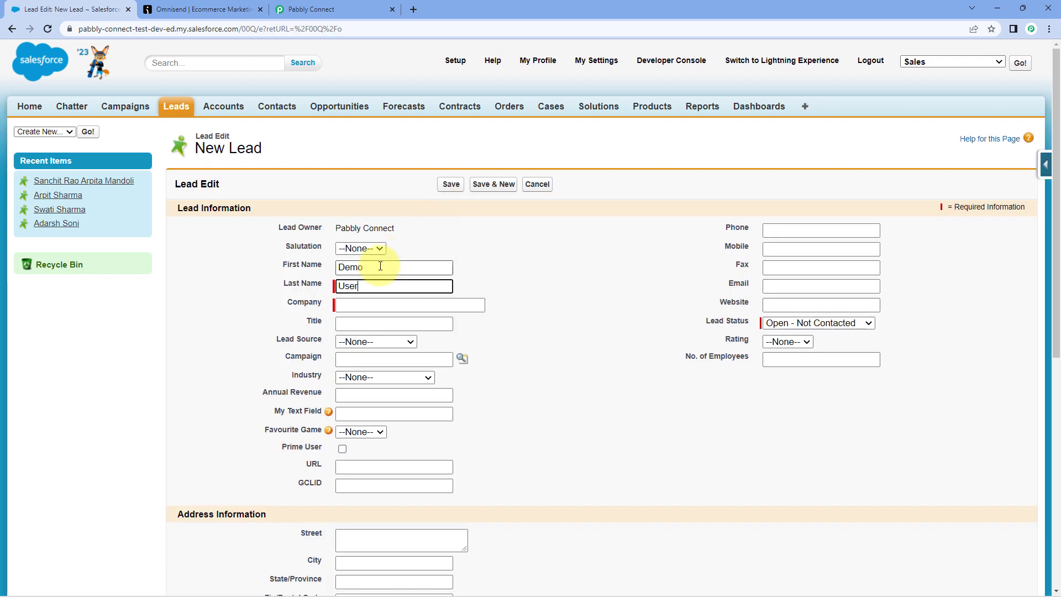
key("Tab")
key("Tab")
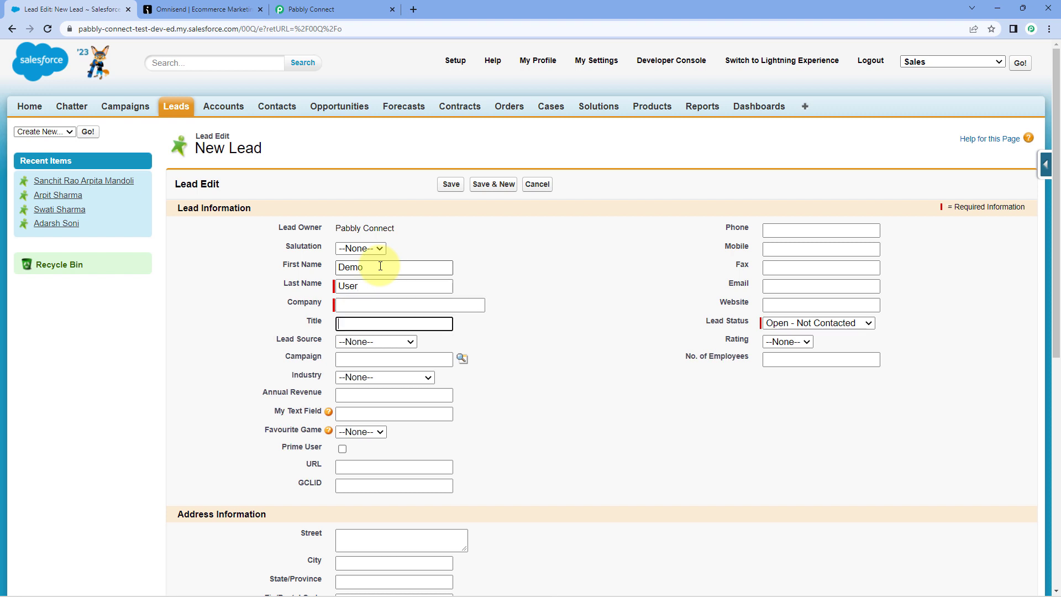
Fill in the new lead's mobile number and email address, leaving Company empty, and try to save the lead.
scroll(433, 307, "down", 1)
scroll(608, 292, "up", 1)
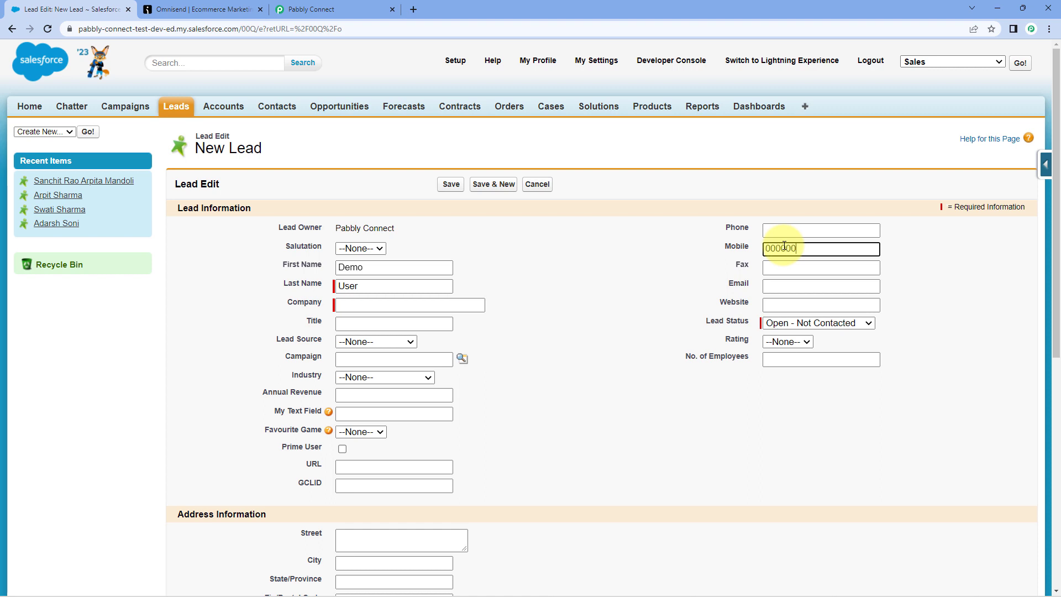
key("Tab")
key("Tab")
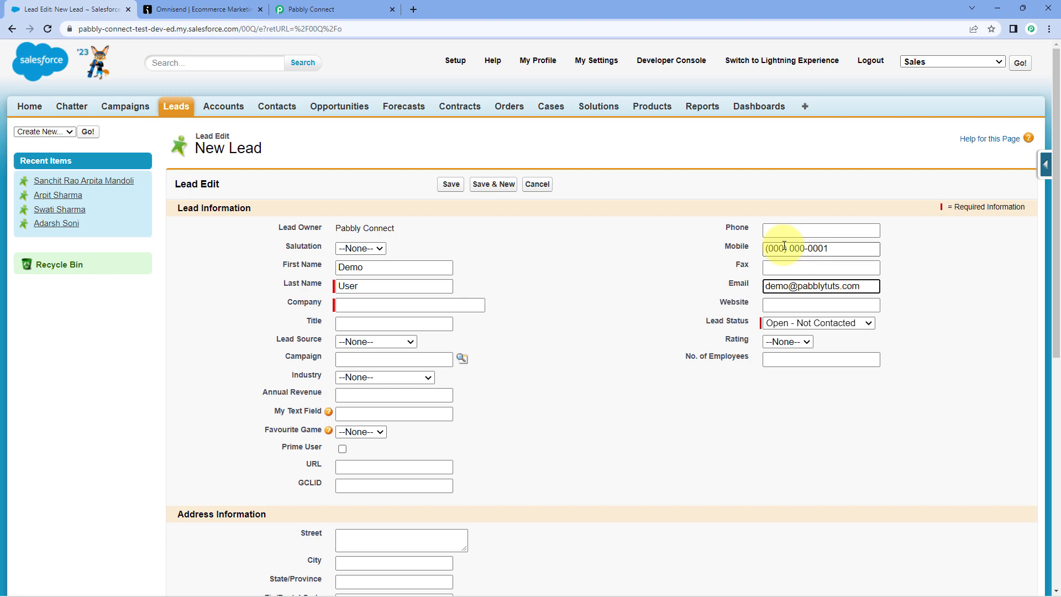
scroll(569, 310, "down", 7)
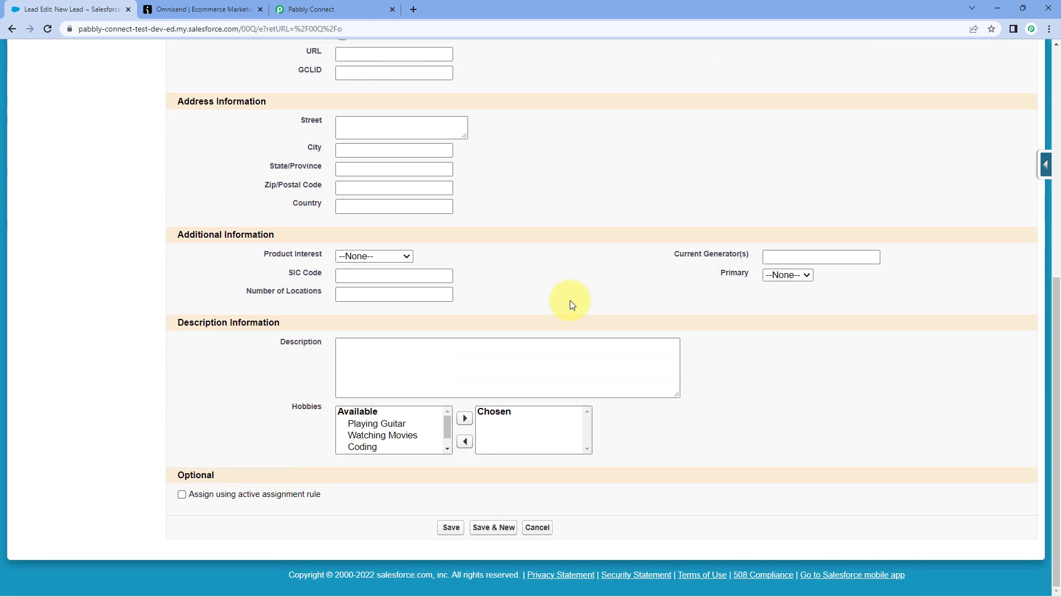
left_click(450, 528)
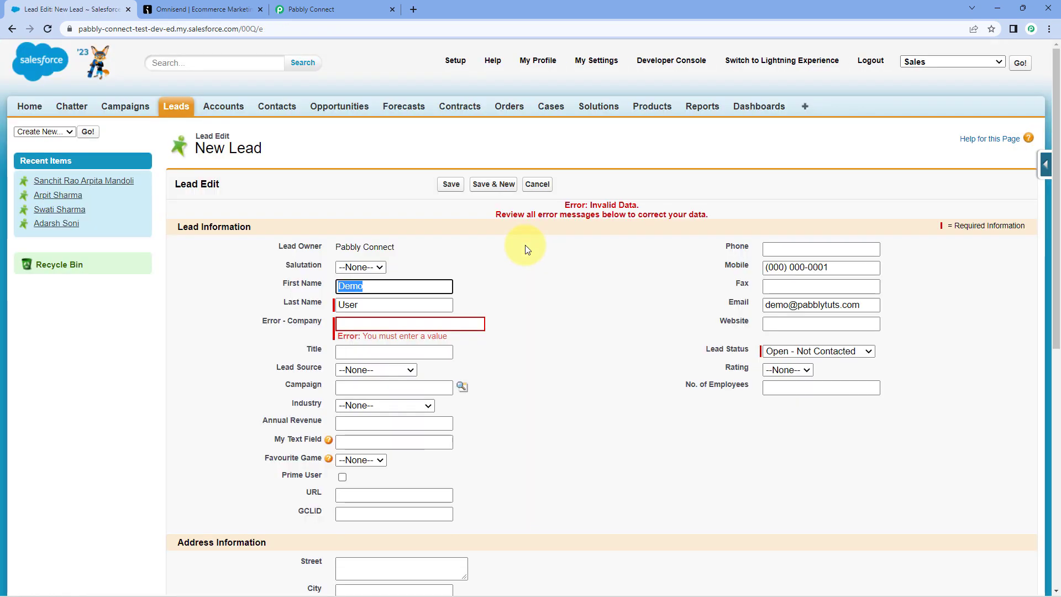
Set the new lead's Company to Pabbly and save the lead.
left_click(380, 325)
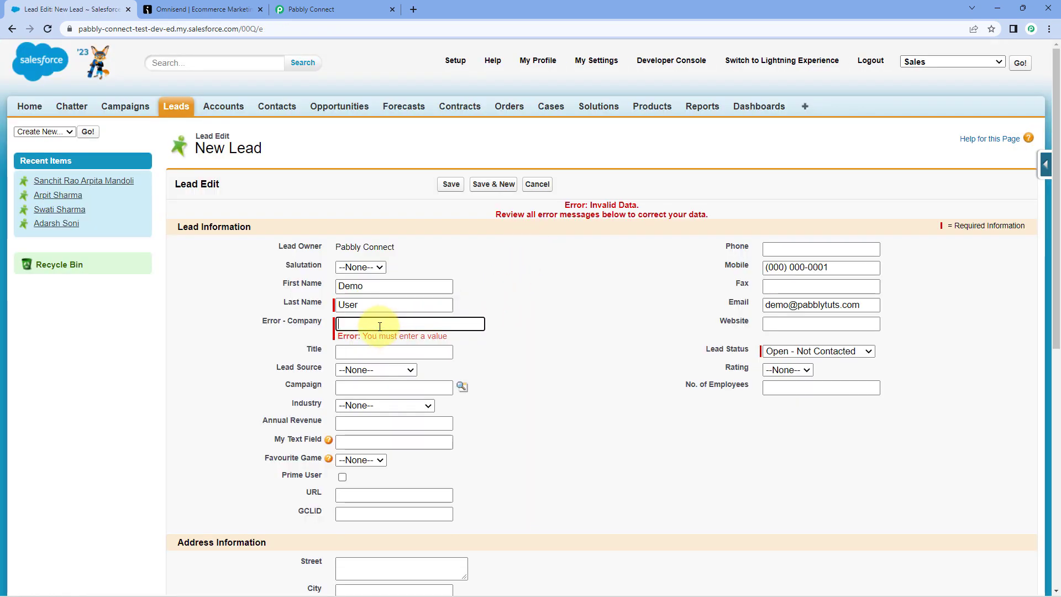
type("ly")
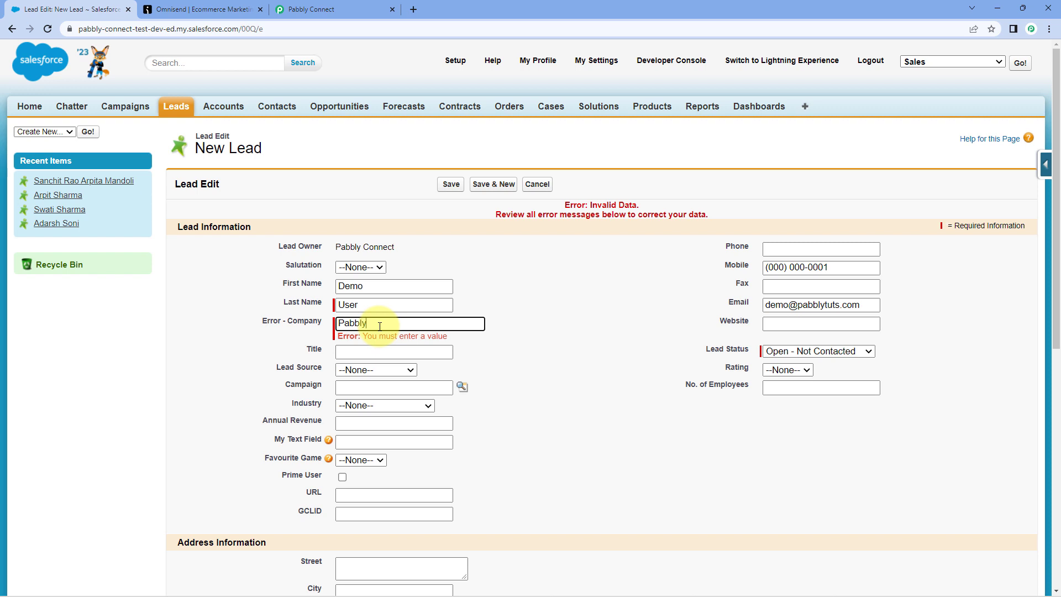
left_click(453, 187)
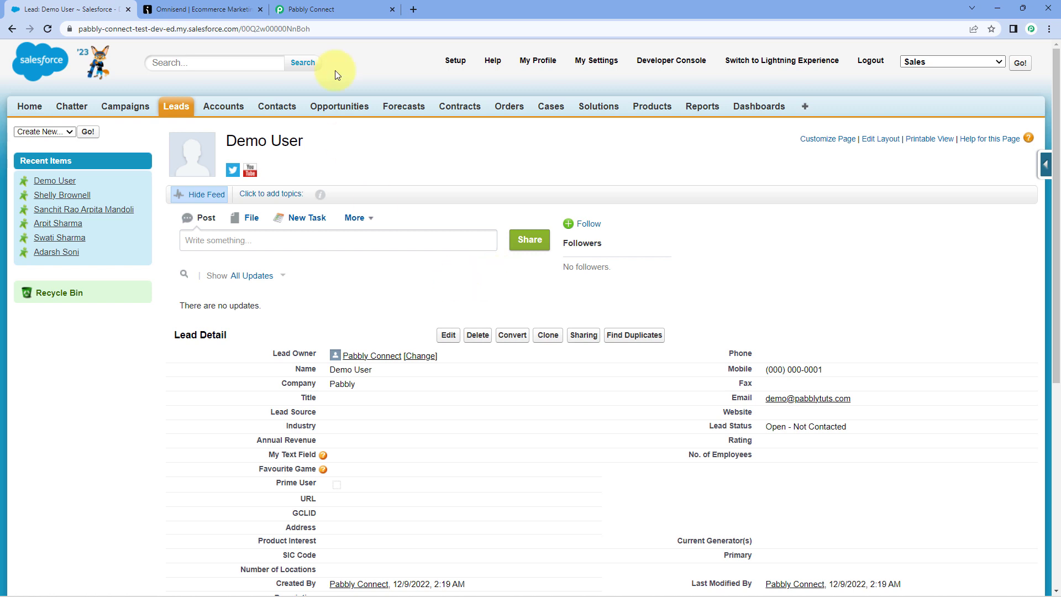
Look over the workflow in Pabbly Connect and return to the audience contact list in Omnisend.
left_click(356, 11)
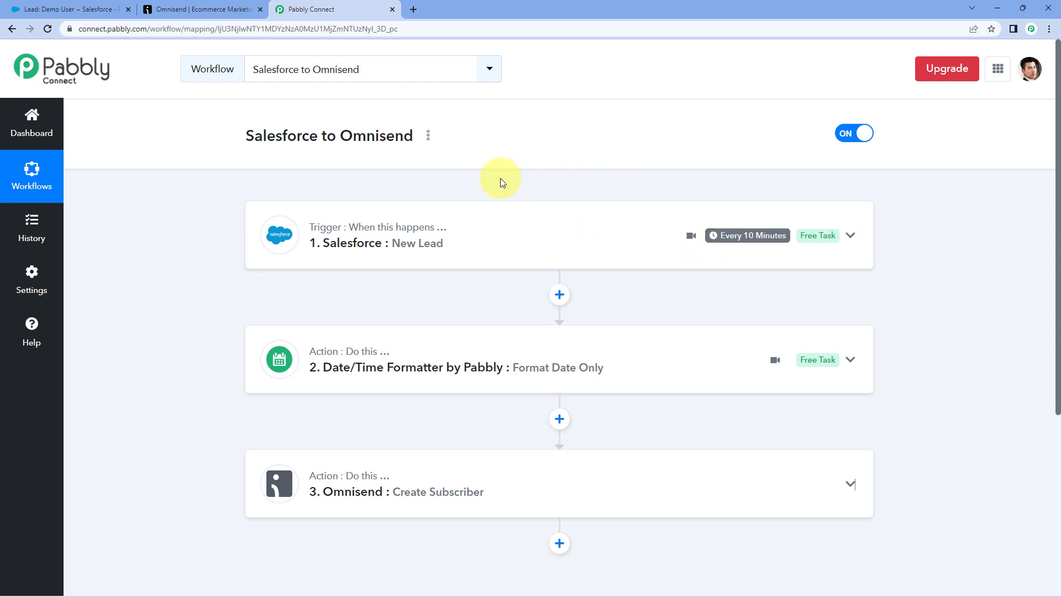
left_click(238, 9)
scroll(199, 116, "up", 2)
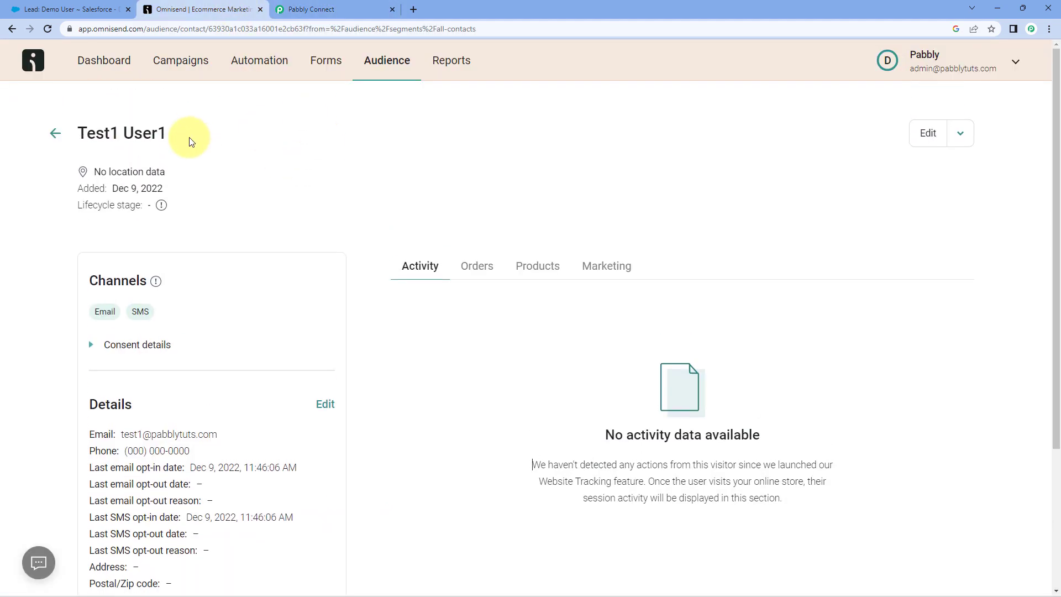
left_click(56, 135)
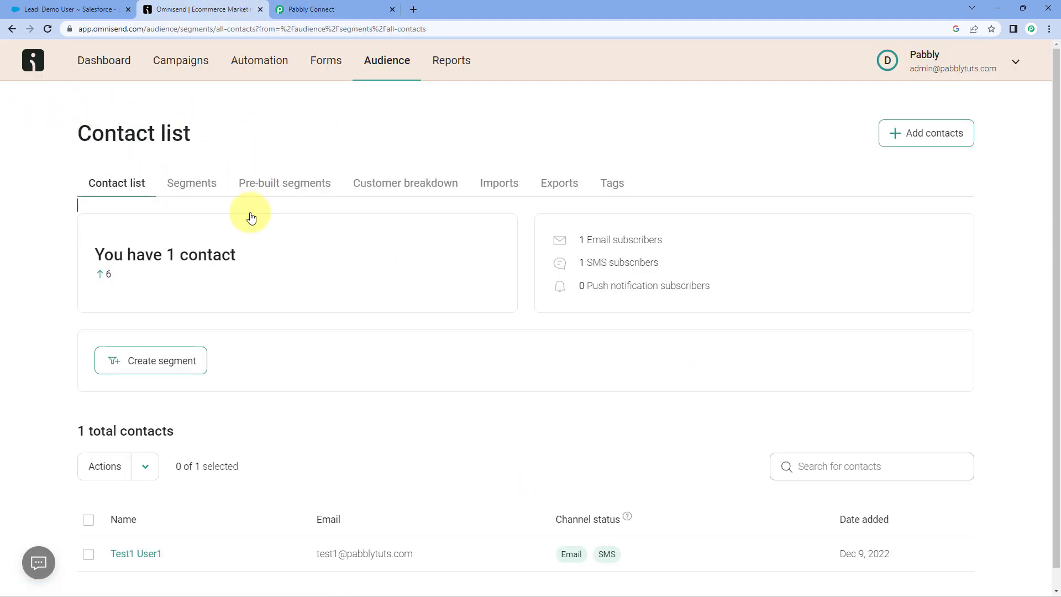
Check the Salesforce to Omnisend workflow once more and reload the Omnisend contact list to look for the new subscriber.
left_click(359, 8)
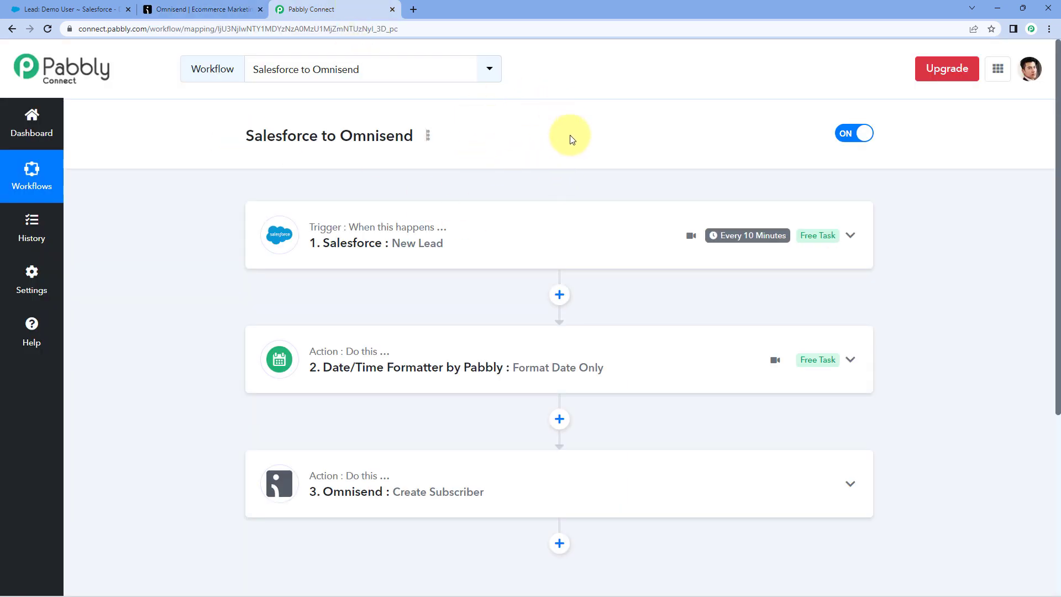
left_click(199, 6)
left_click(48, 28)
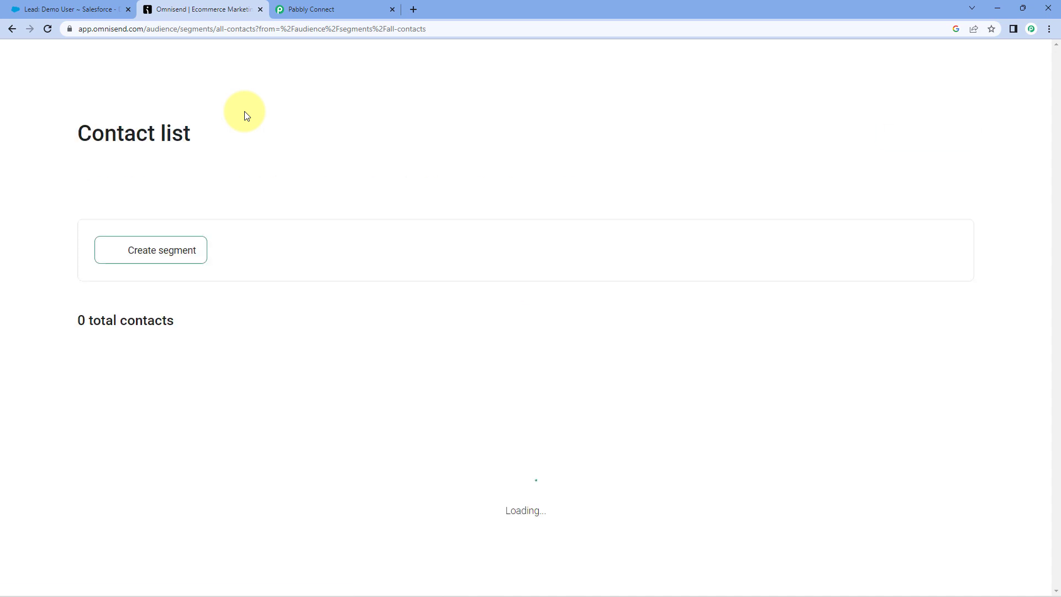
scroll(234, 497, "down", 1)
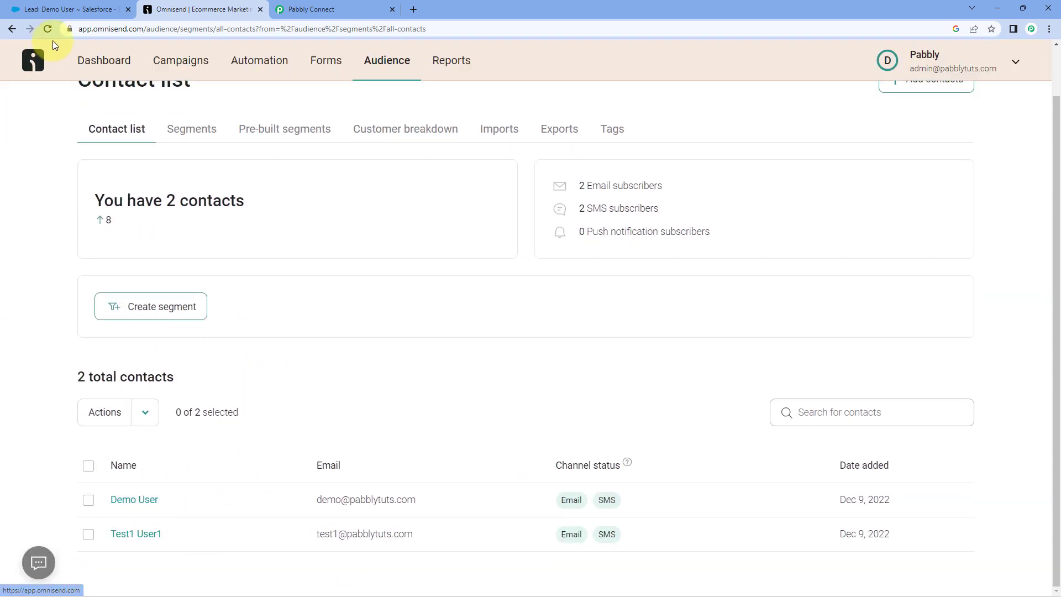
Compare the new Salesforce lead with the matching subscriber's details in Omnisend, and return to the workflow in Pabbly Connect.
left_click(70, 10)
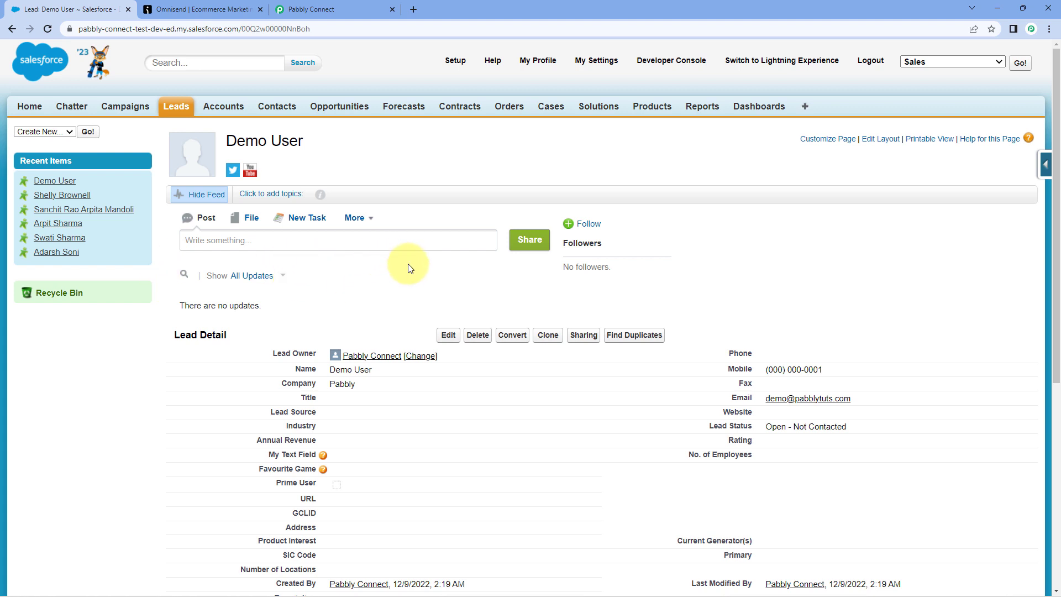
left_click(188, 10)
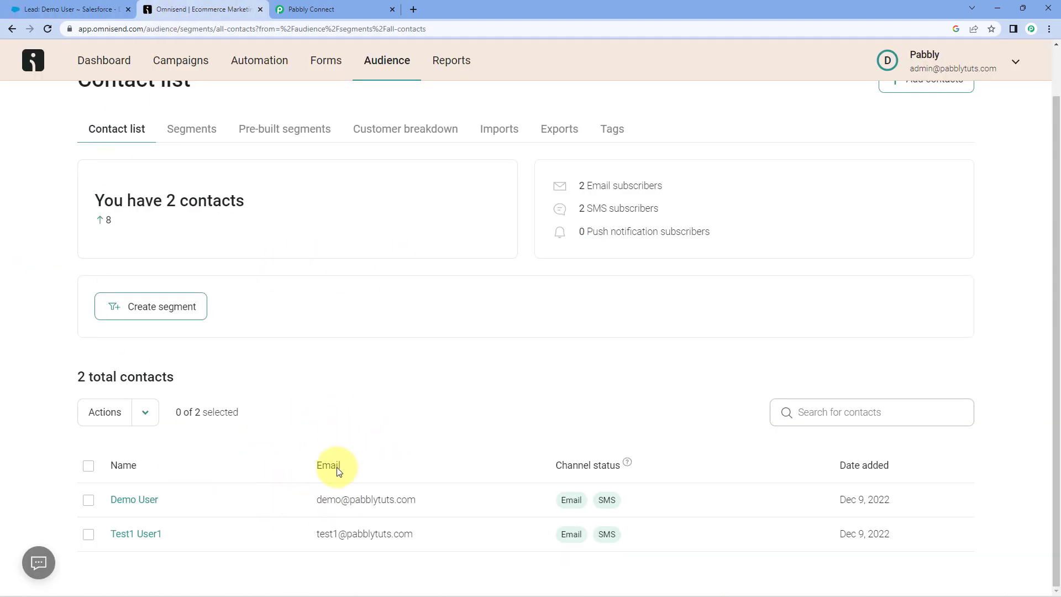
left_click(147, 500)
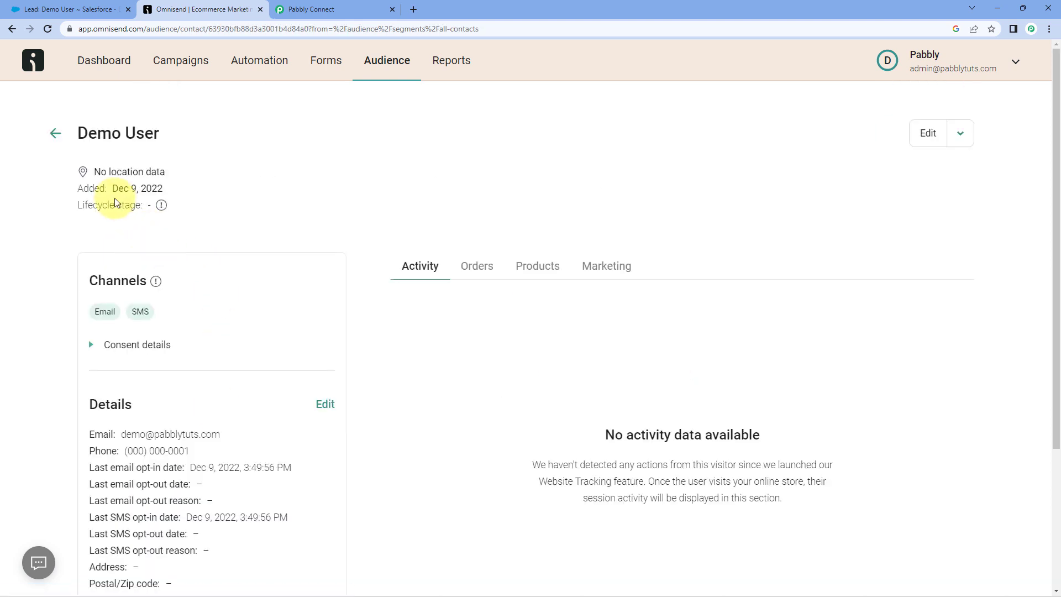
scroll(191, 379, "down", 1)
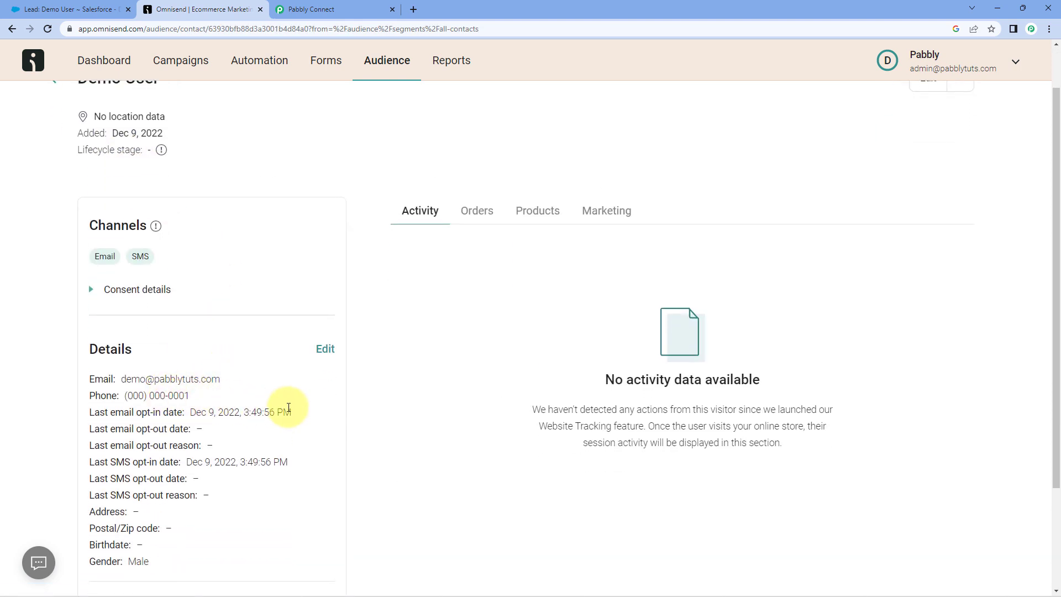
left_click(353, 5)
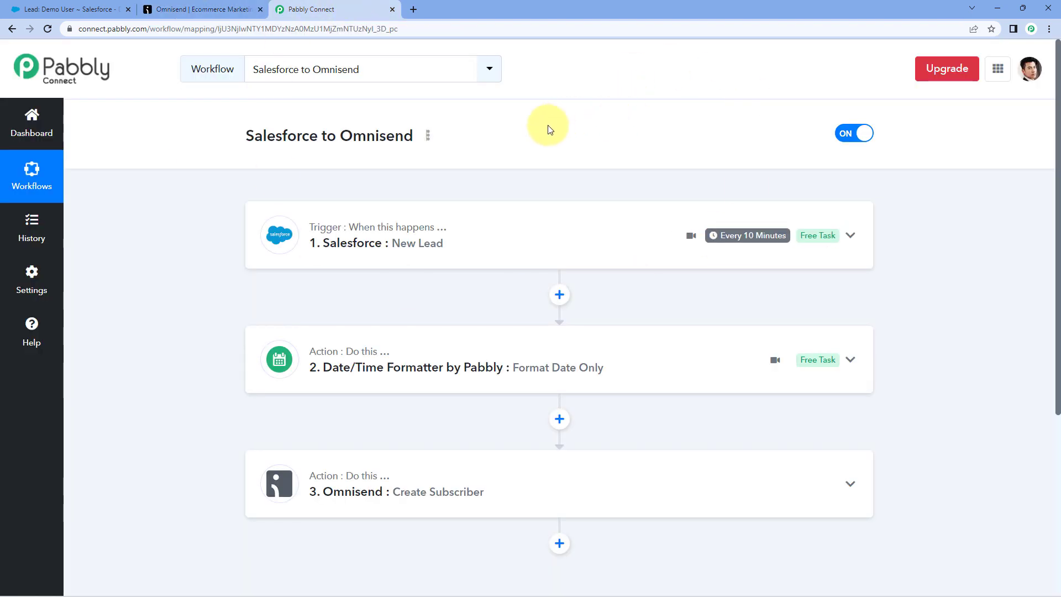